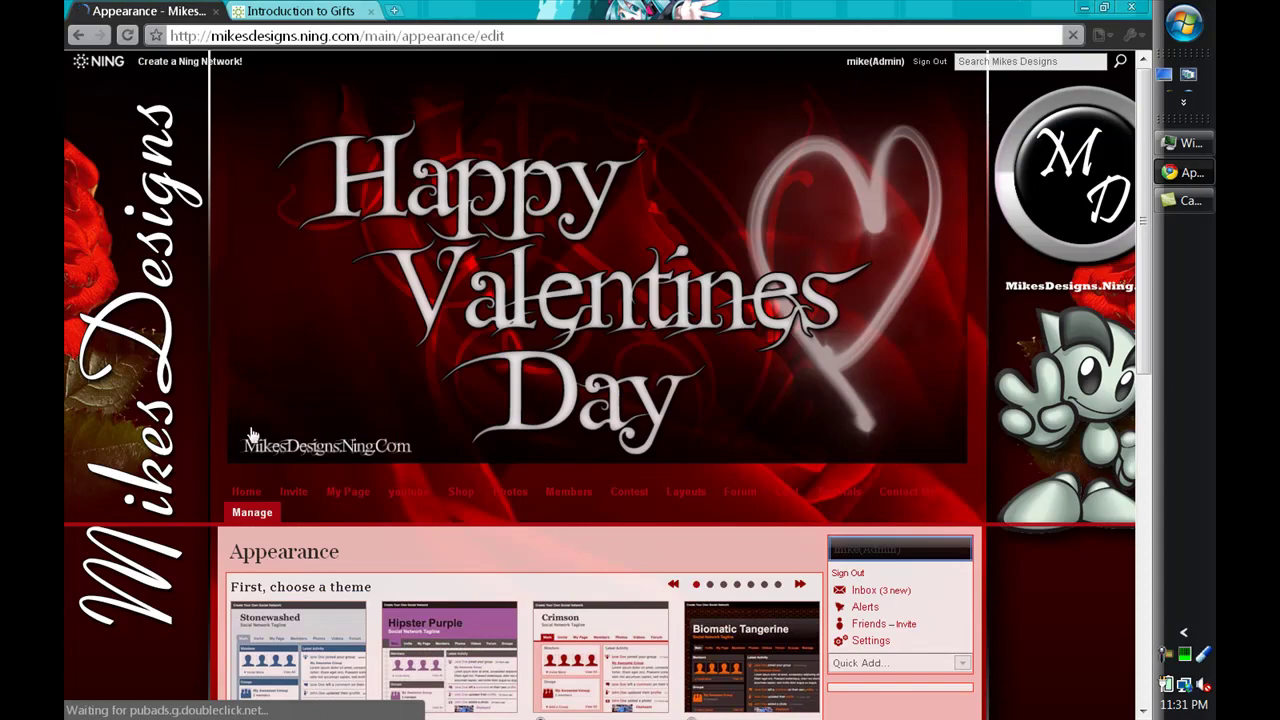
Look over the Appearance page, from the site's header banner through the theme choices to the basic theme settings
scroll(204, 460, "down", 3)
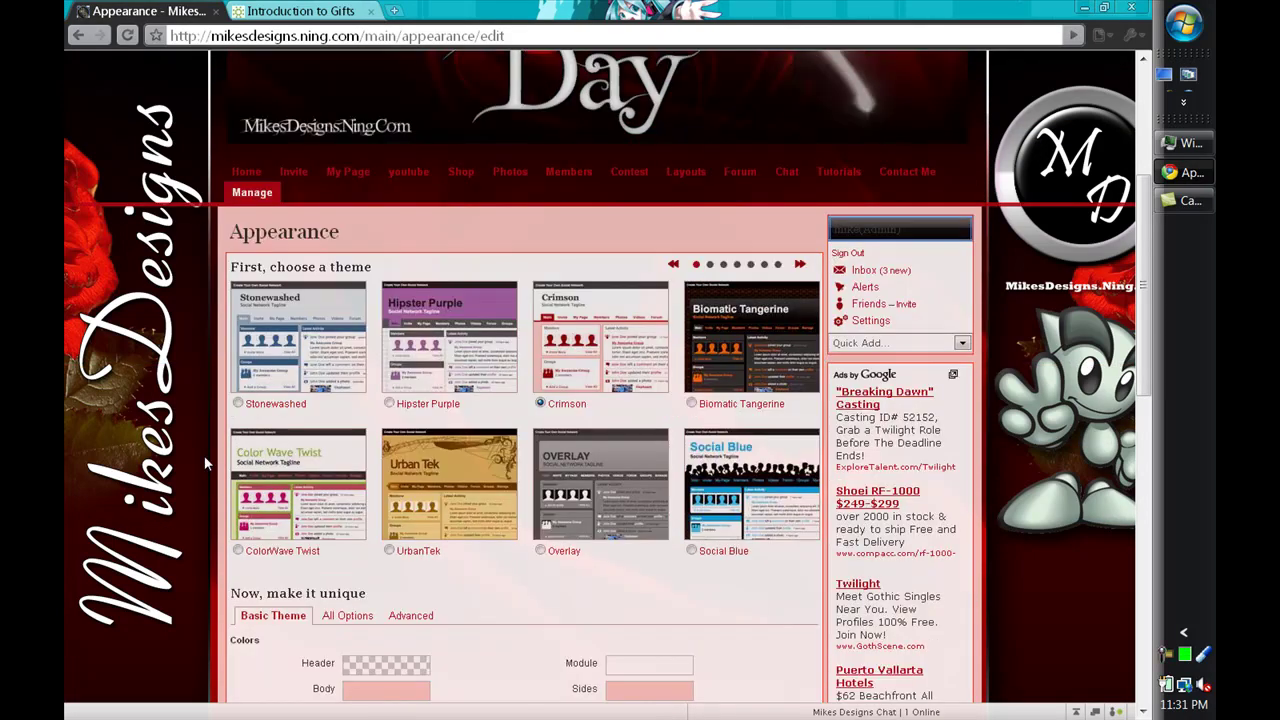
scroll(204, 455, "up", 2)
scroll(574, 551, "up", 1)
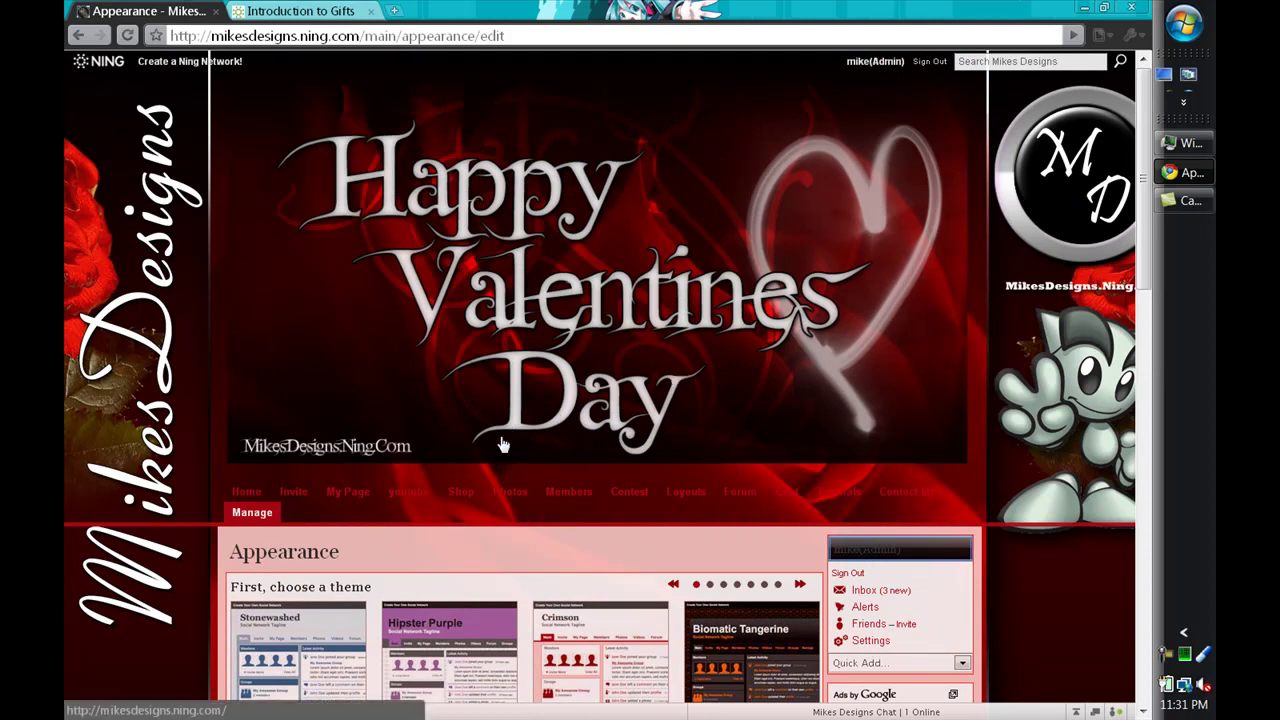
mouse_move(694, 498)
scroll(165, 495, "down", 3)
scroll(165, 495, "down", 1)
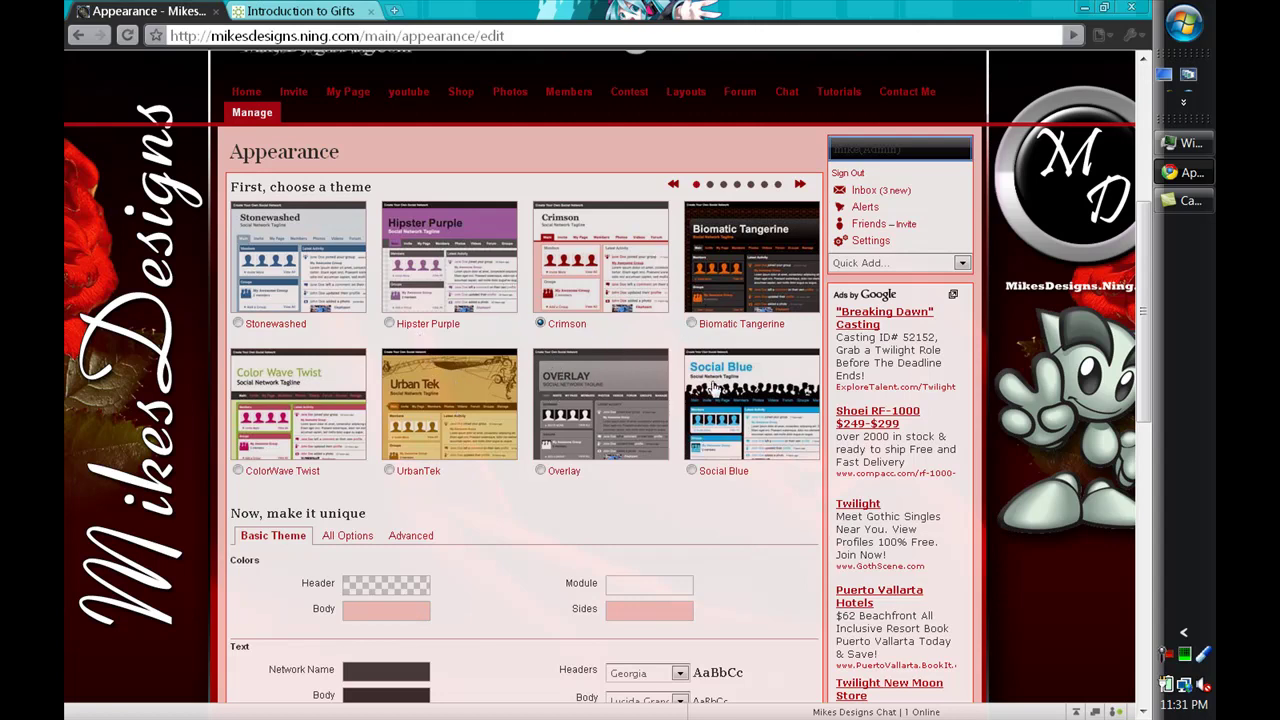
scroll(690, 390, "down", 3)
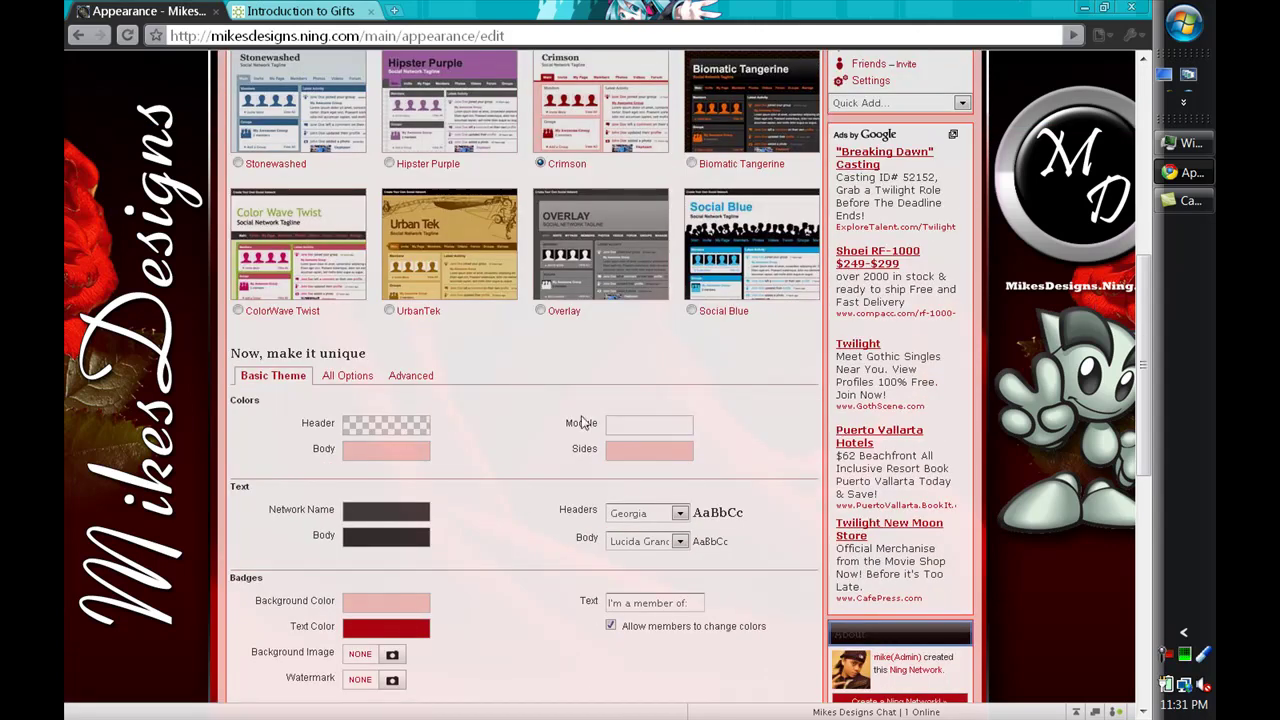
scroll(530, 320, "up", 5)
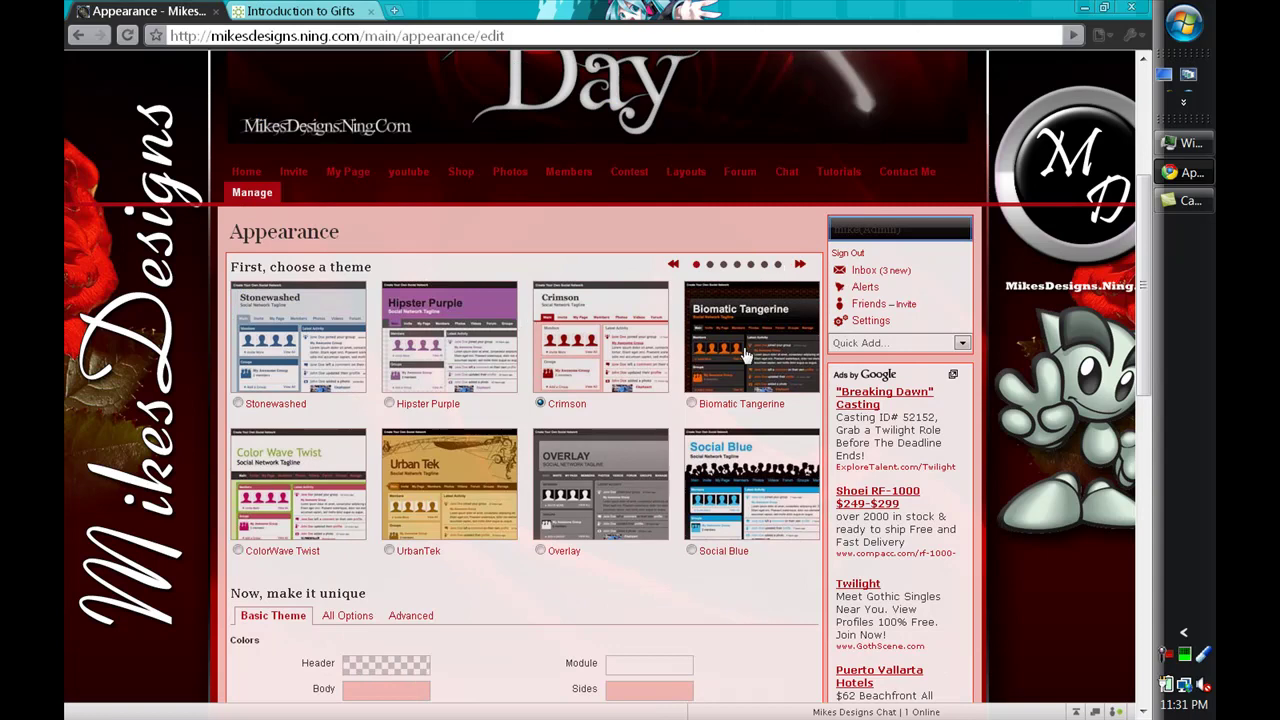
Browse the second and third pages of the theme gallery to see the available themes
left_click(710, 265)
left_click(724, 265)
left_click(737, 265)
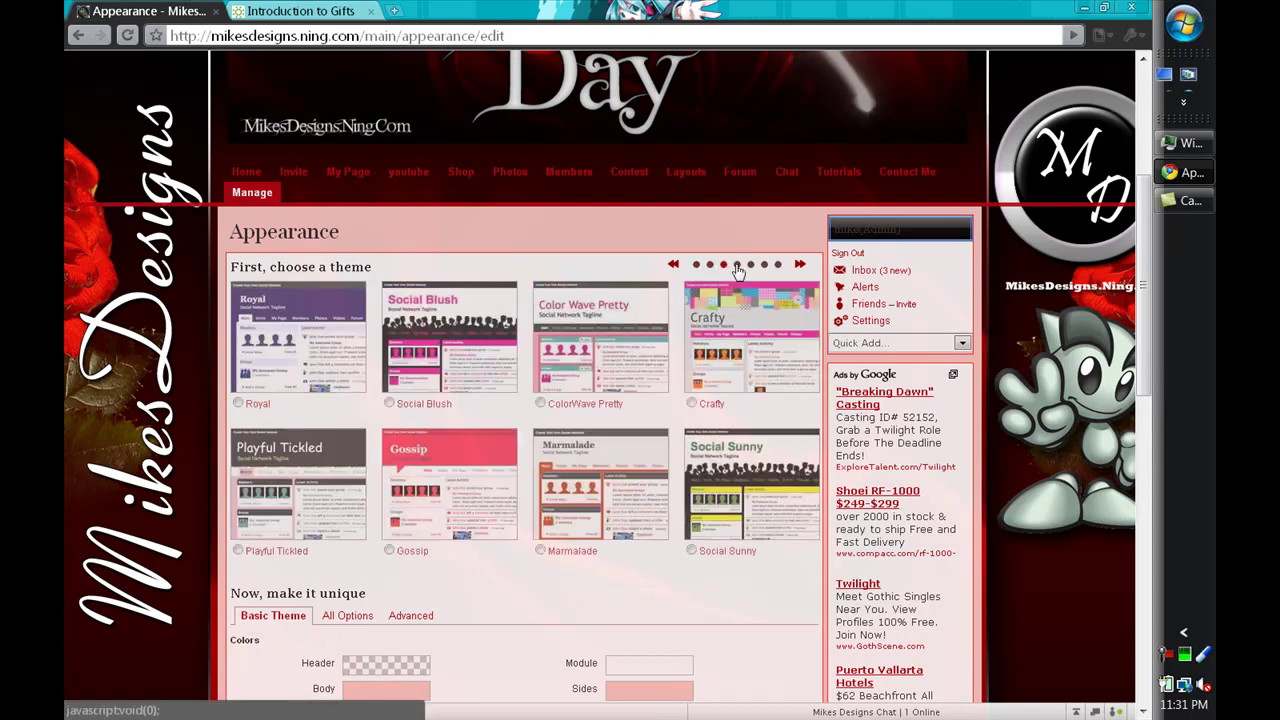
left_click(723, 265)
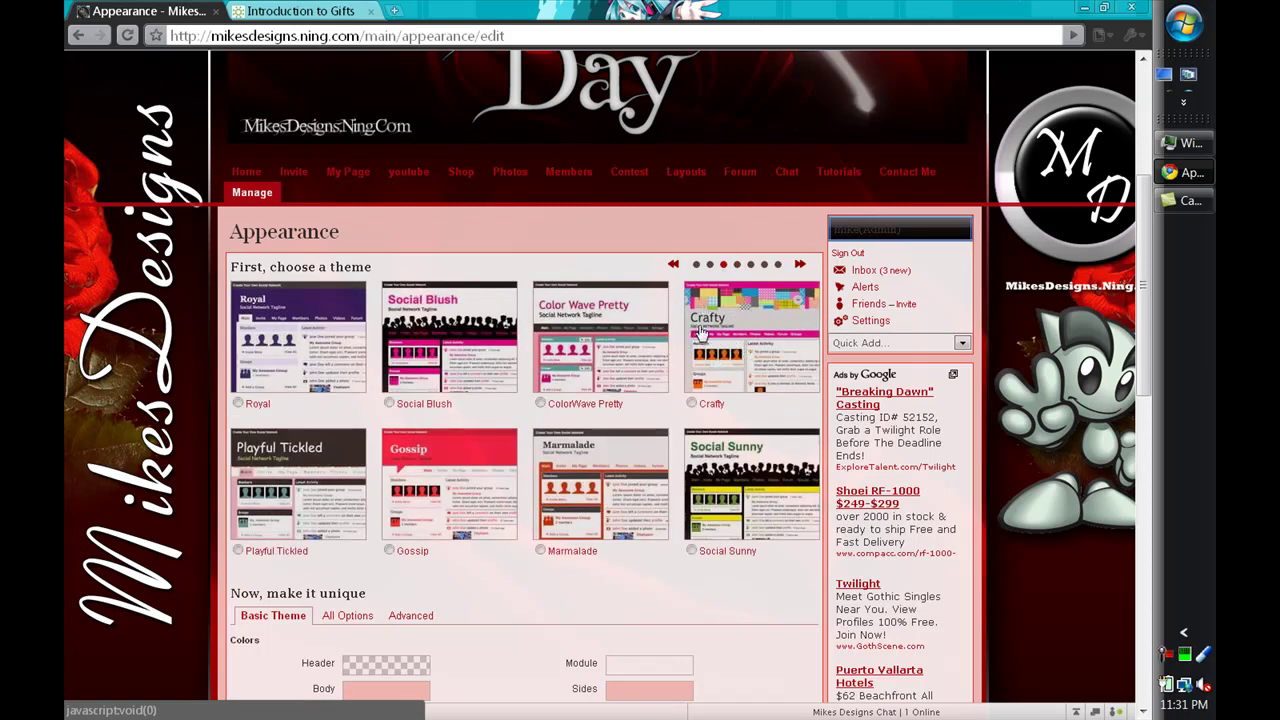
left_click(710, 265)
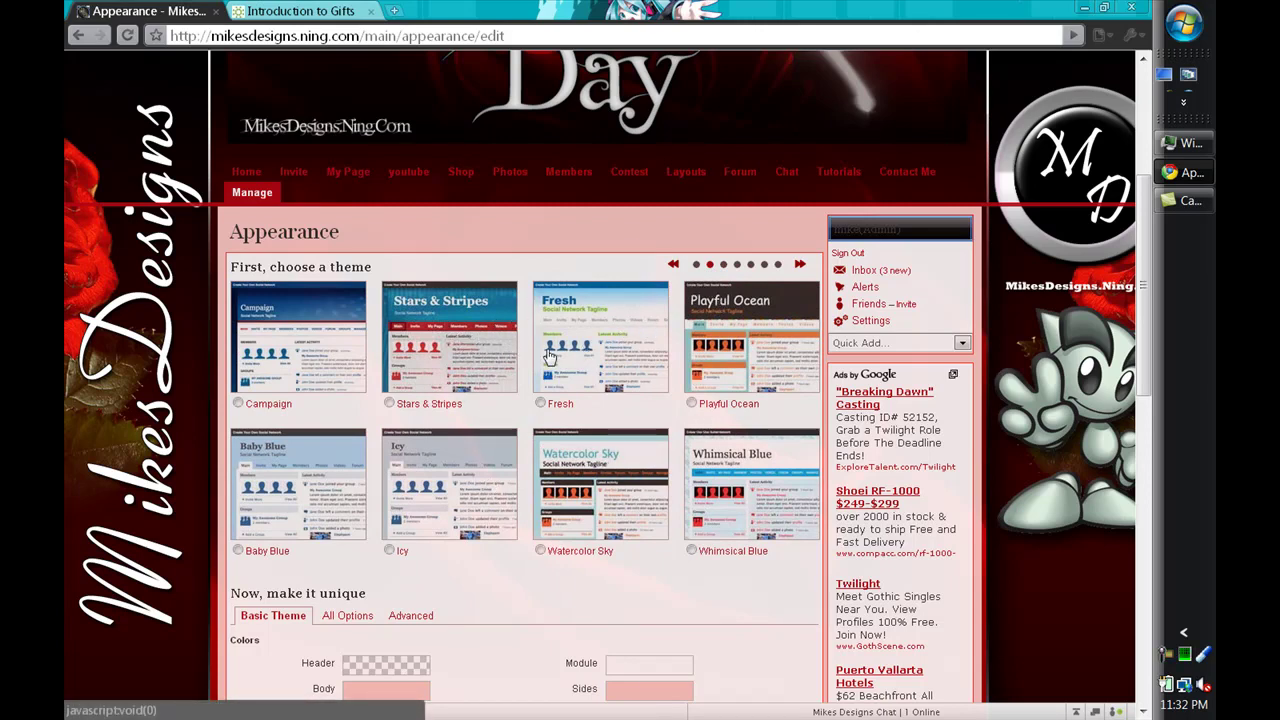
Examine the color palette offered for the header in the basic theme settings, then close it without choosing a color
scroll(455, 400, "down", 3)
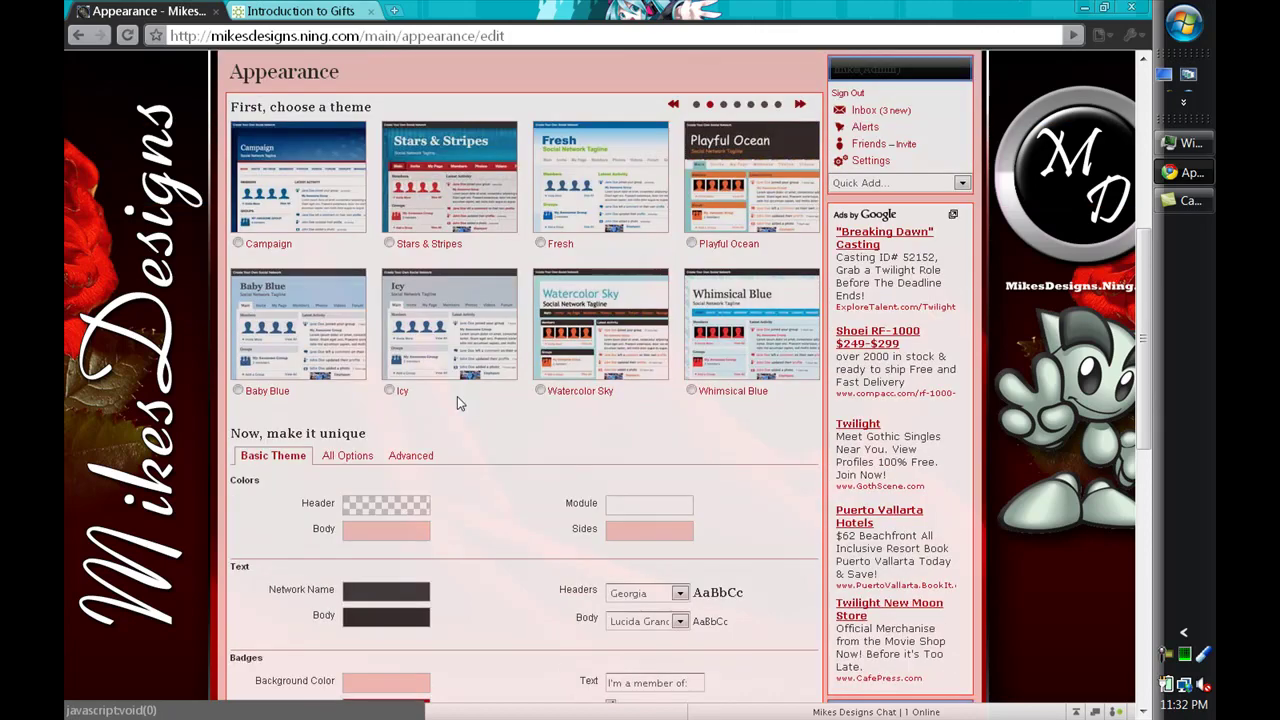
scroll(510, 272, "down", 2)
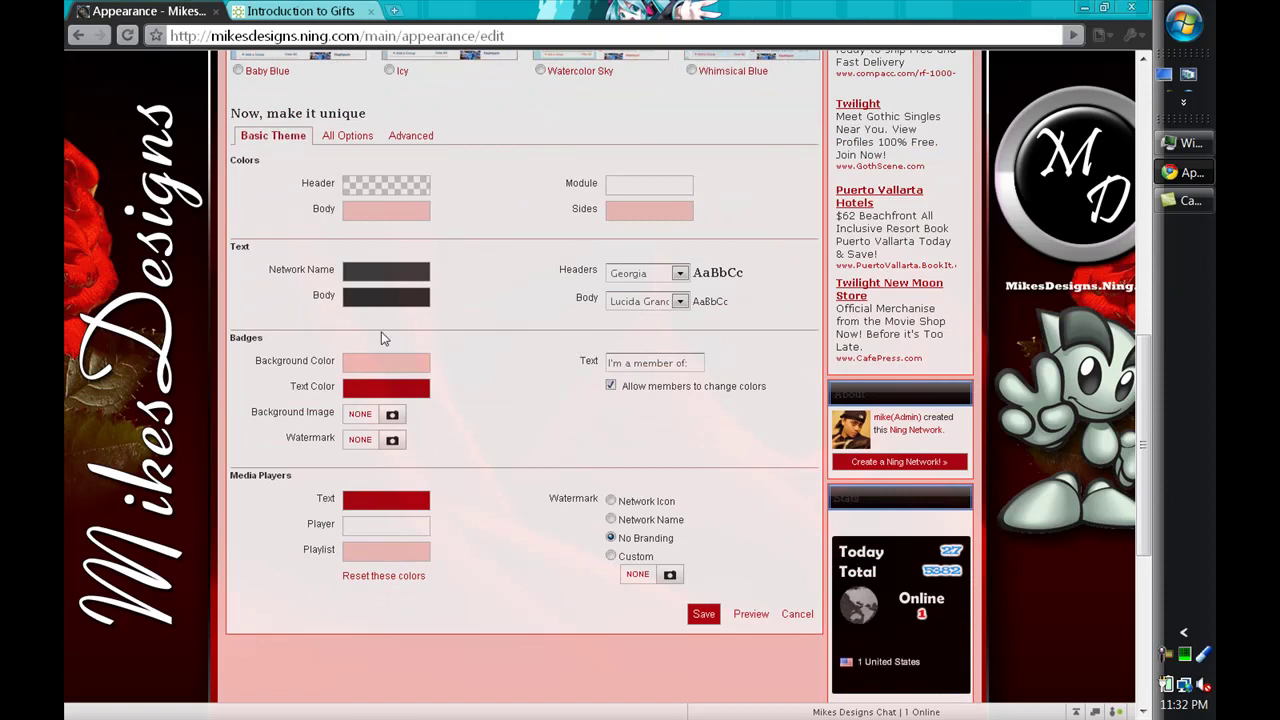
left_click(381, 191)
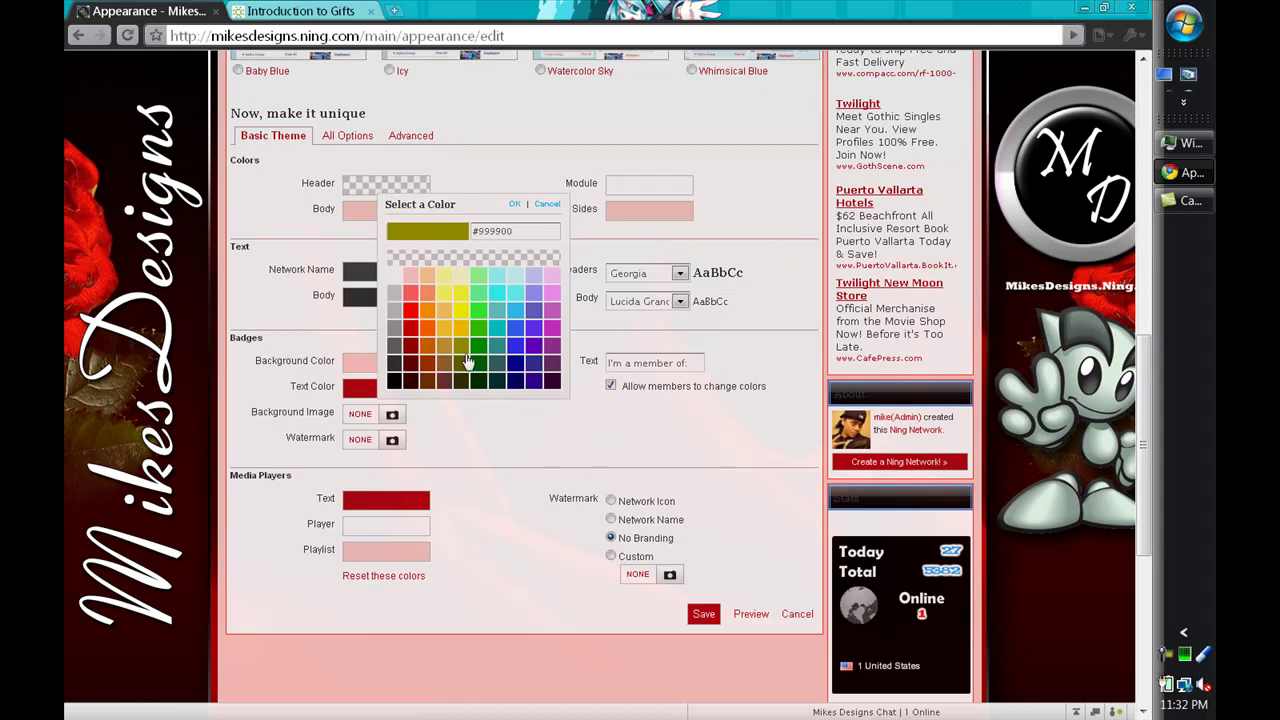
left_click(545, 204)
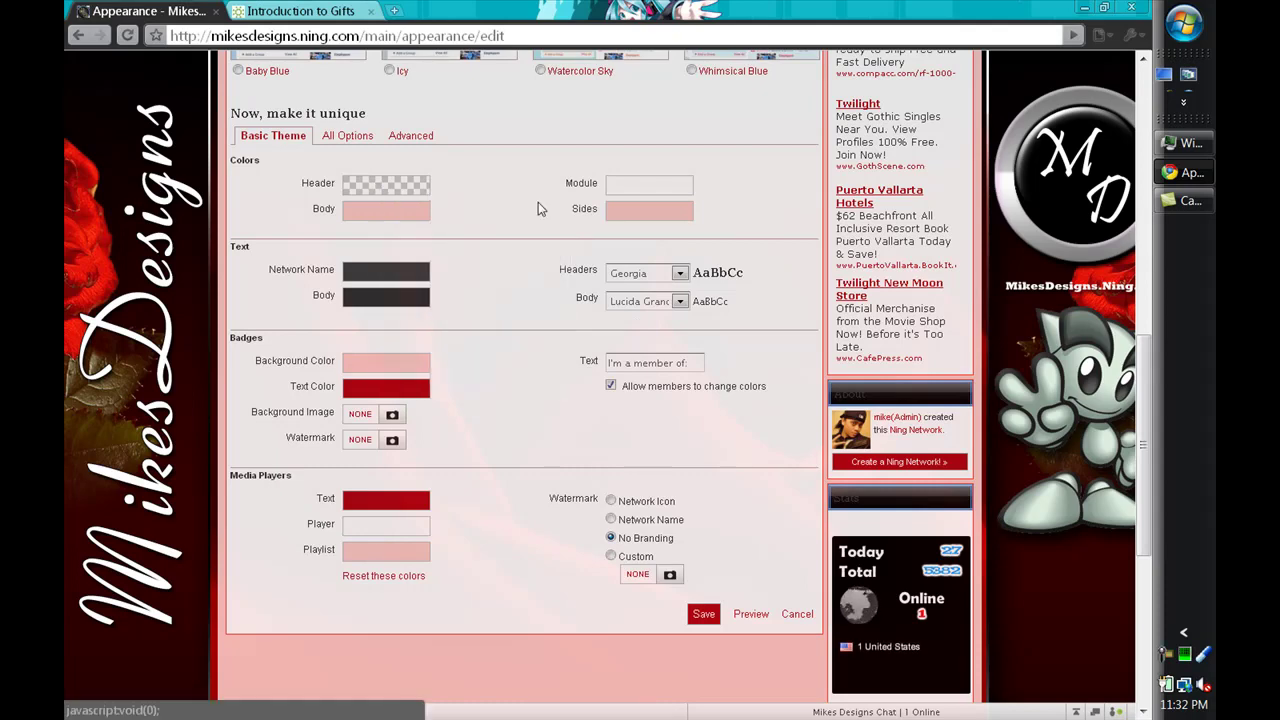
Review the basic theme settings and examine the fonts offered for headers and body text, keeping the current selections
scroll(520, 563, "down", 3)
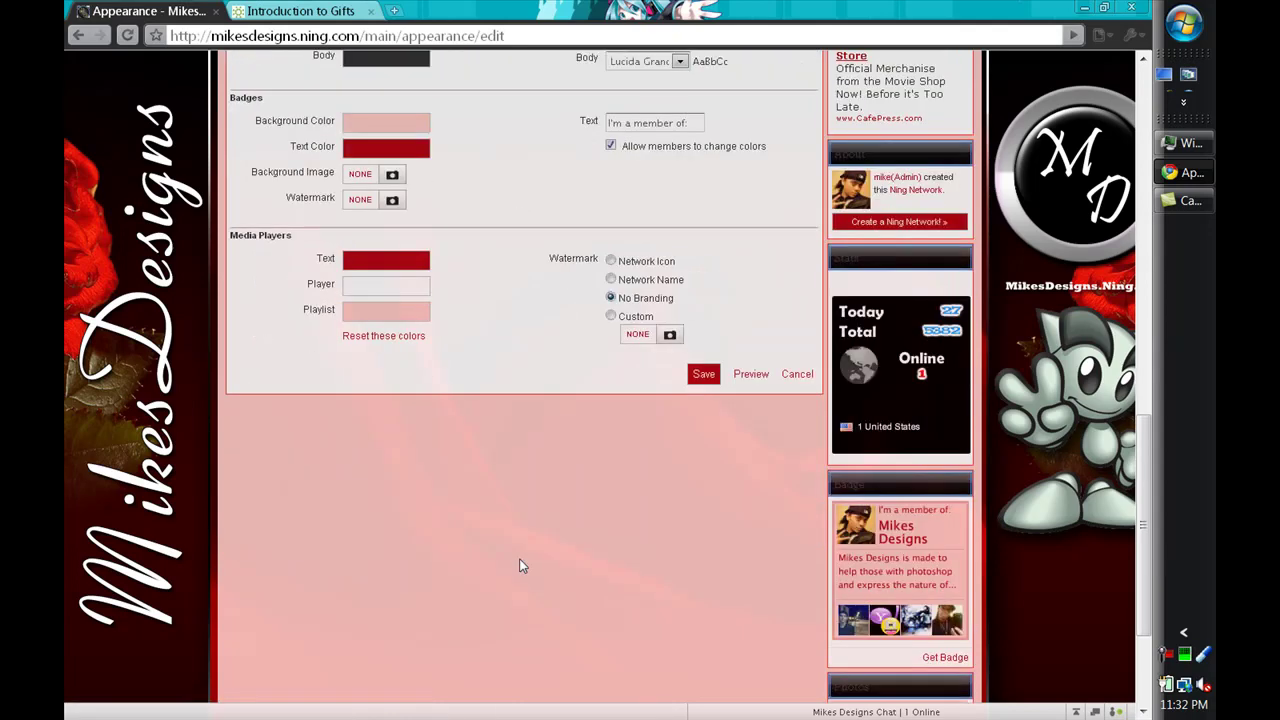
scroll(500, 556, "up", 4)
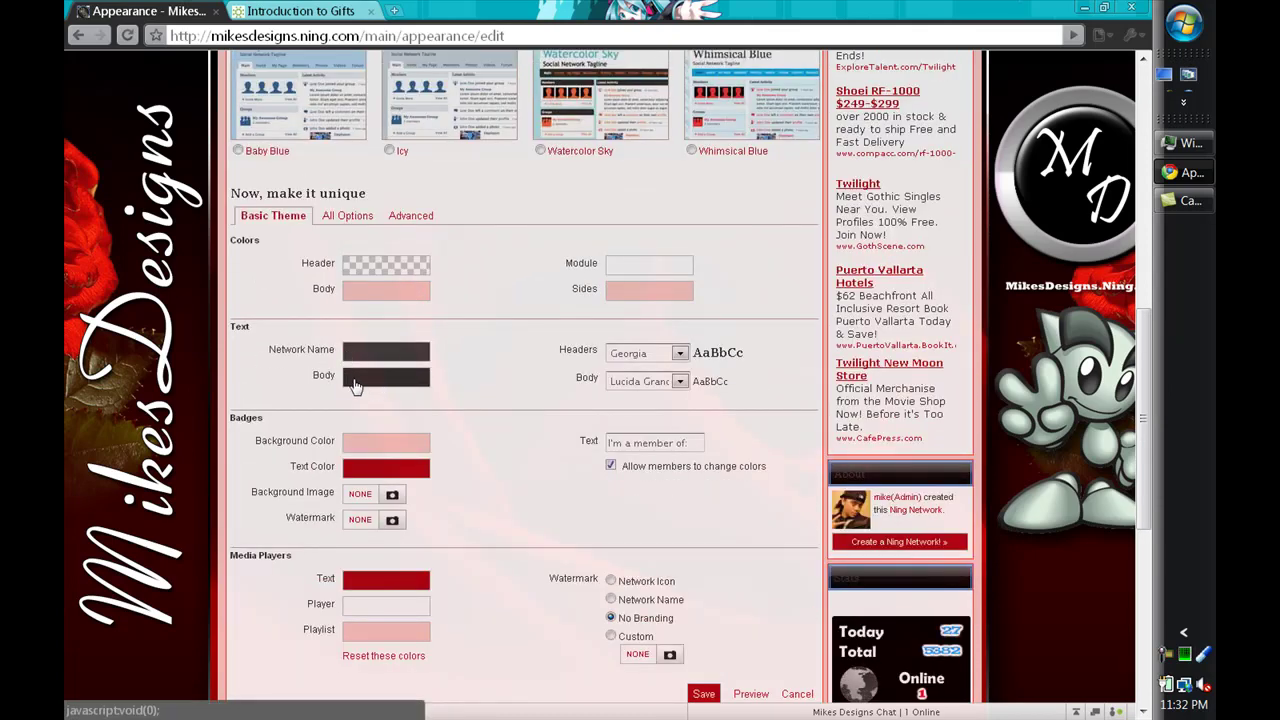
scroll(396, 372, "down", 2)
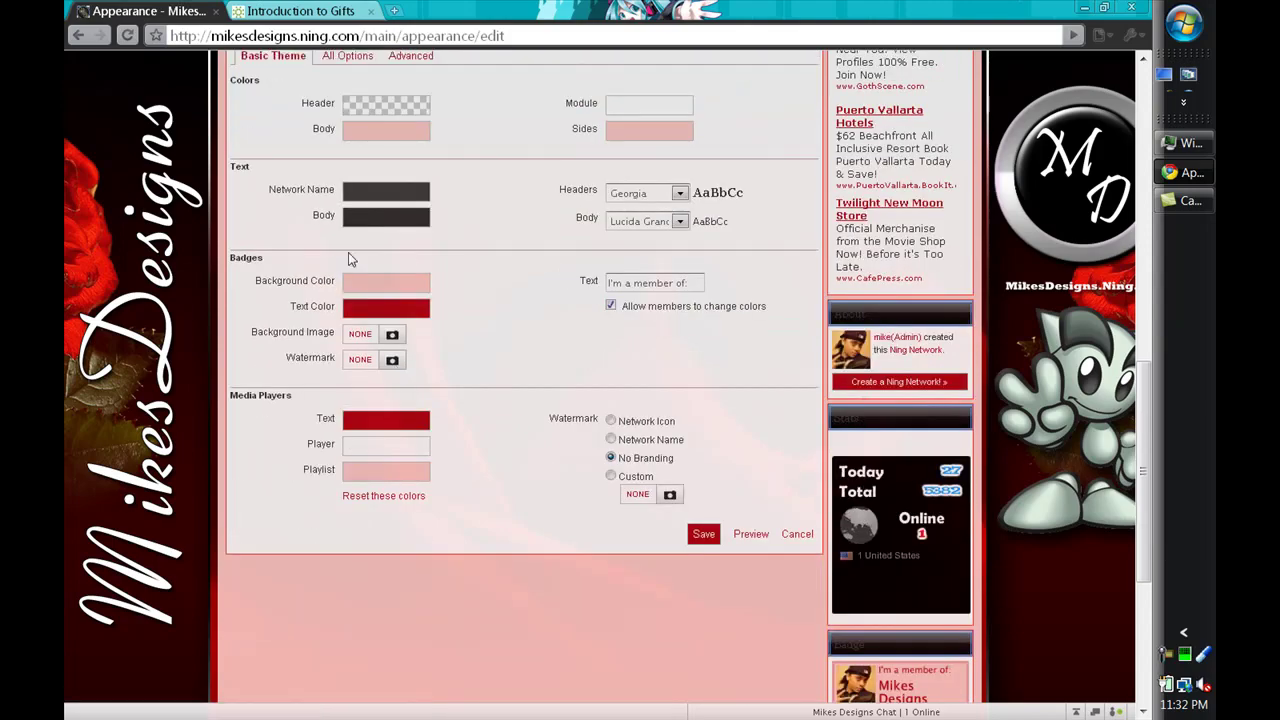
scroll(372, 216, "up", 8)
scroll(467, 258, "up", 3)
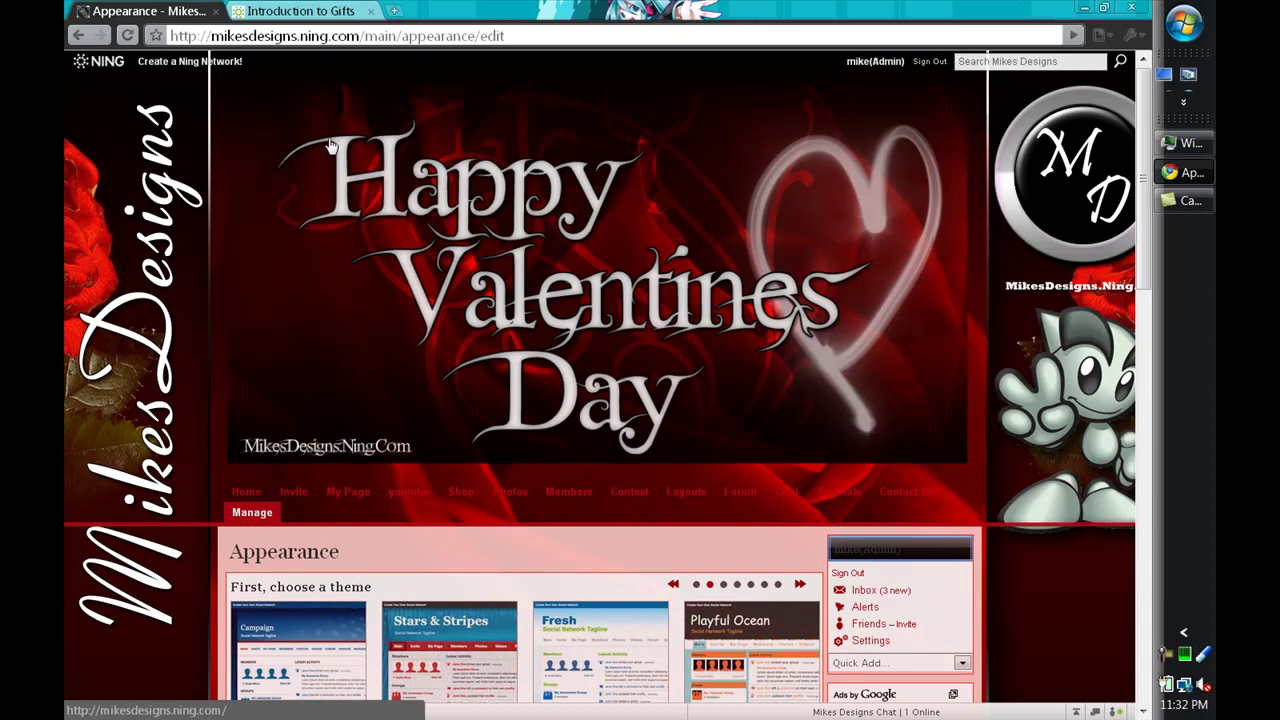
scroll(525, 339, "down", 9)
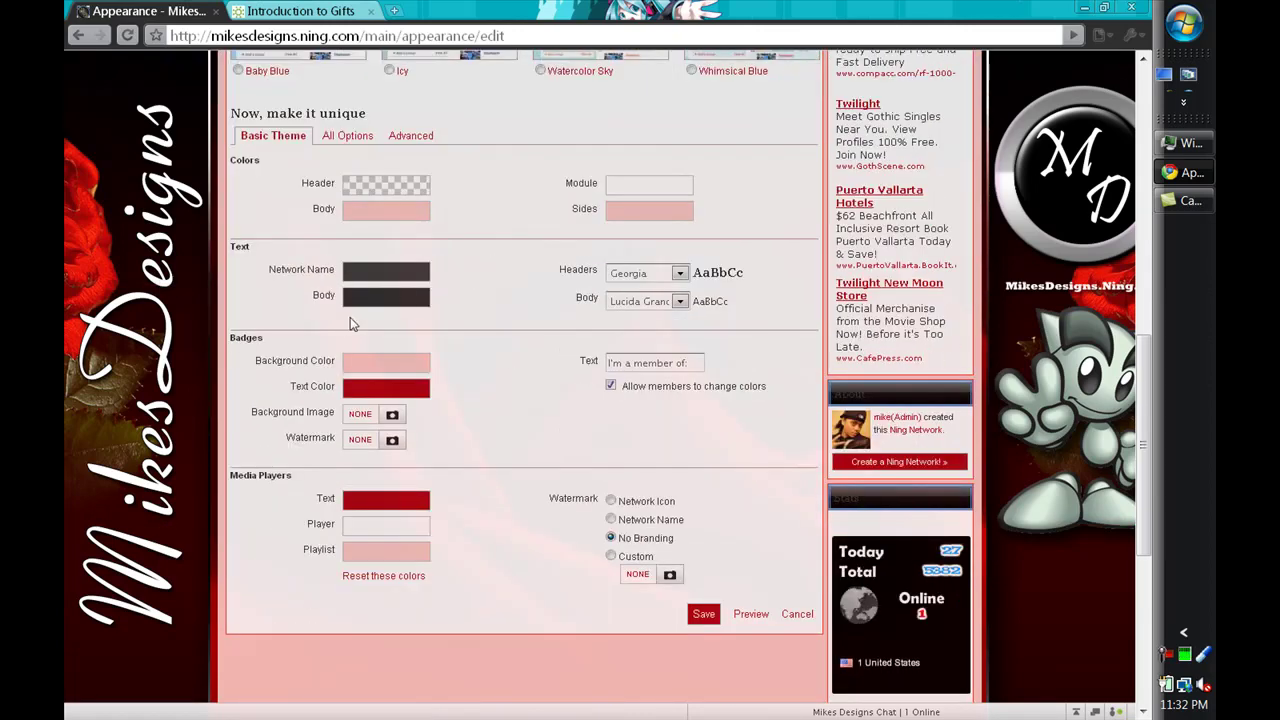
left_click(681, 273)
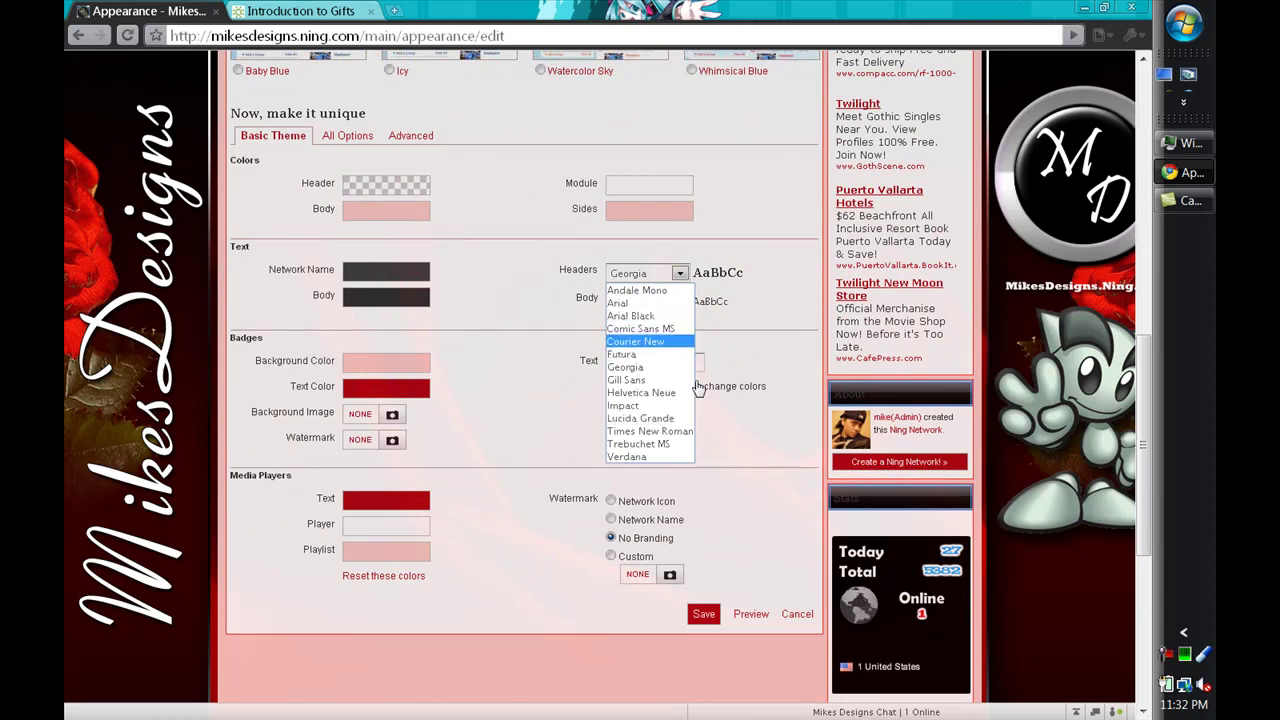
left_click(688, 418)
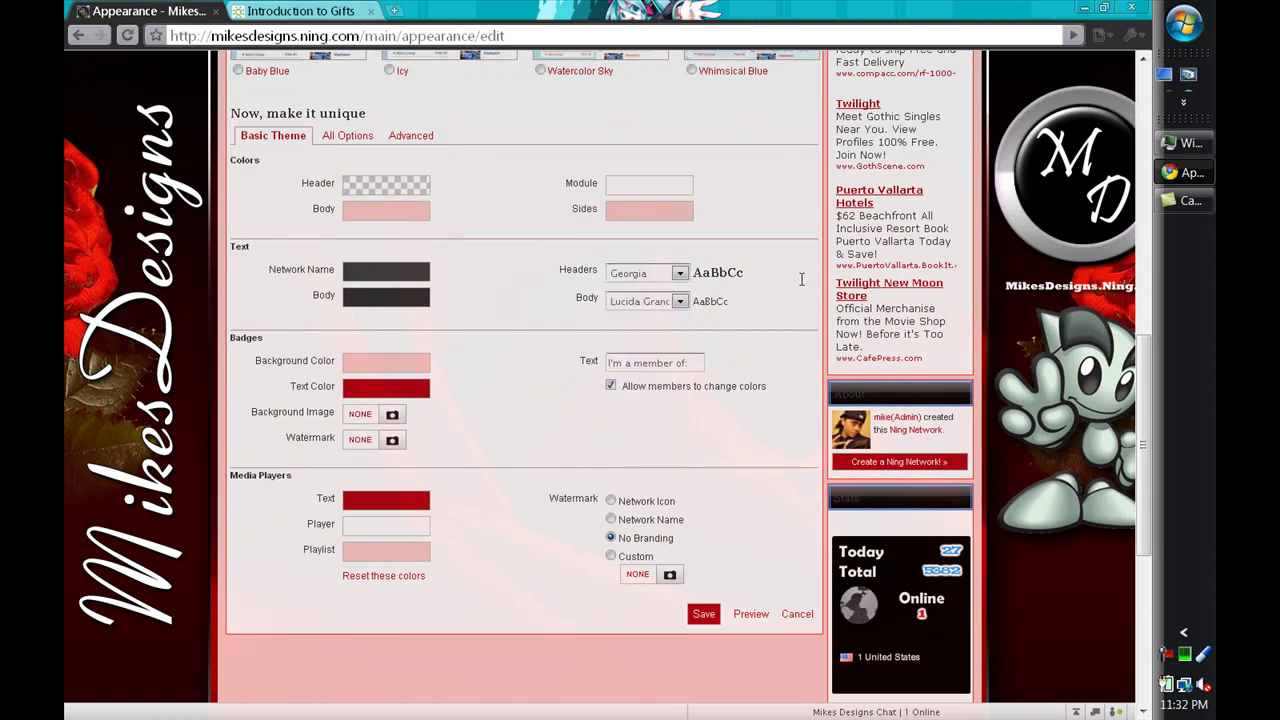
left_click(684, 303)
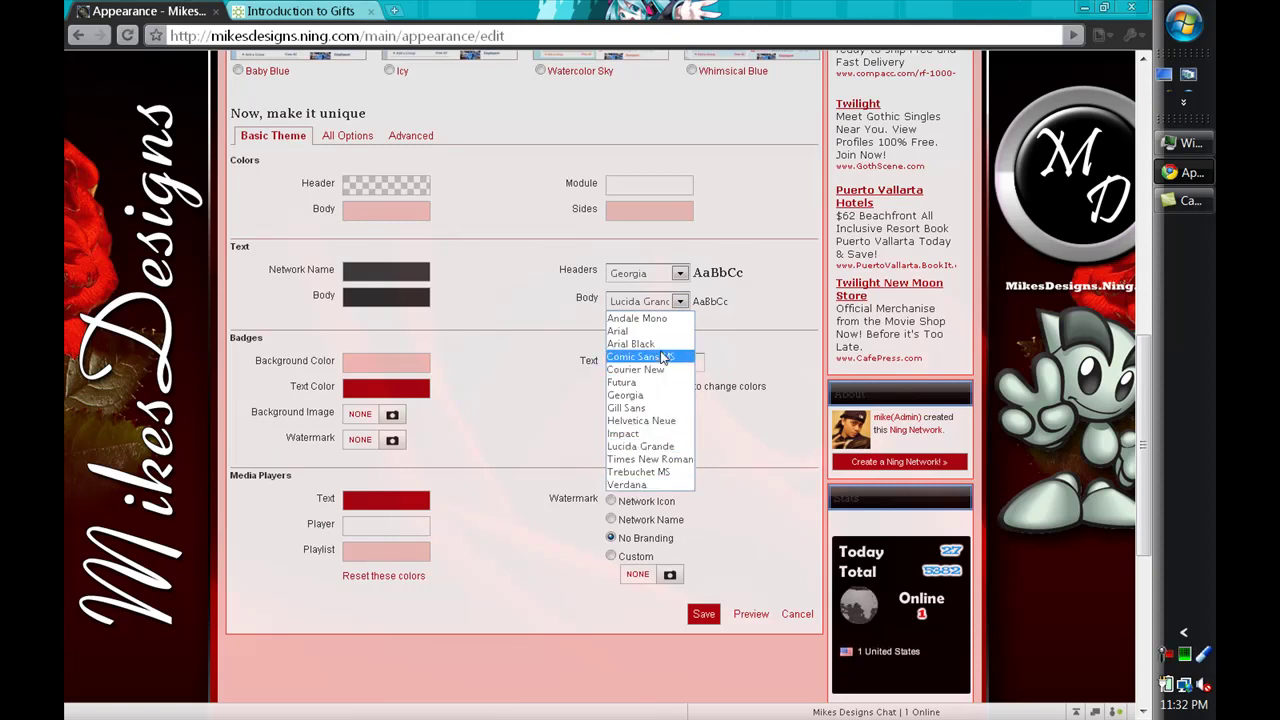
left_click(580, 418)
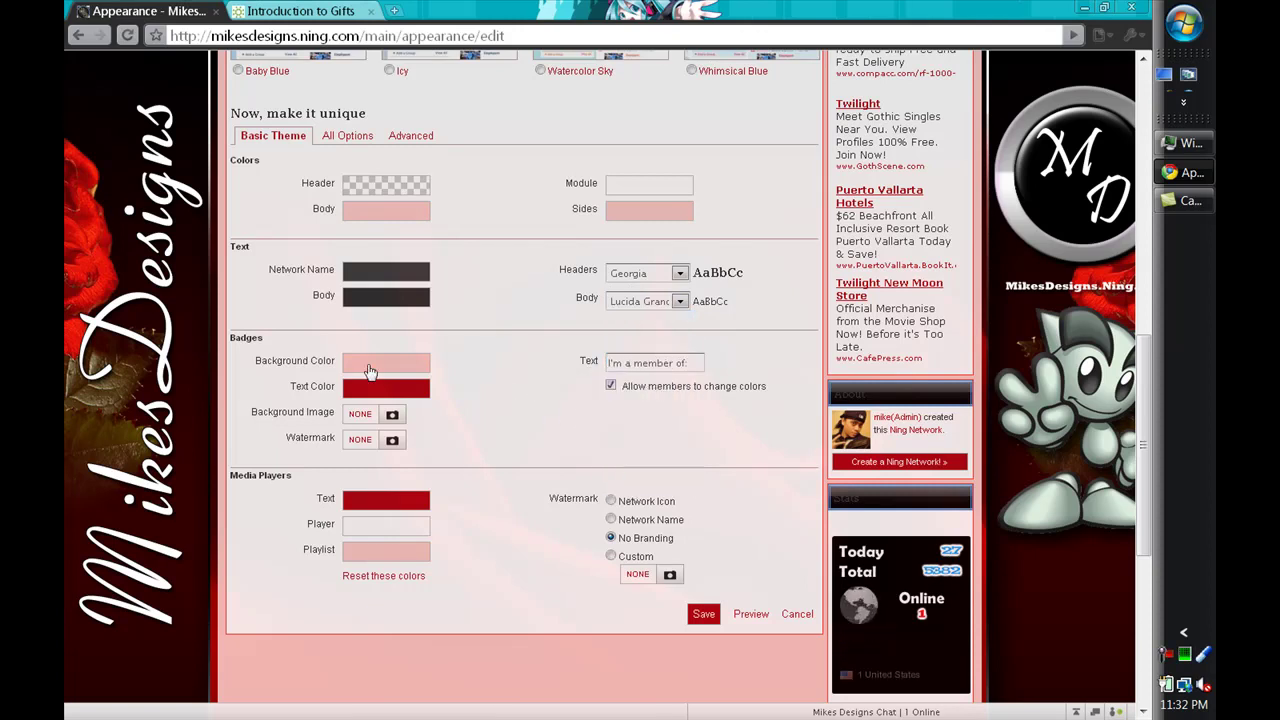
Examine the network badge in the page sidebar and compare it with the badge color and image settings
scroll(650, 457, "down", 5)
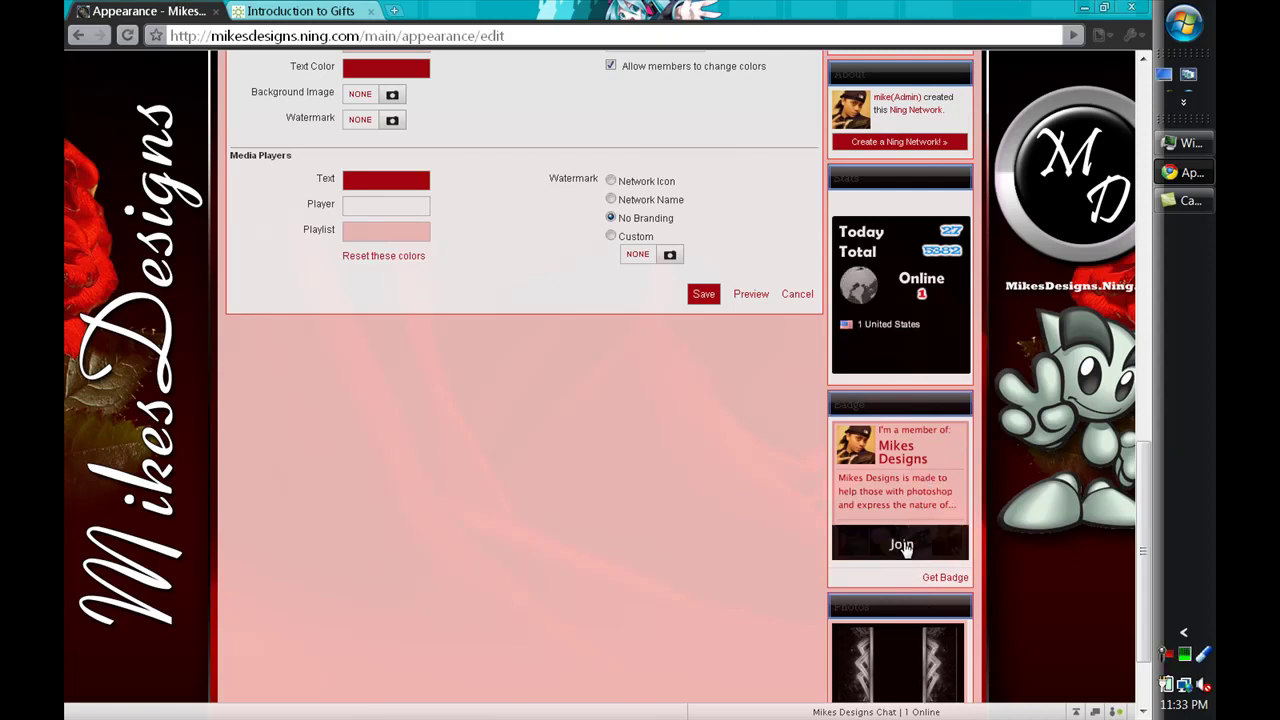
scroll(700, 475, "up", 3)
scroll(620, 480, "up", 2)
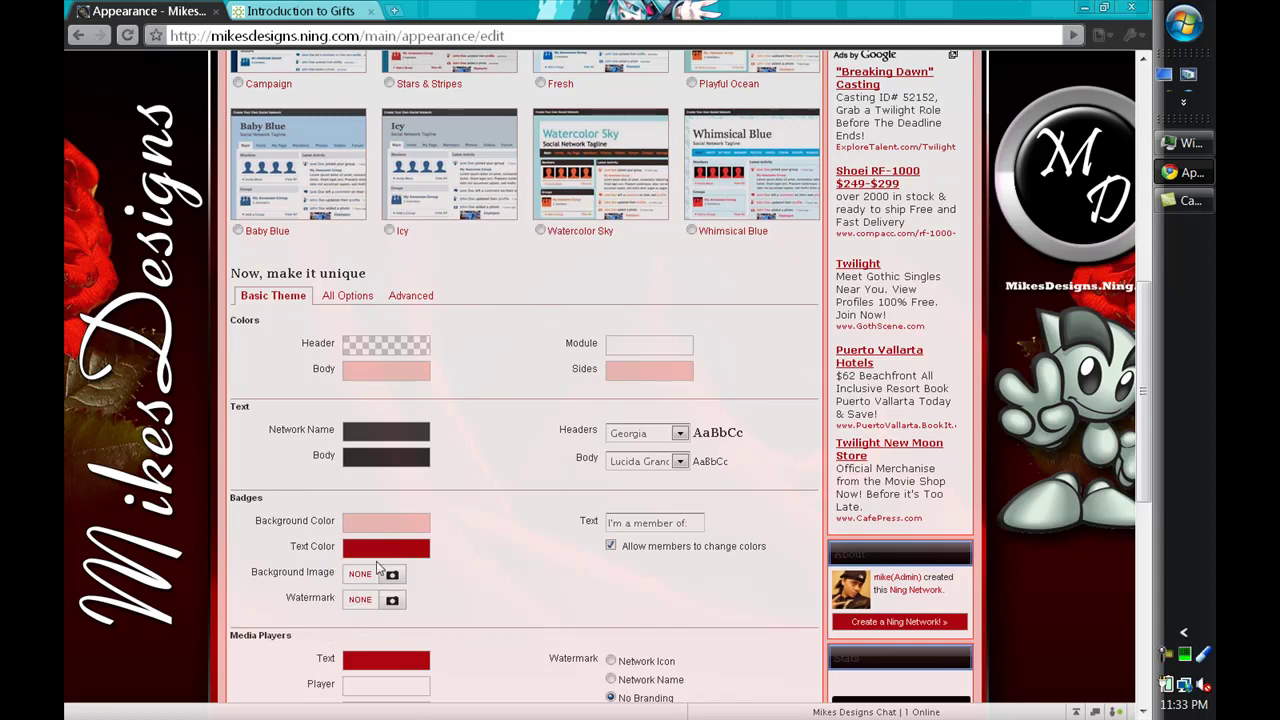
Examine the media player watermark options and the custom watermark's image upload, leaving it at No image
scroll(376, 563, "down", 1)
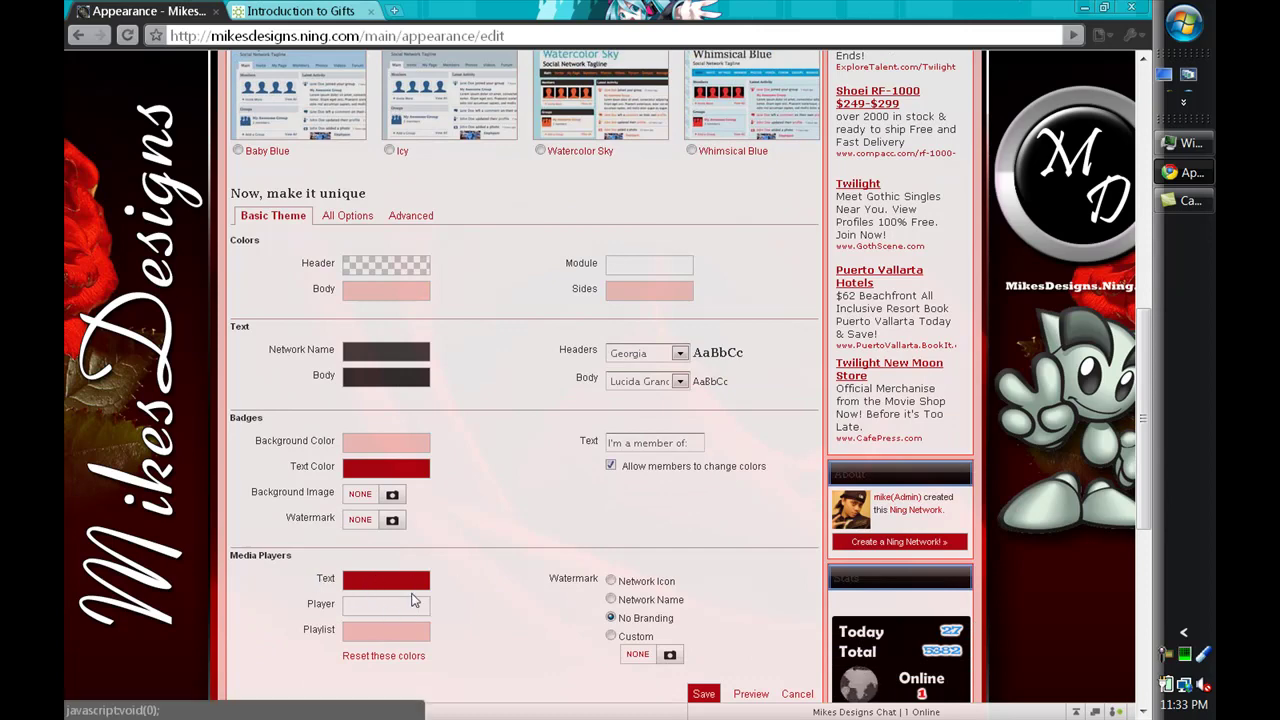
scroll(414, 614, "down", 2)
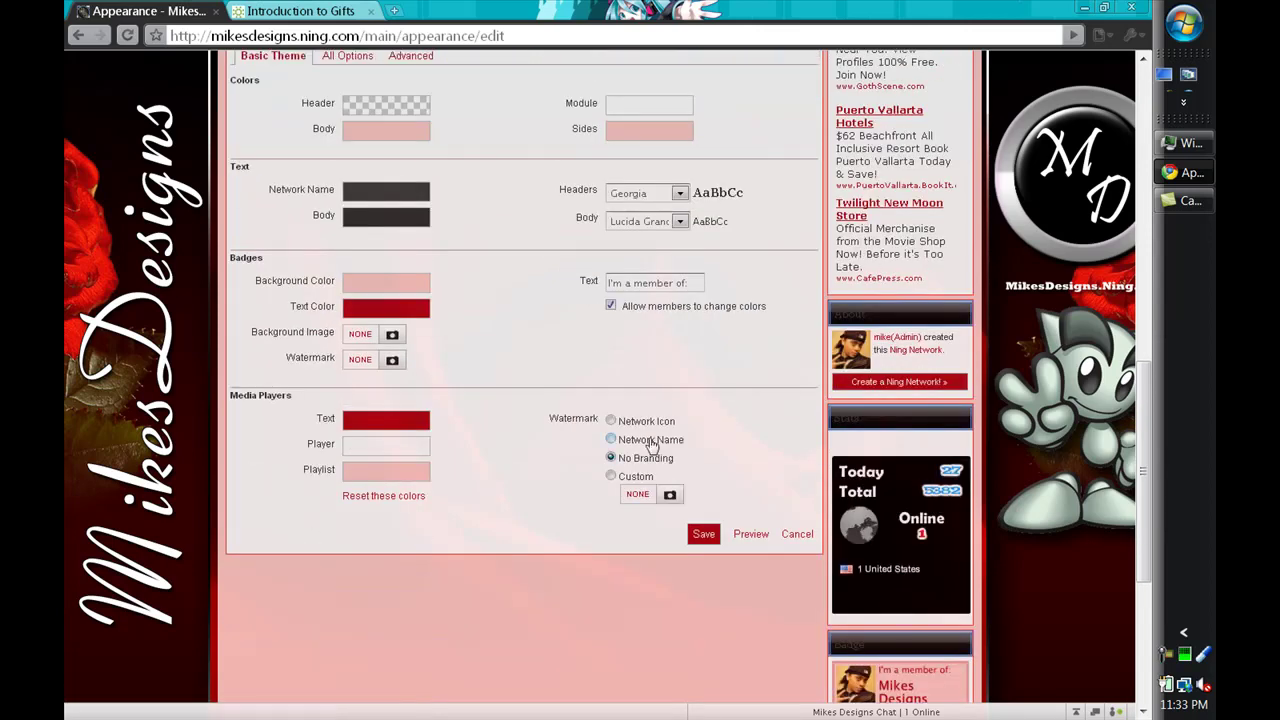
left_click(671, 494)
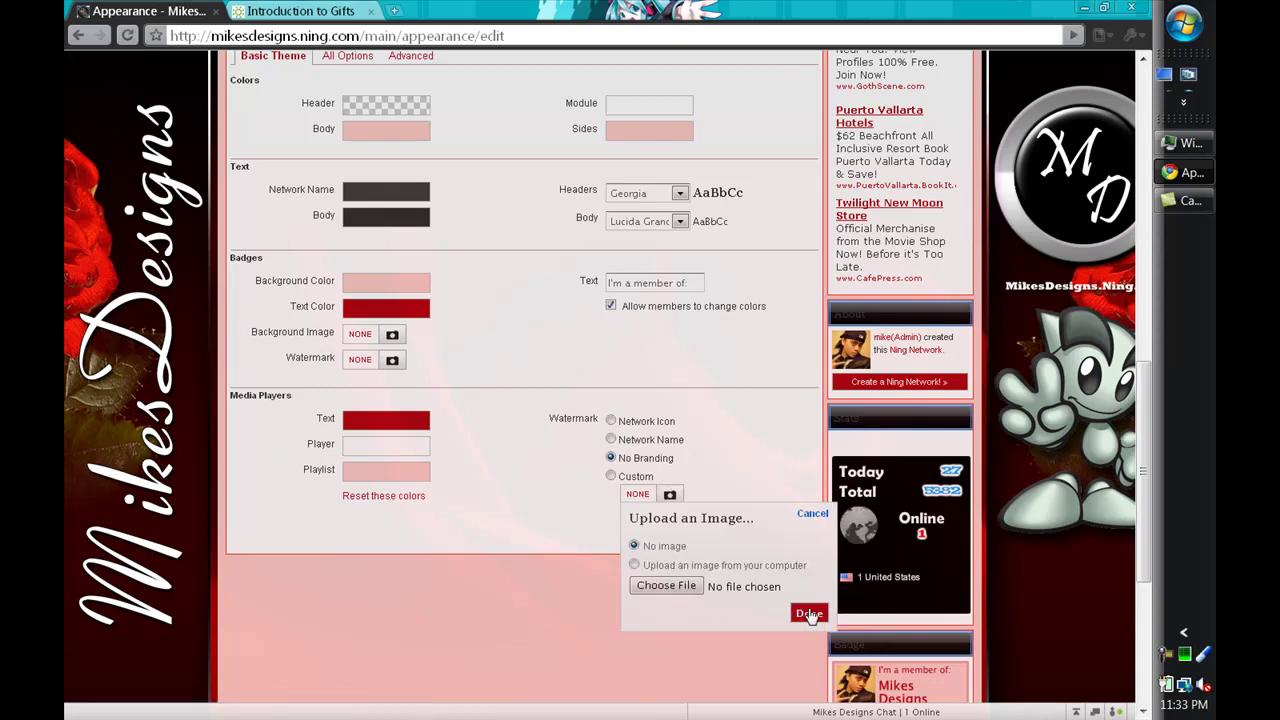
left_click(810, 614)
scroll(575, 475, "up", 1)
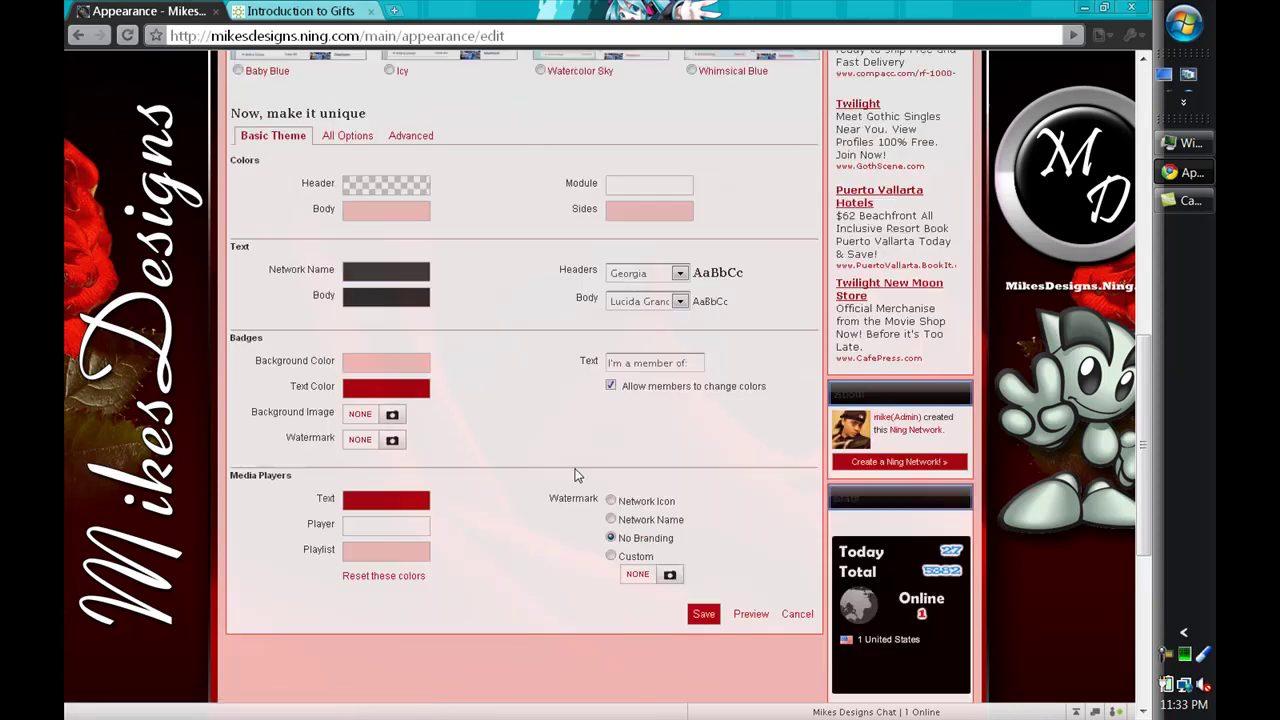
Show the All Options version of the theme settings and review its colors, text, badge and media player sections
scroll(575, 475, "up", 3)
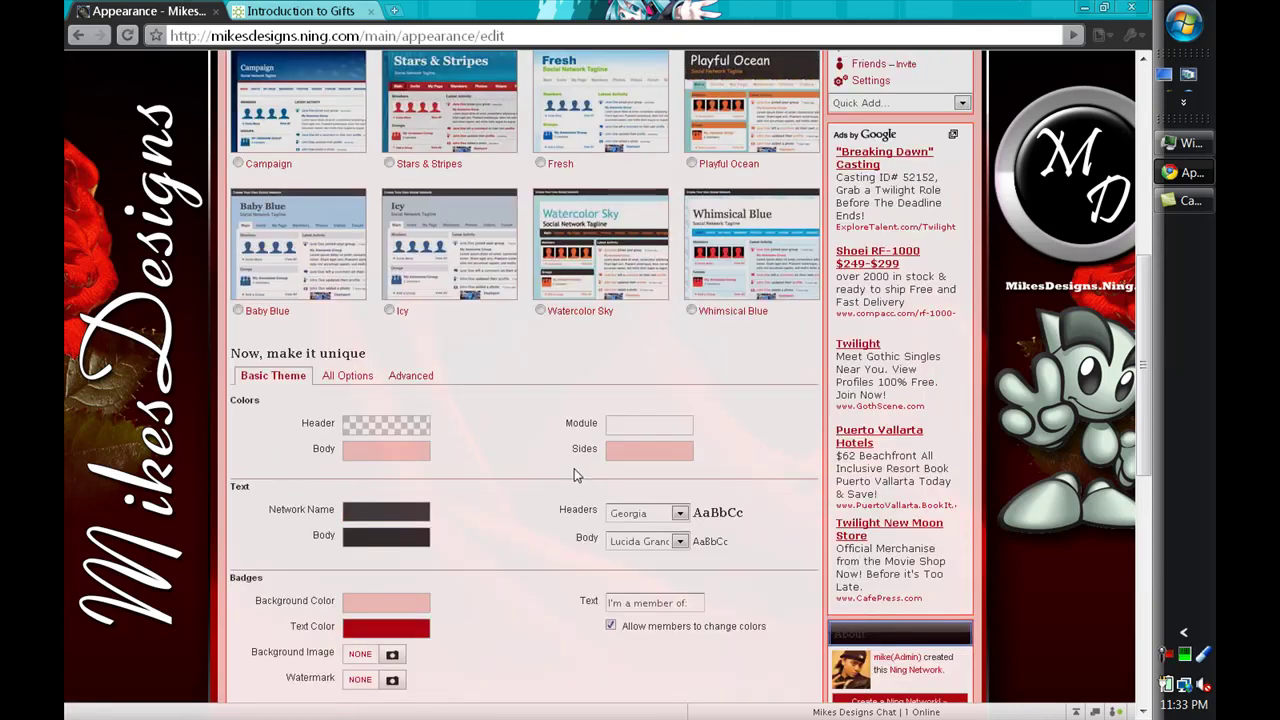
left_click(345, 375)
scroll(478, 400, "down", 1)
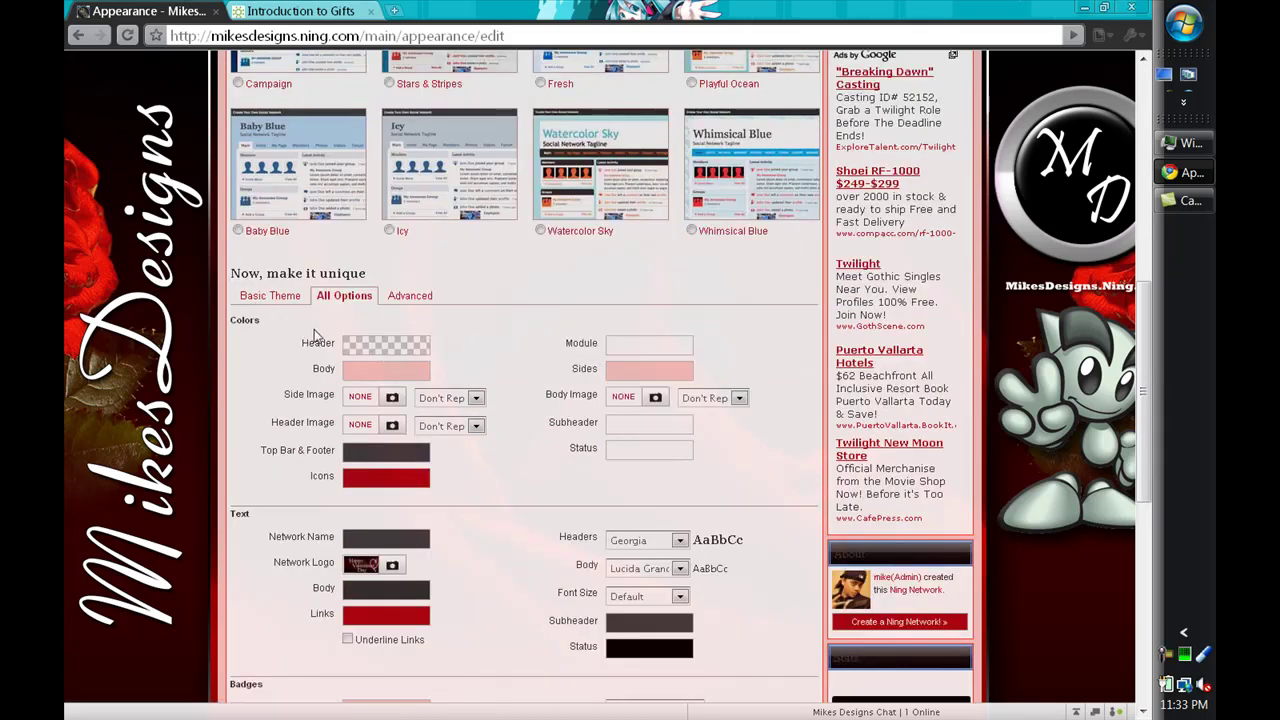
scroll(523, 434, "down", 2)
scroll(453, 456, "down", 1)
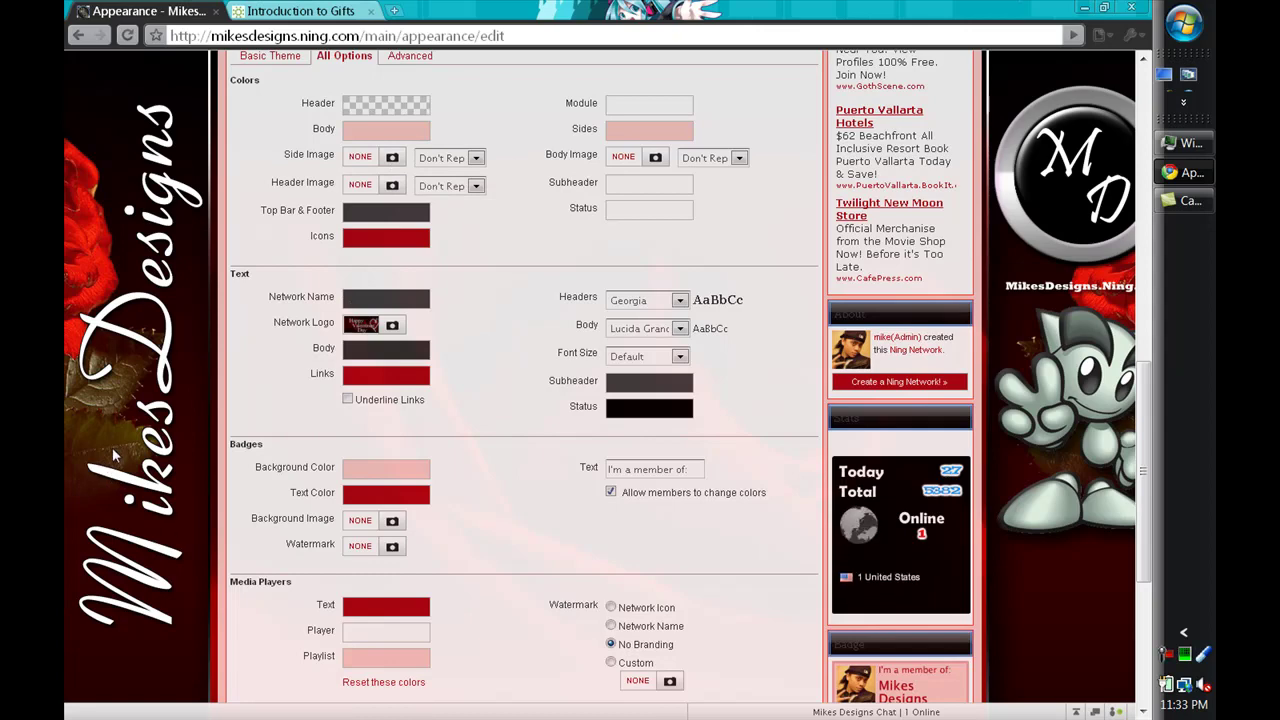
Zoom the web page out one level to examine the full background artwork at both sides
key("ctrl+minus")
scroll(130, 417, "up", 3)
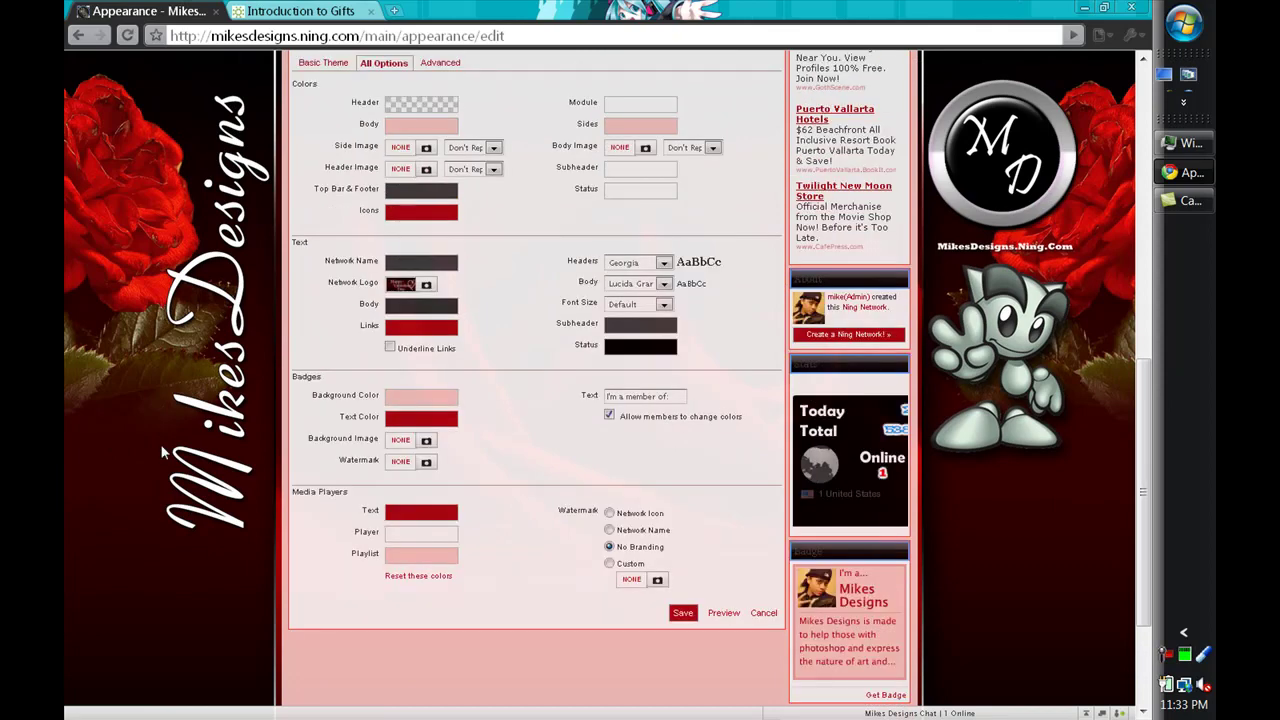
scroll(162, 452, "up", 3)
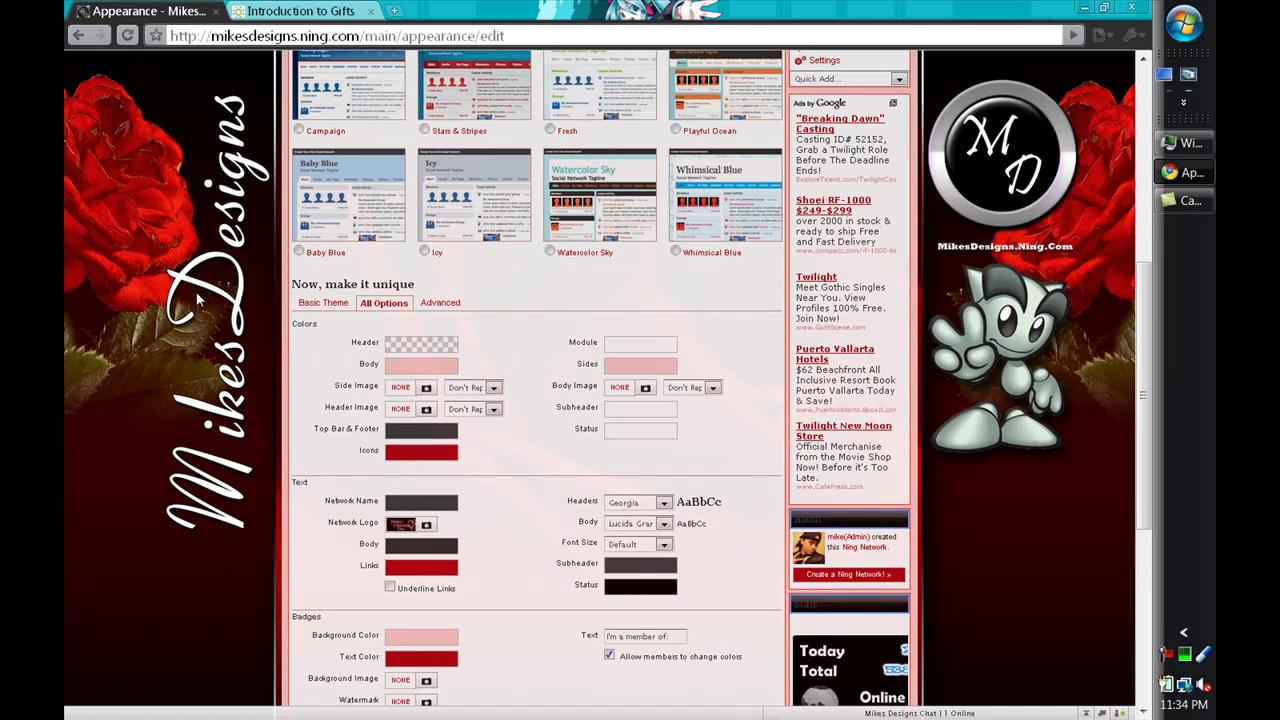
Check the side image's upload size limit and look through its repeat options
scroll(534, 523, "down", 1)
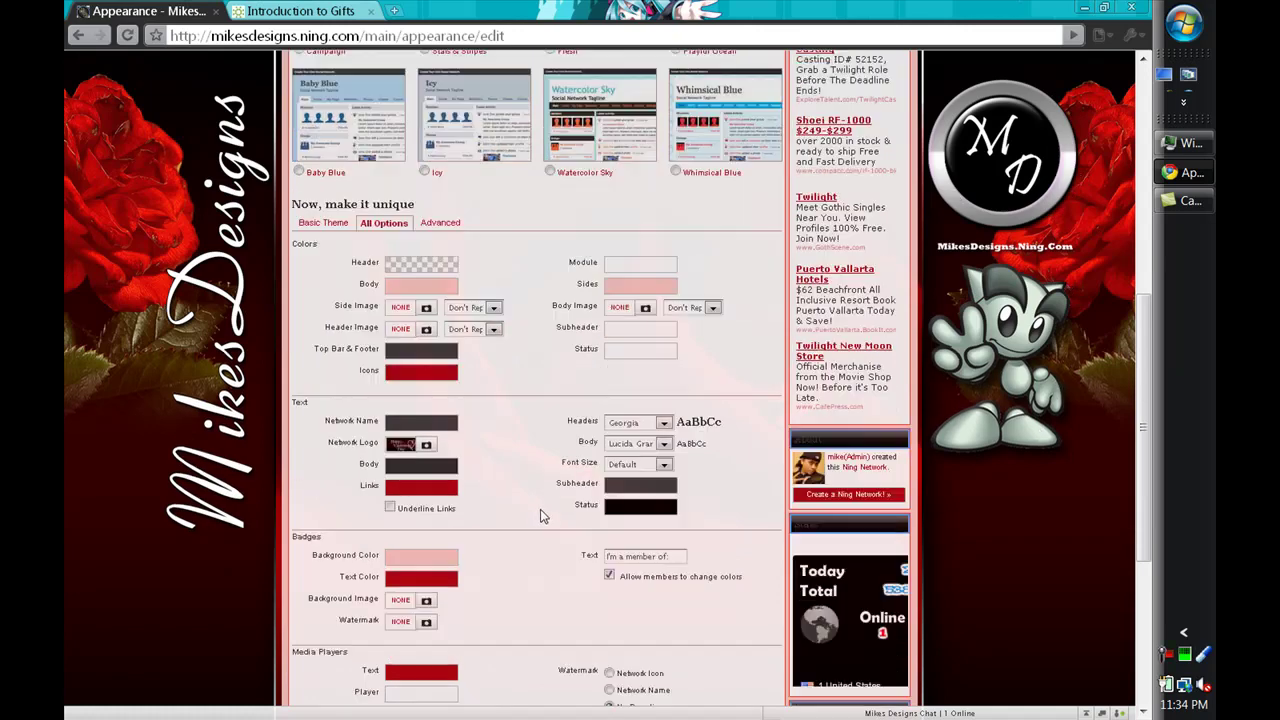
left_click(426, 307)
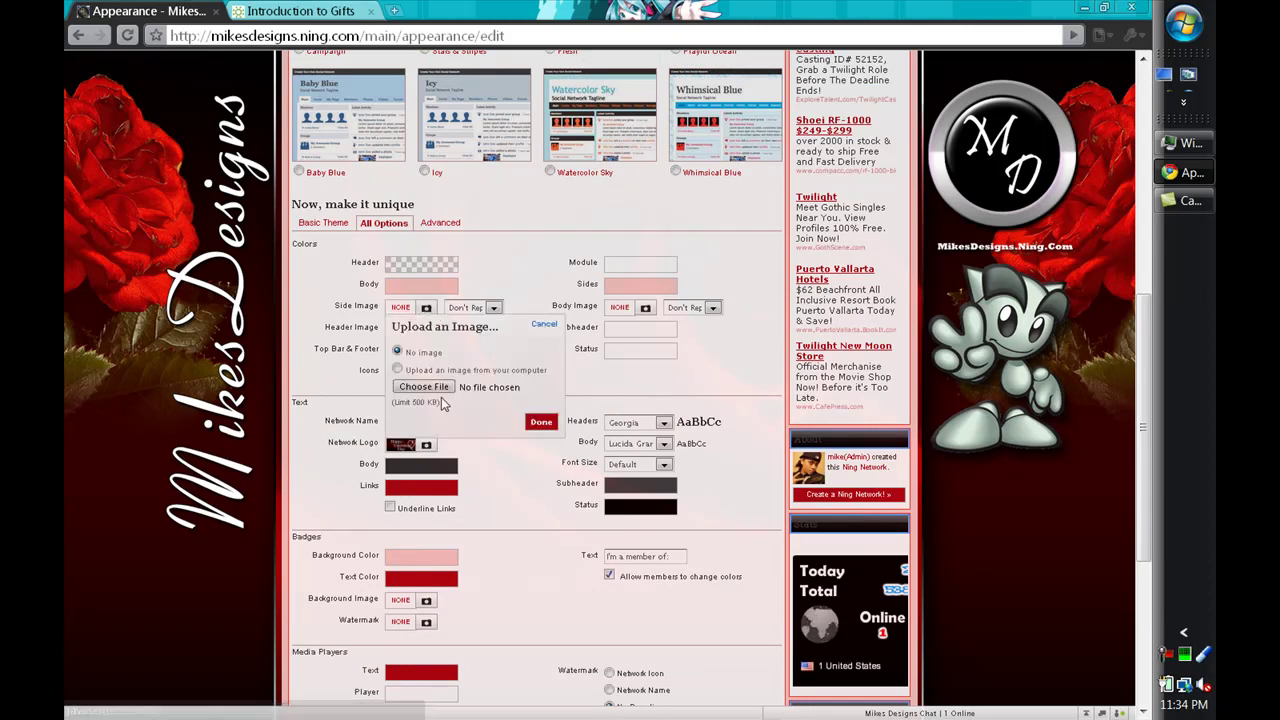
left_click_drag(410, 401, 455, 403)
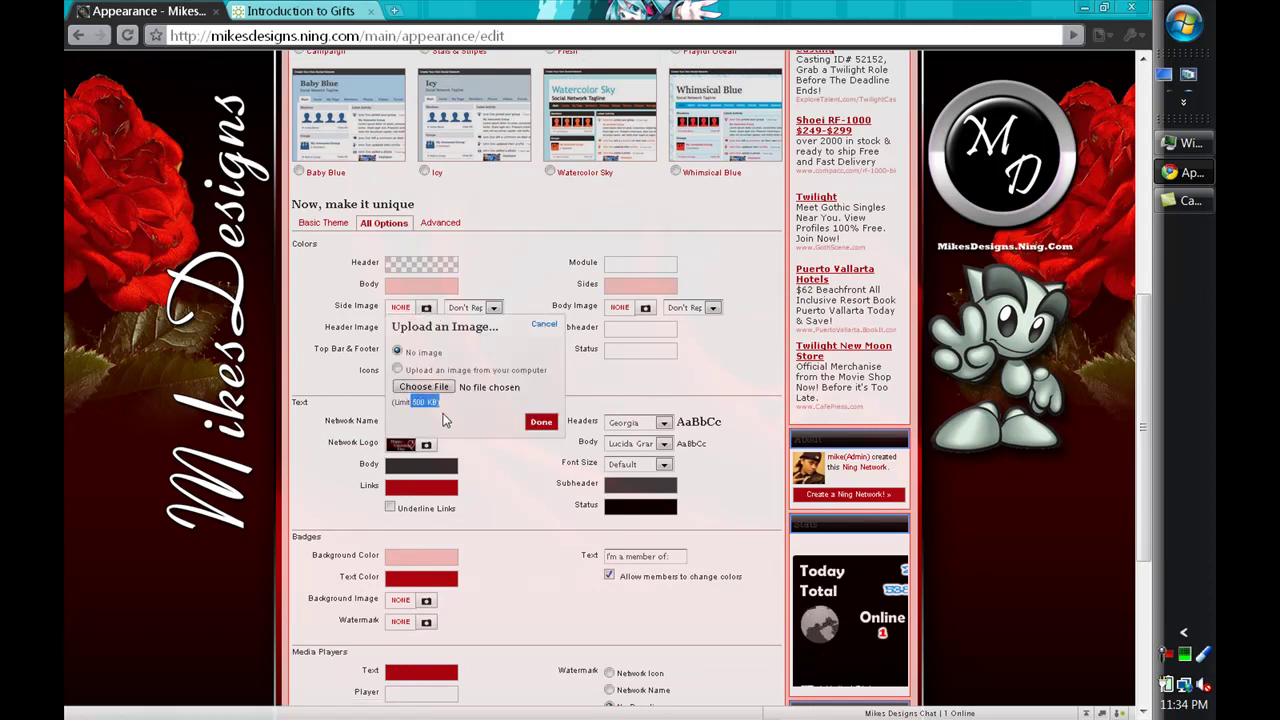
left_click(541, 325)
left_click(493, 307)
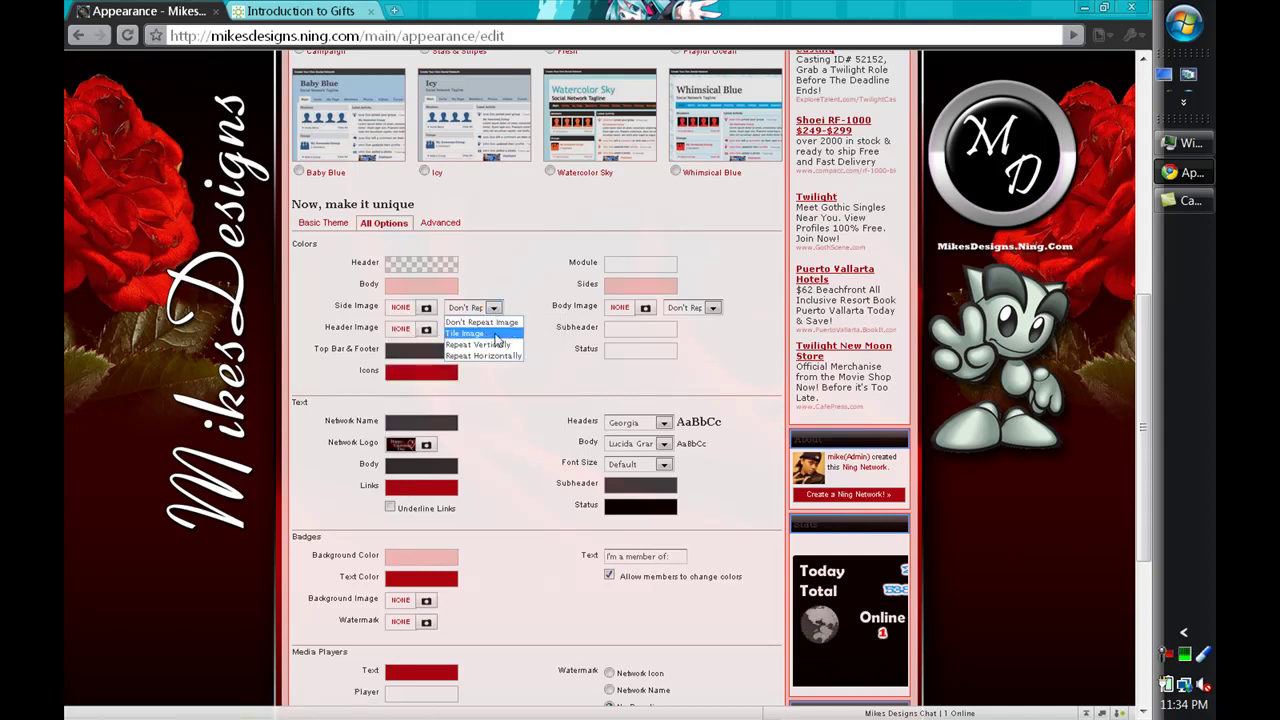
left_click(504, 408)
Check the header image's upload size and width limits, and compare the header settings with the page's banner
left_click(426, 328)
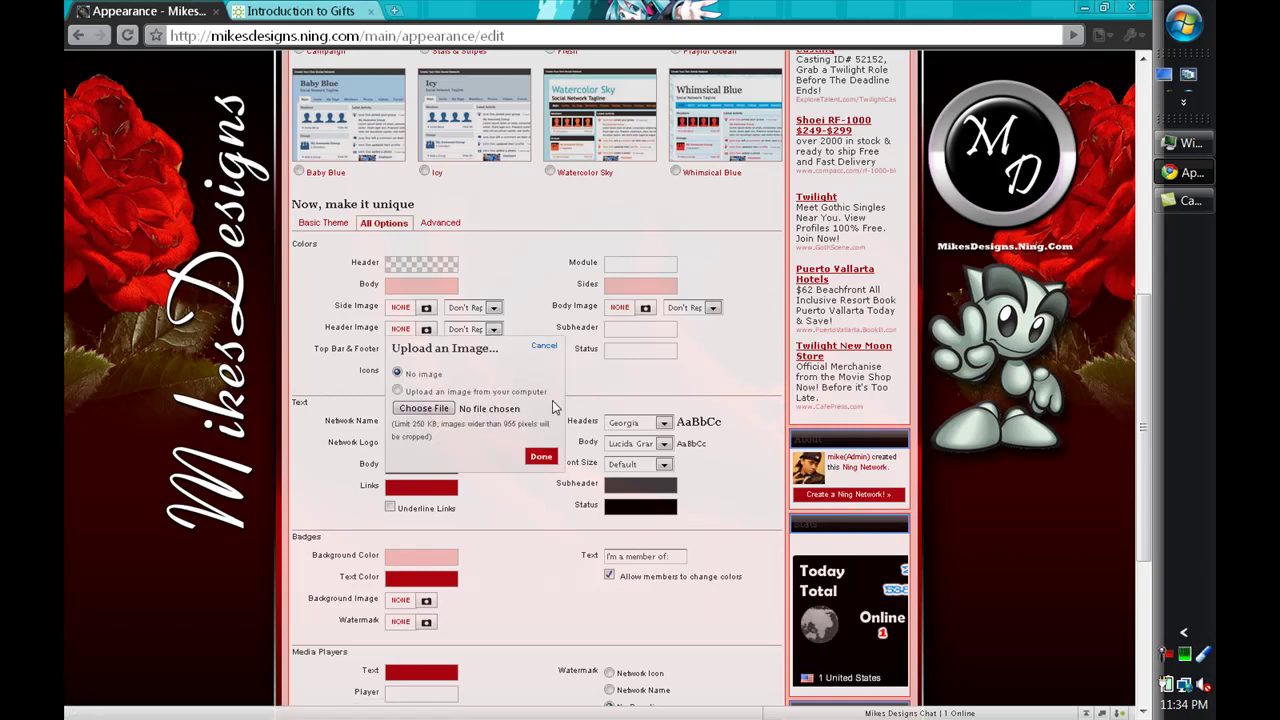
left_click(545, 350)
scroll(540, 400, "up", 5)
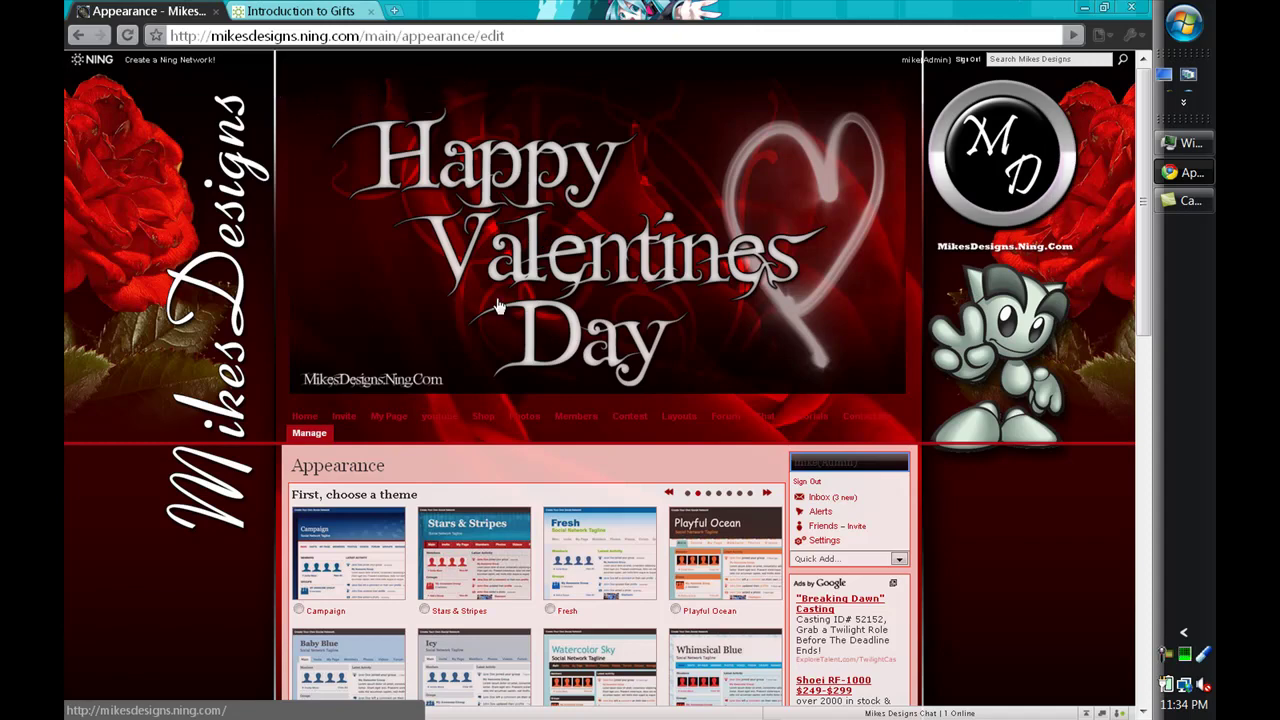
scroll(498, 305, "down", 10)
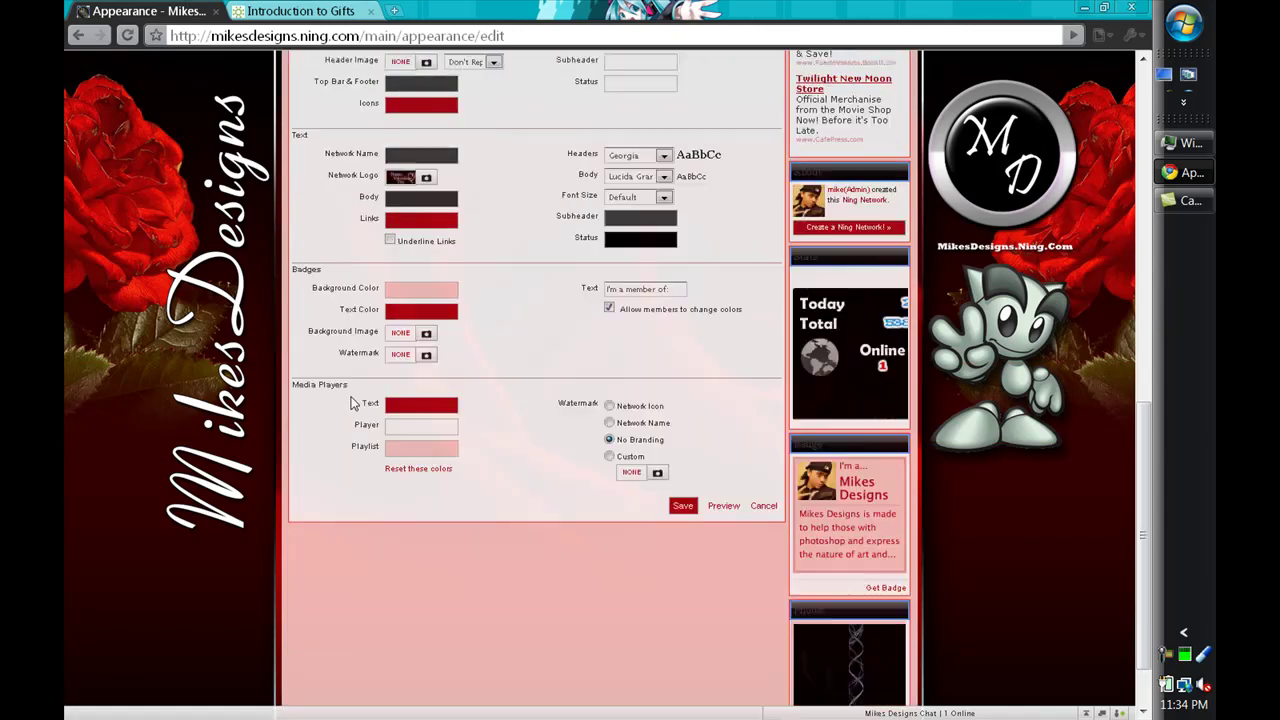
scroll(352, 403, "up", 3)
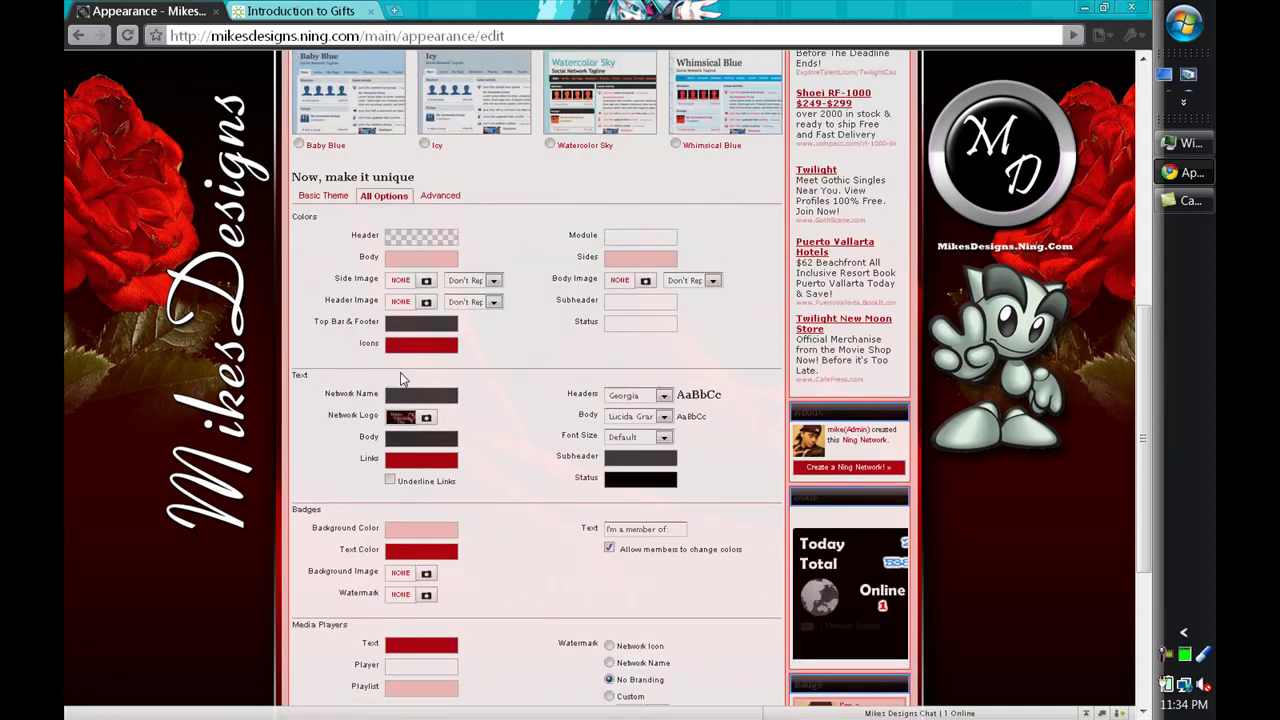
scroll(400, 370, "up", 6)
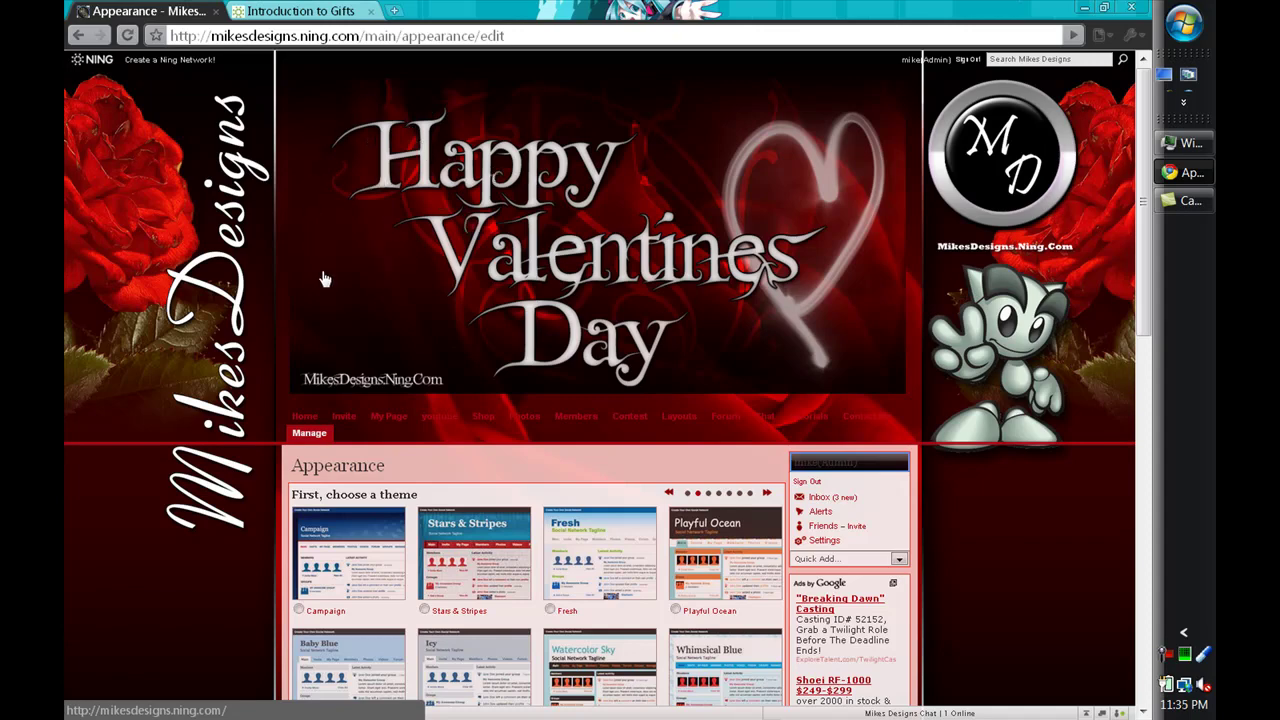
scroll(323, 277, "down", 7)
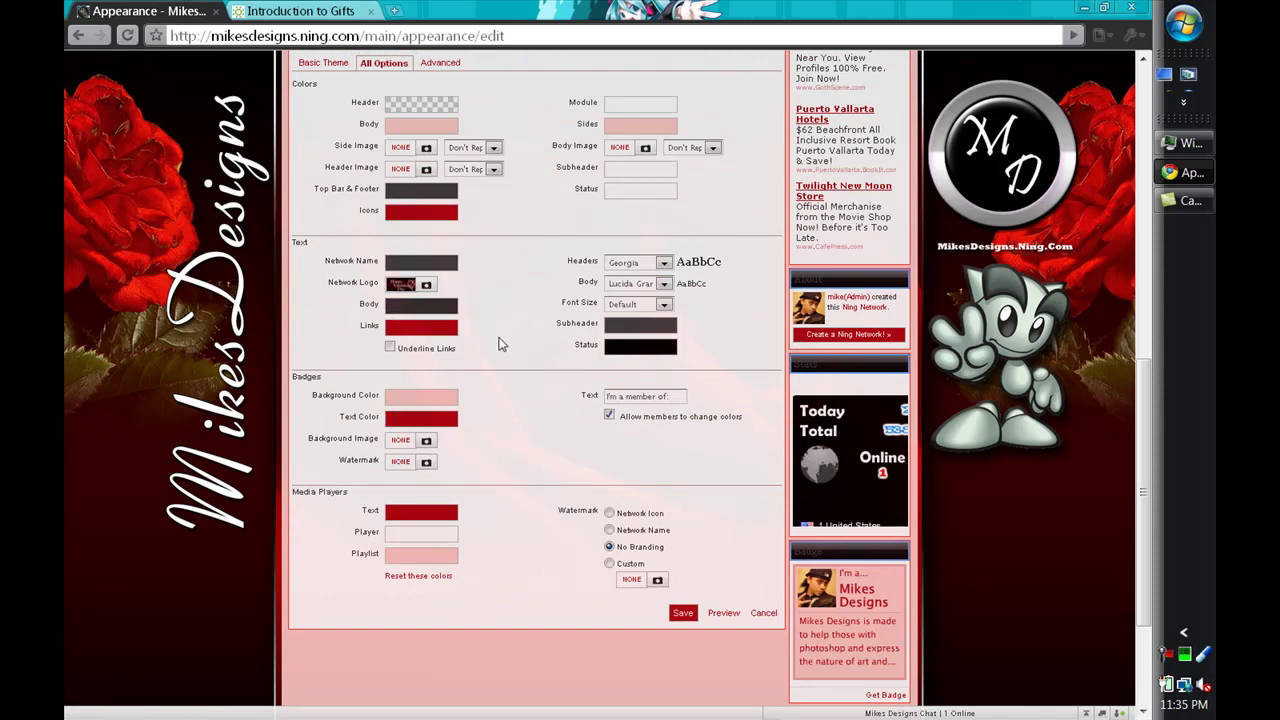
Zoom the web page in one level and examine the font choices for the headers and body text
key("ctrl+plus")
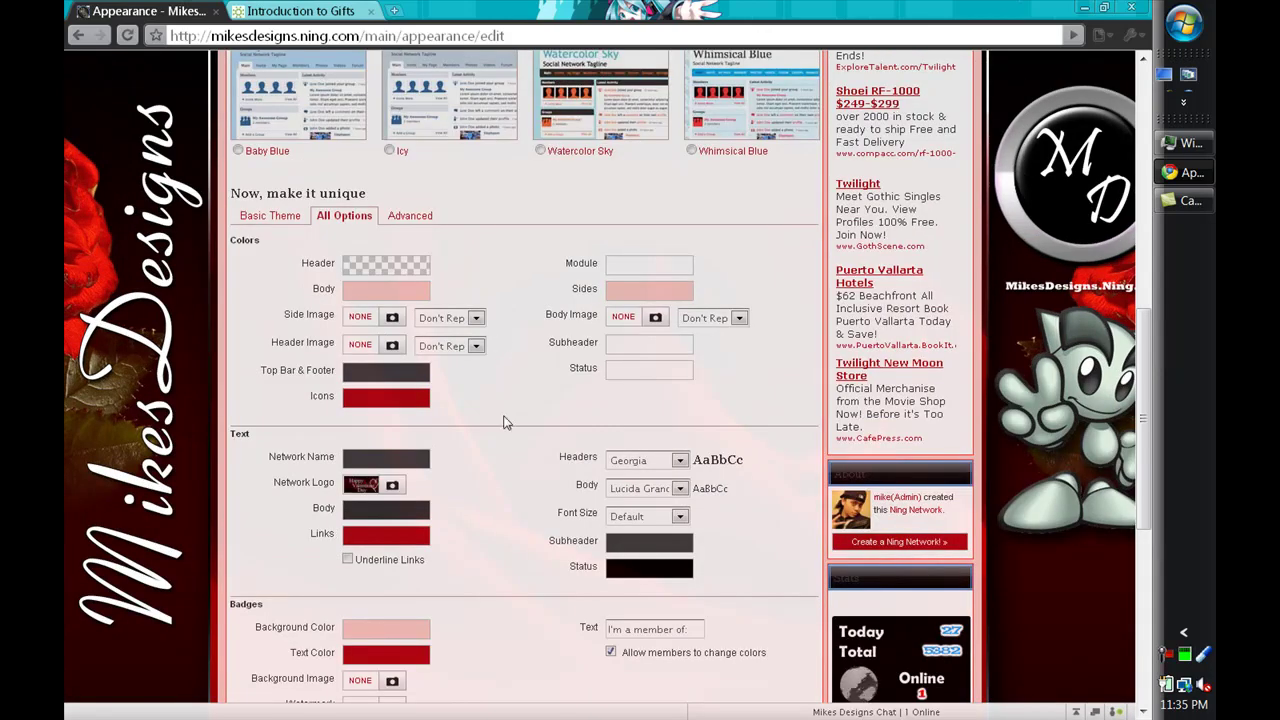
left_click(681, 461)
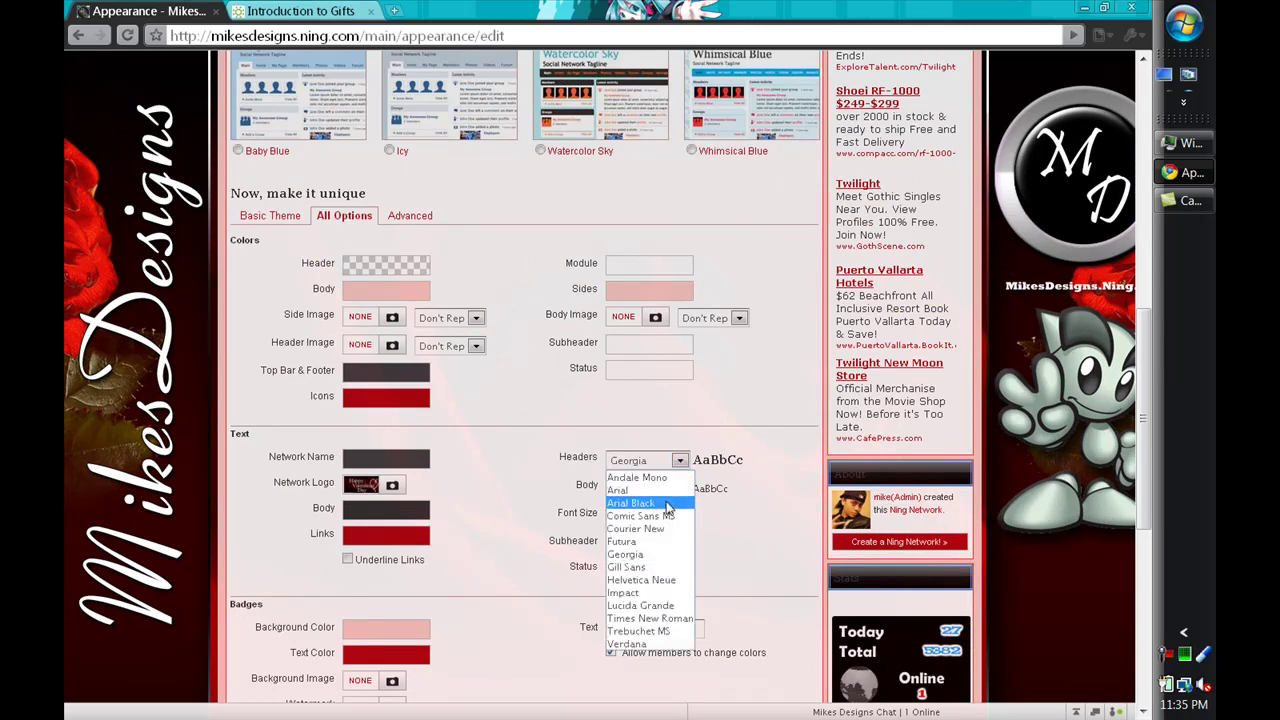
left_click(690, 490)
left_click(681, 489)
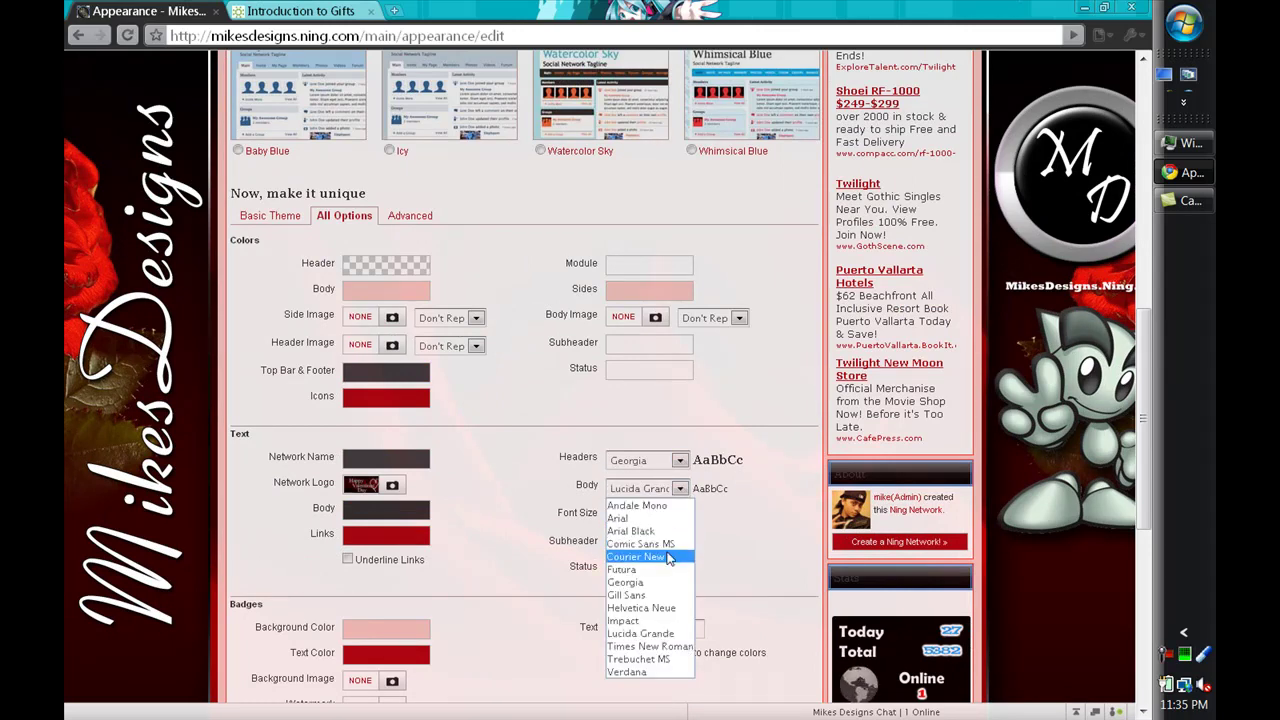
left_click(748, 589)
scroll(522, 586, "down", 2)
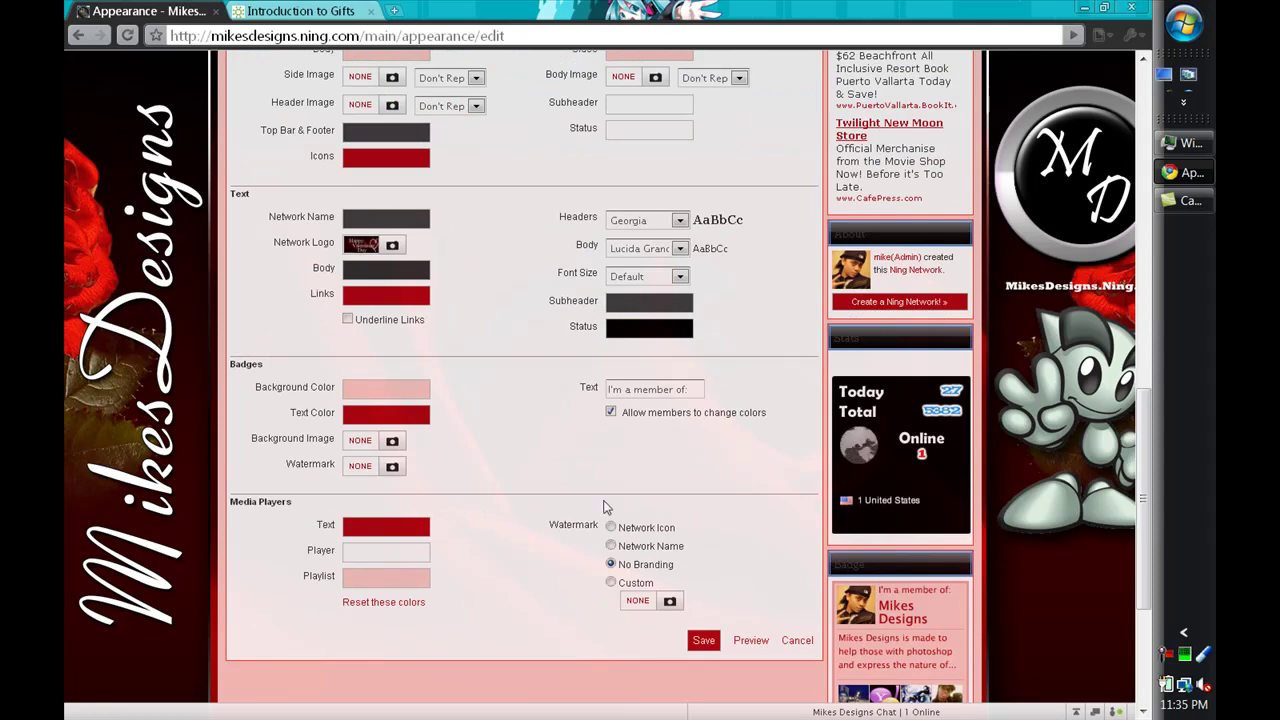
scroll(600, 520, "up", 2)
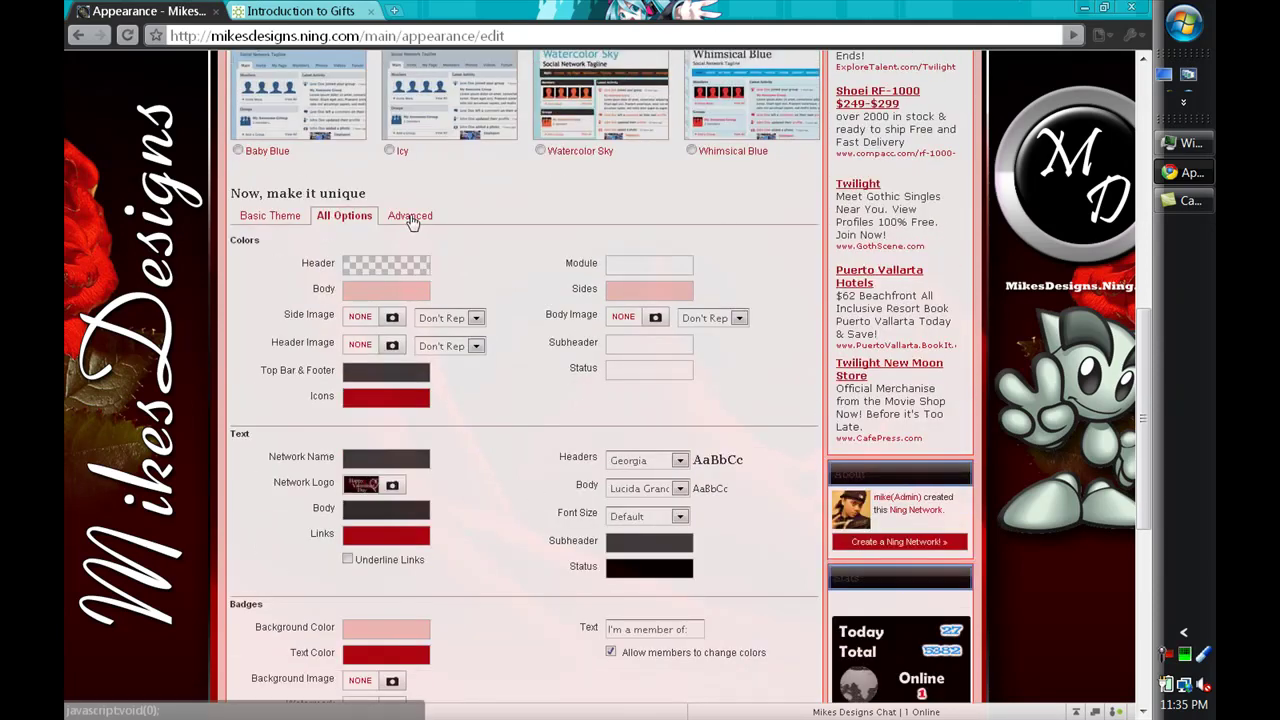
Show the Advanced version of the theme settings and compare its first CSS rules with the page's banner and navigation
left_click(411, 215)
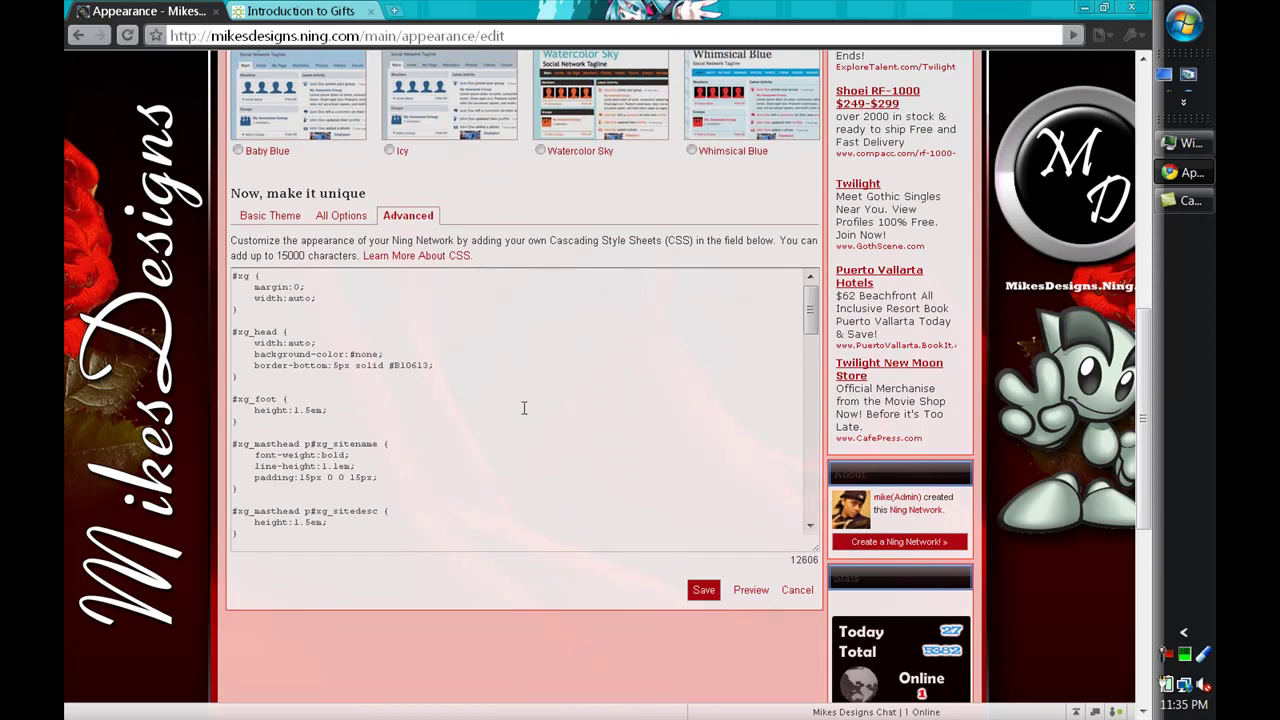
left_click(421, 376)
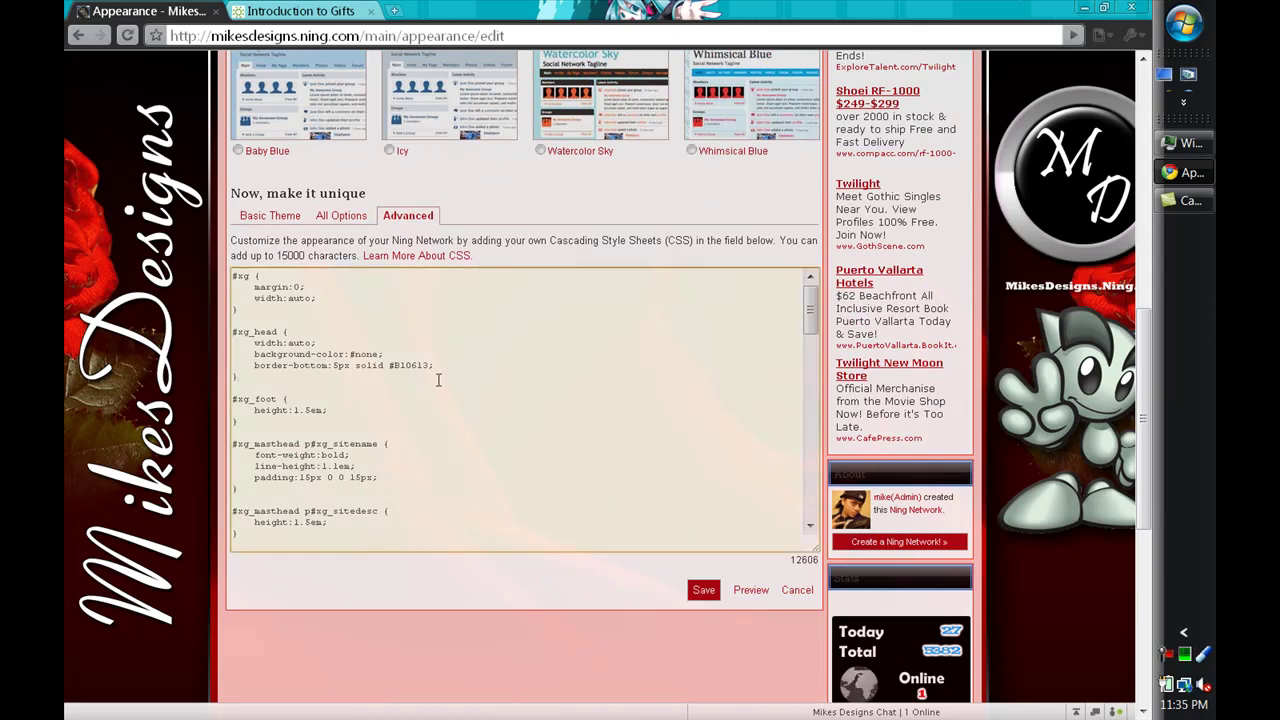
scroll(438, 380, "up", 2)
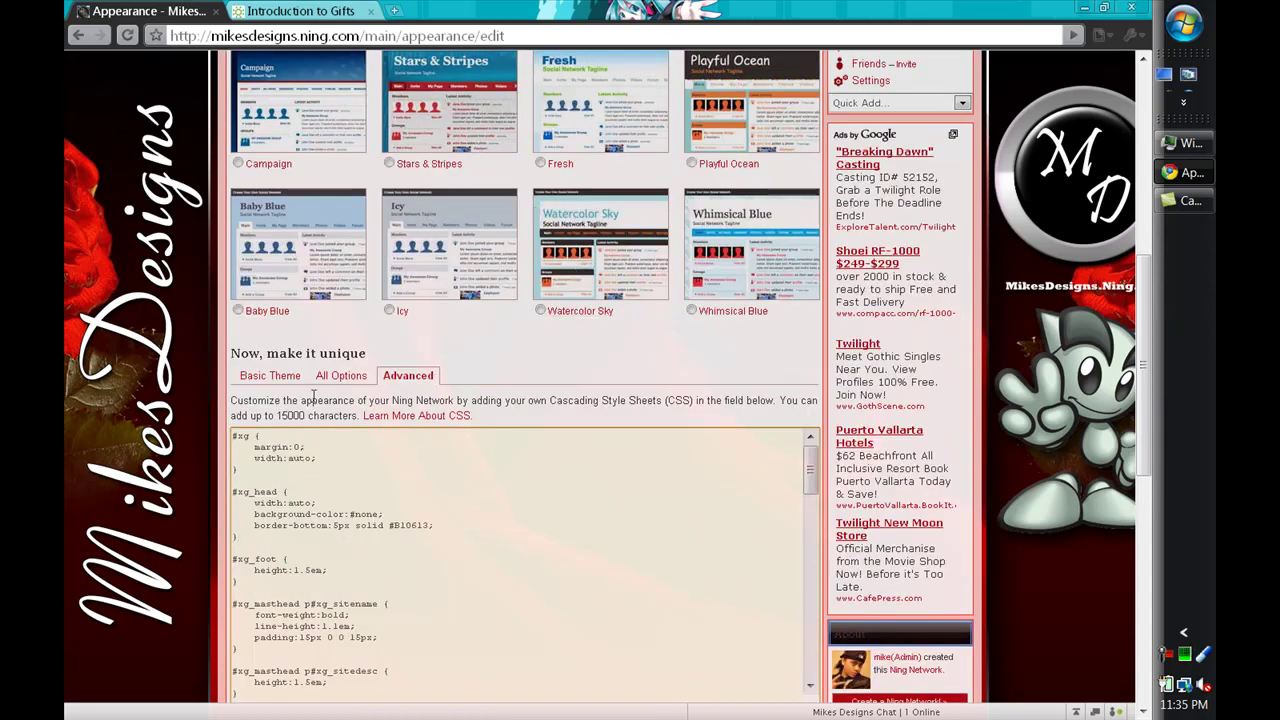
scroll(292, 530, "down", 3)
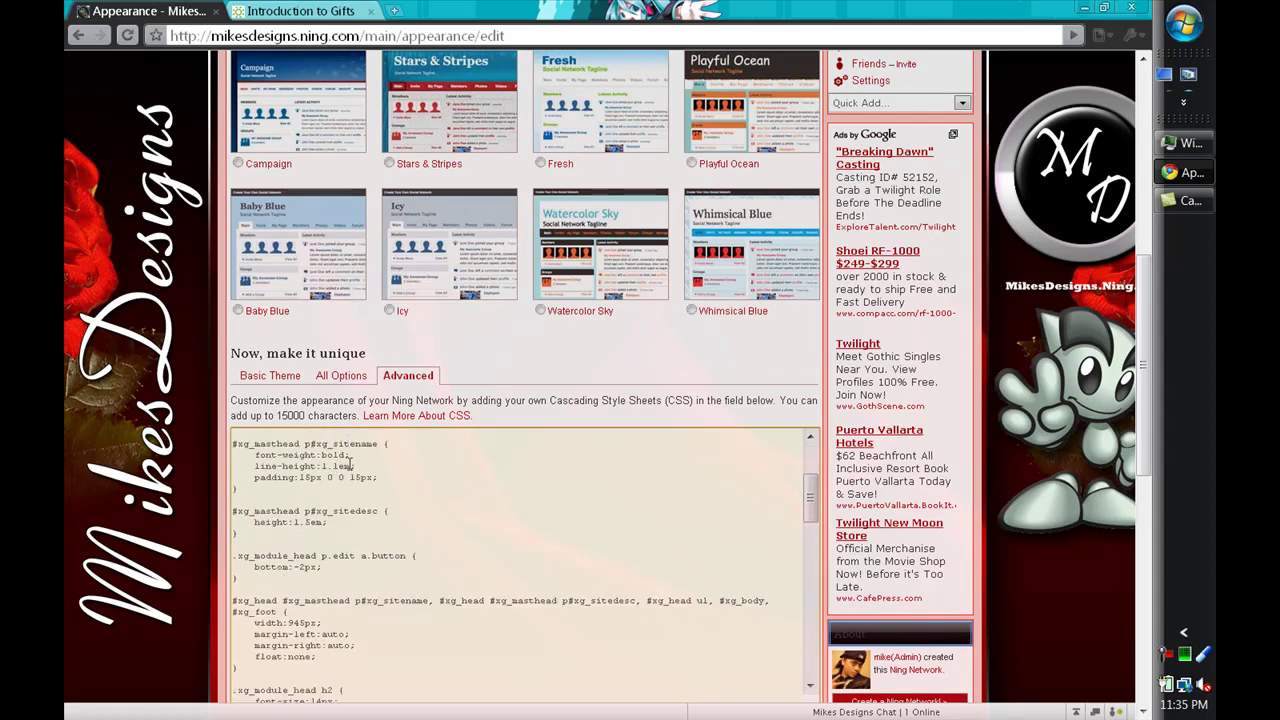
scroll(322, 378, "up", 5)
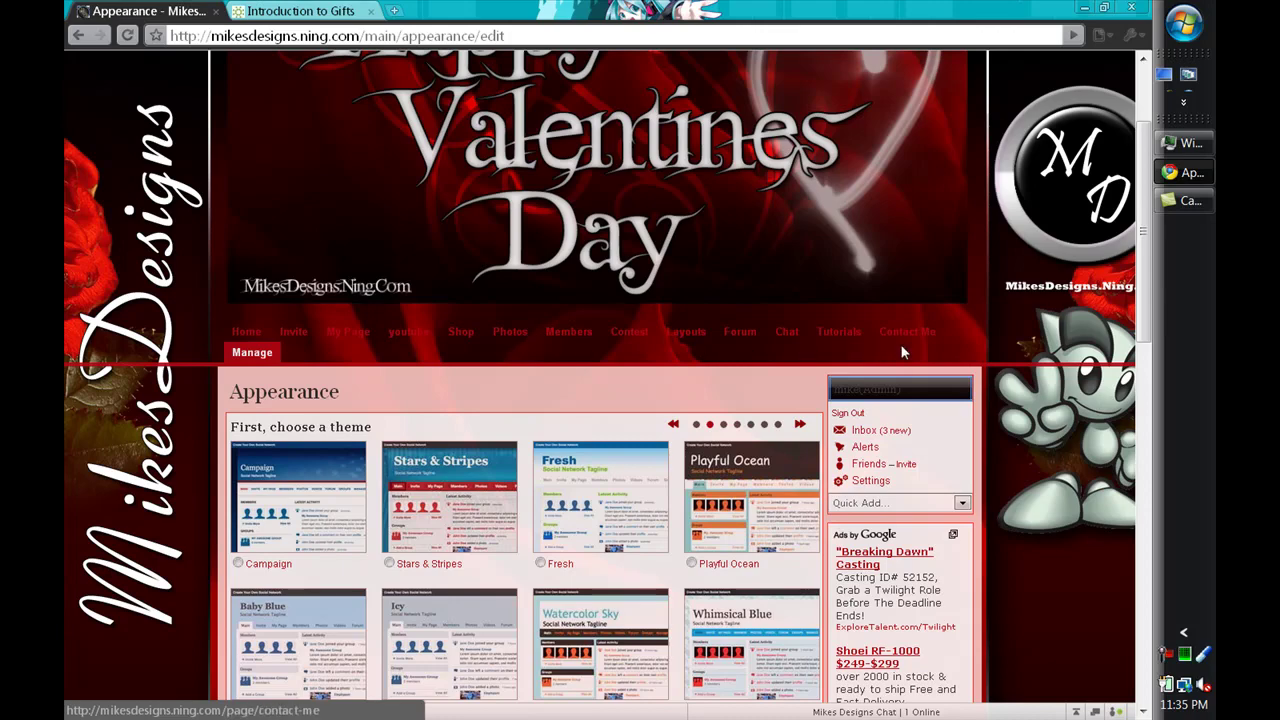
scroll(264, 444, "down", 4)
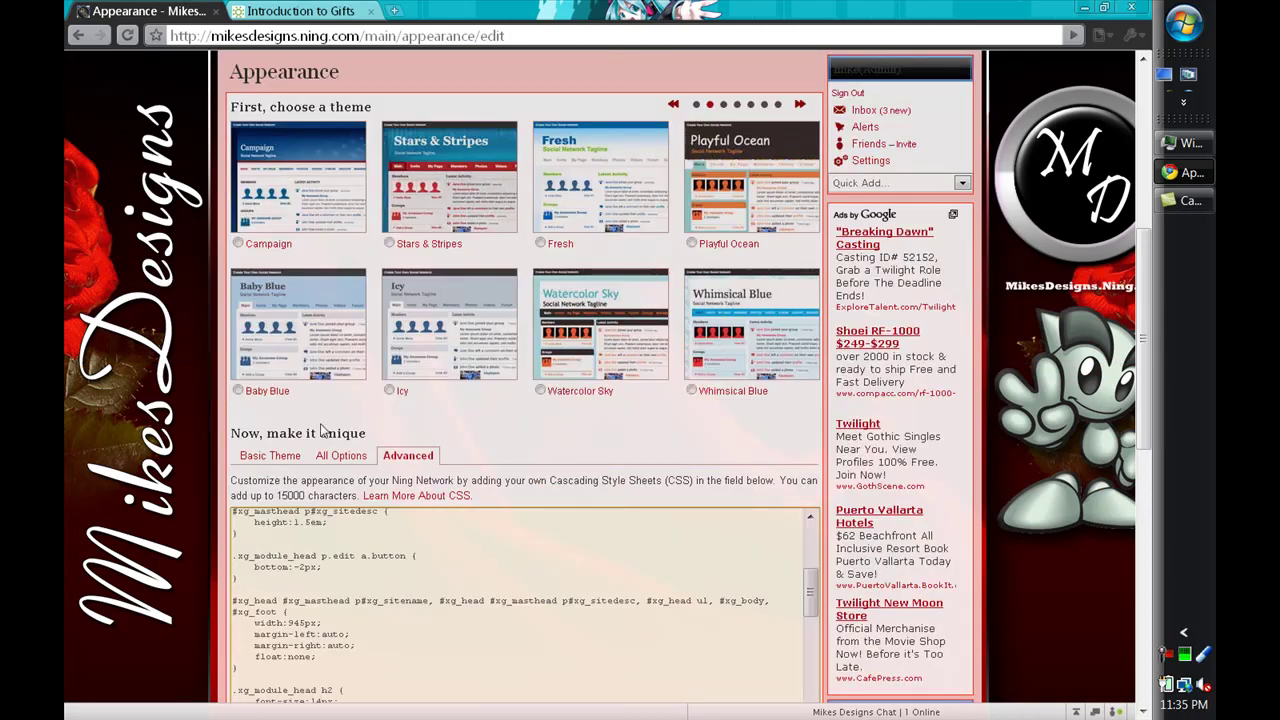
Find the body rule in the custom CSS, highlight it and its background image URL, and compare it with the side artwork
scroll(408, 636, "down", 3)
scroll(262, 620, "down", 3)
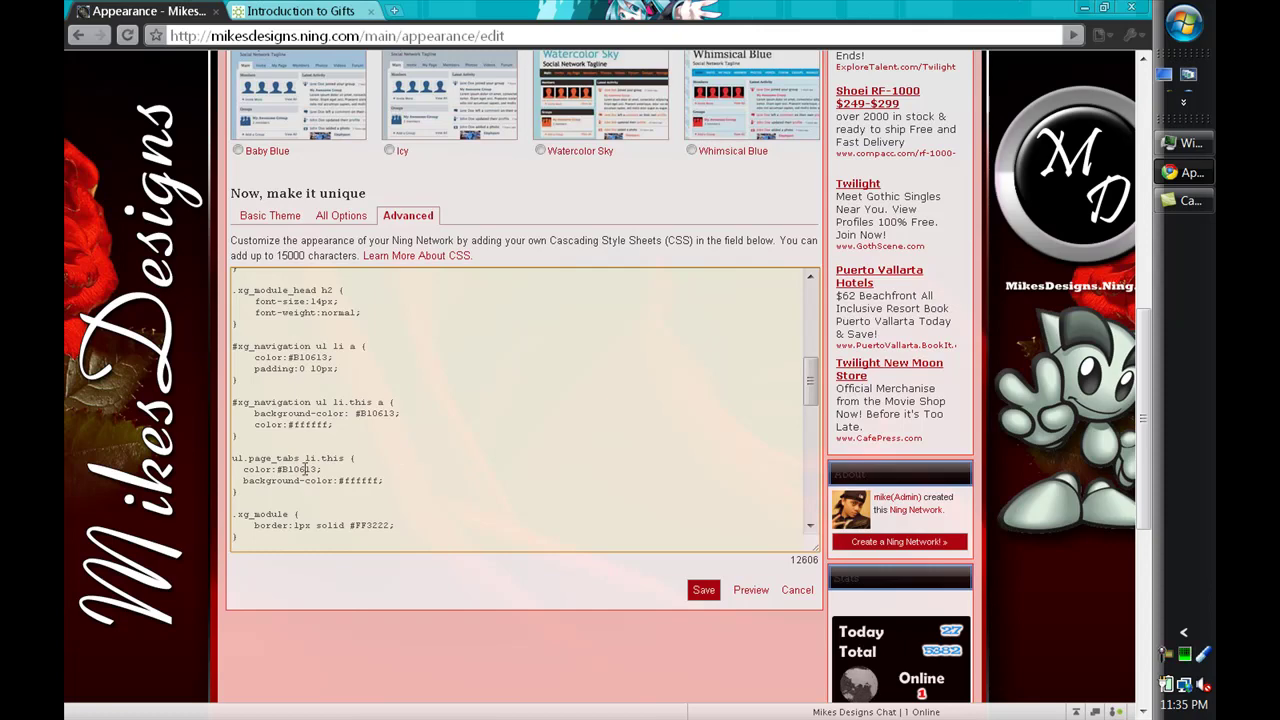
scroll(305, 468, "down", 6)
scroll(410, 452, "down", 3)
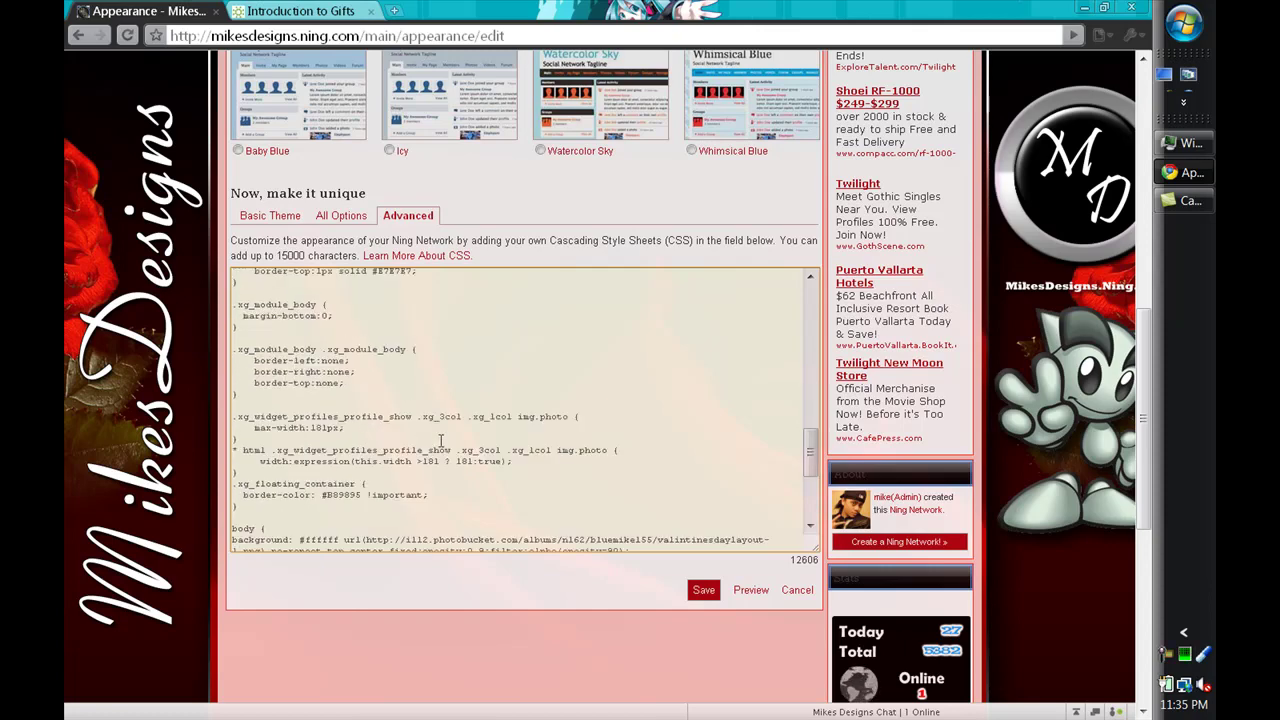
scroll(440, 440, "down", 3)
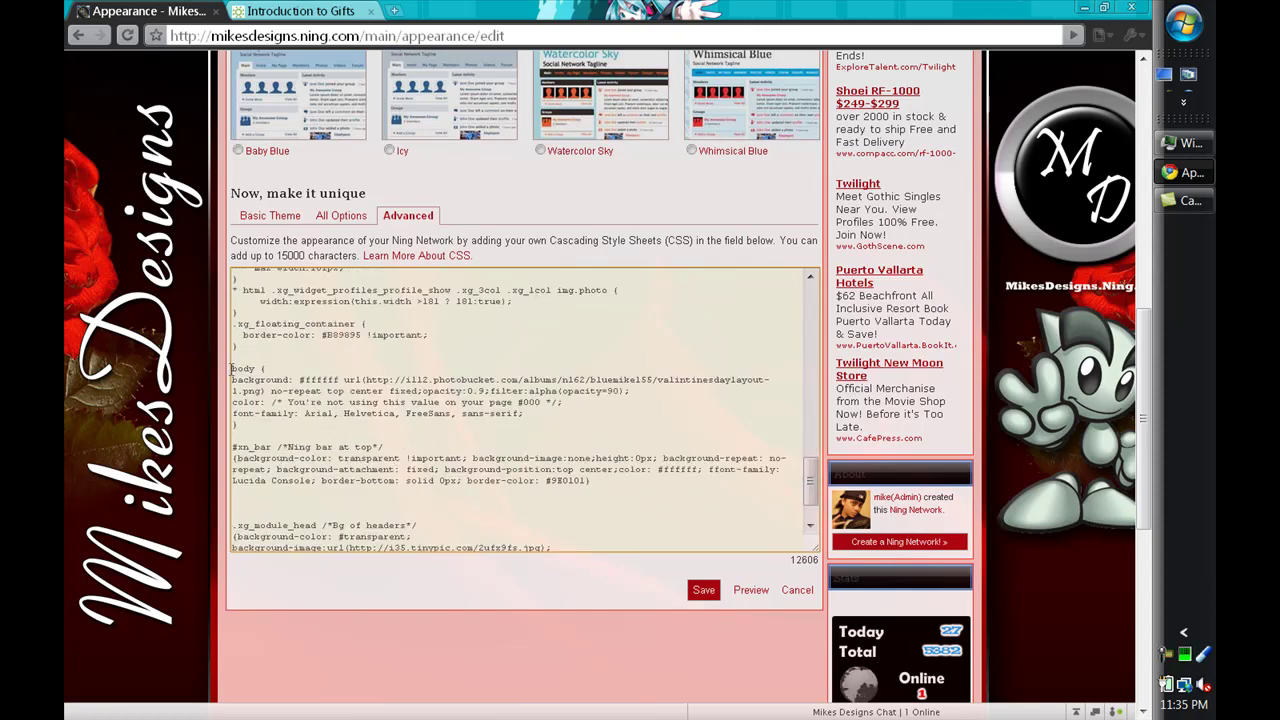
left_click_drag(232, 368, 238, 424)
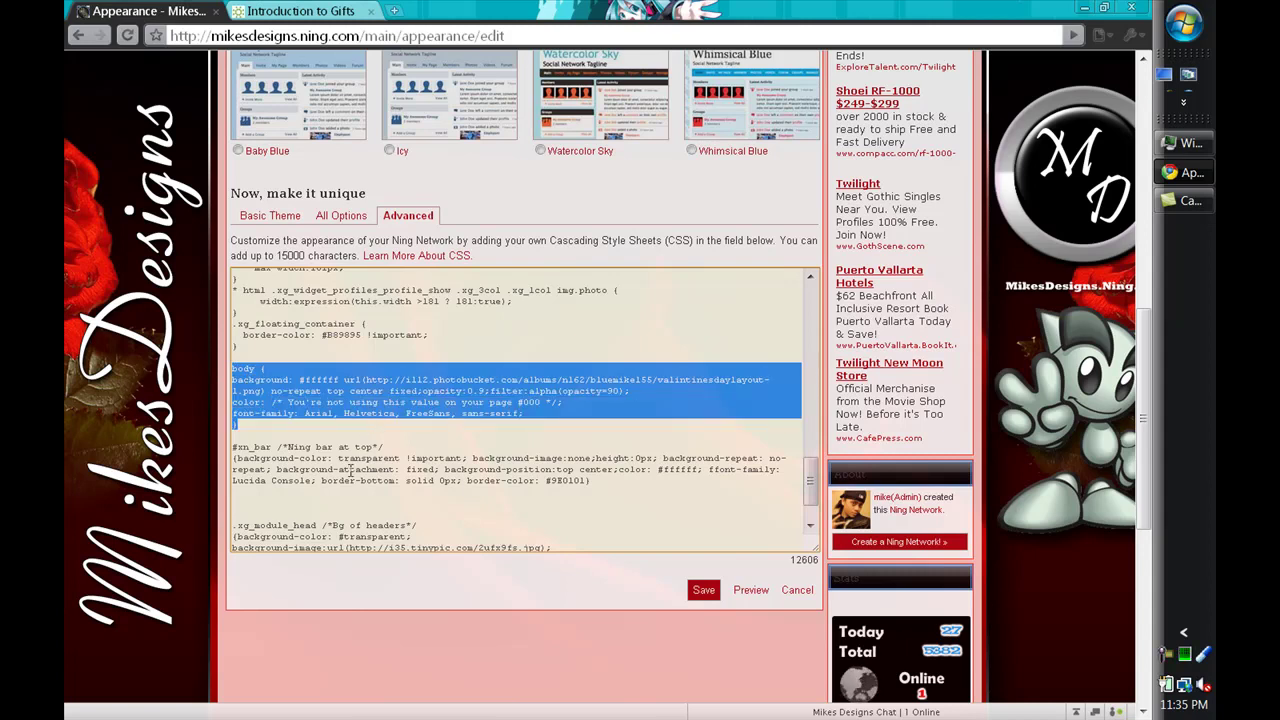
left_click(388, 378)
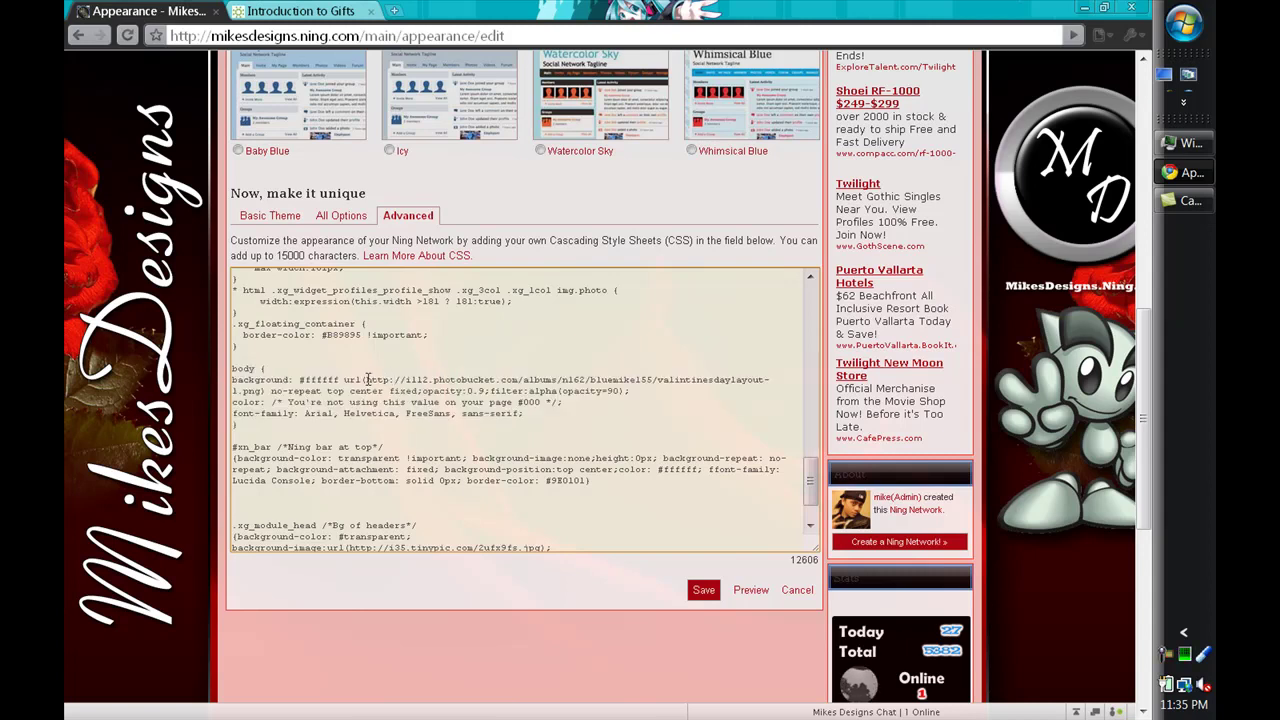
left_click_drag(367, 380, 440, 402)
scroll(928, 455, "up", 3)
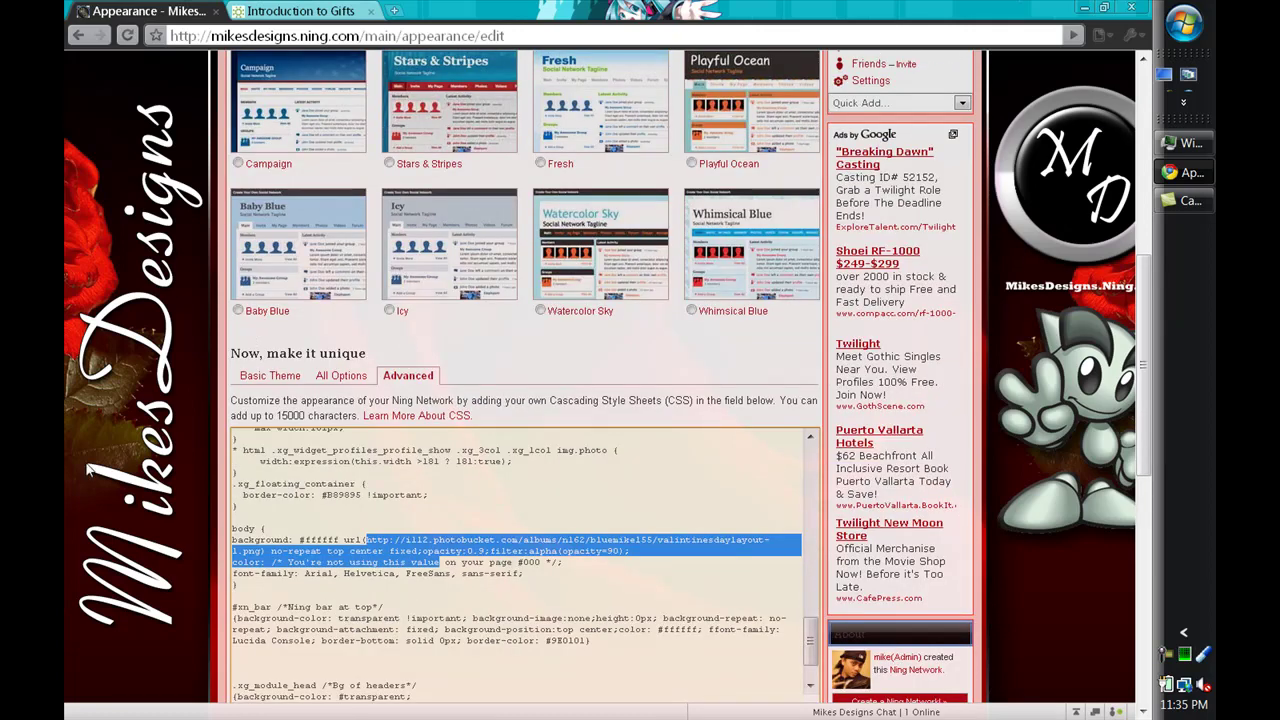
left_click(355, 478)
Examine the #xn_bar rule in the custom CSS and compare it with the Ning bar above the page's banner
scroll(355, 478, "down", 3)
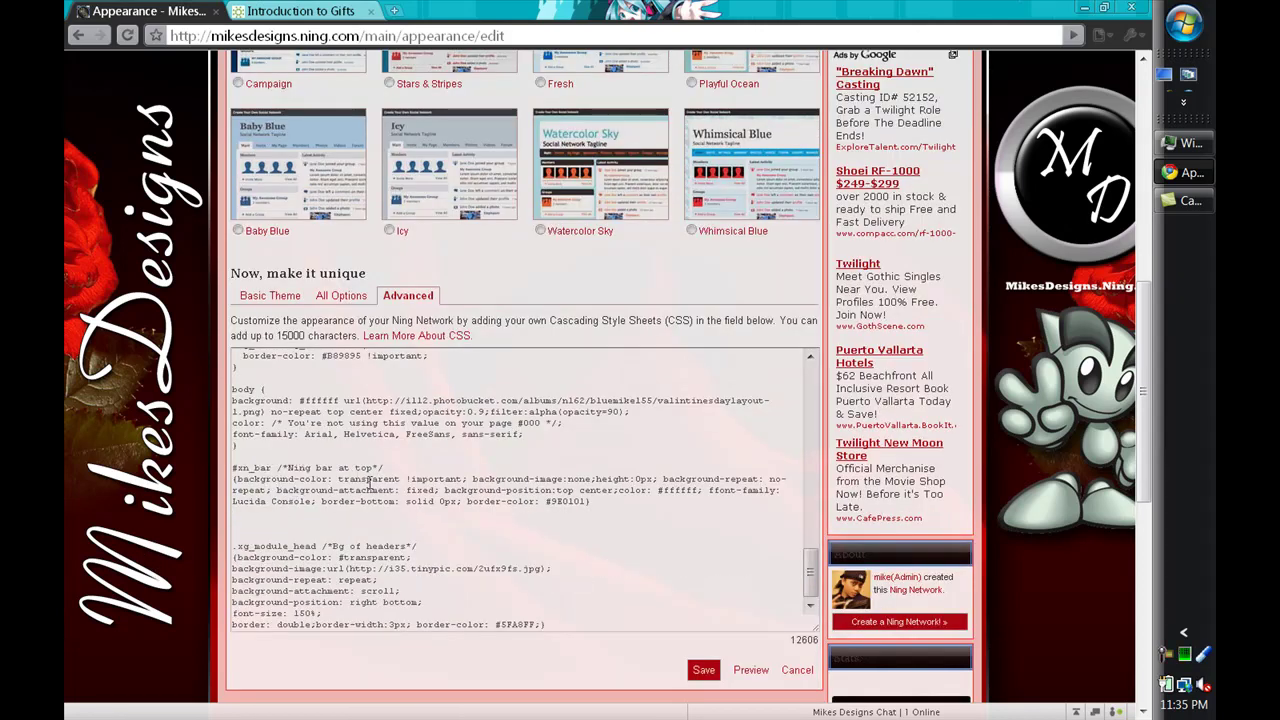
left_click_drag(366, 490, 380, 491)
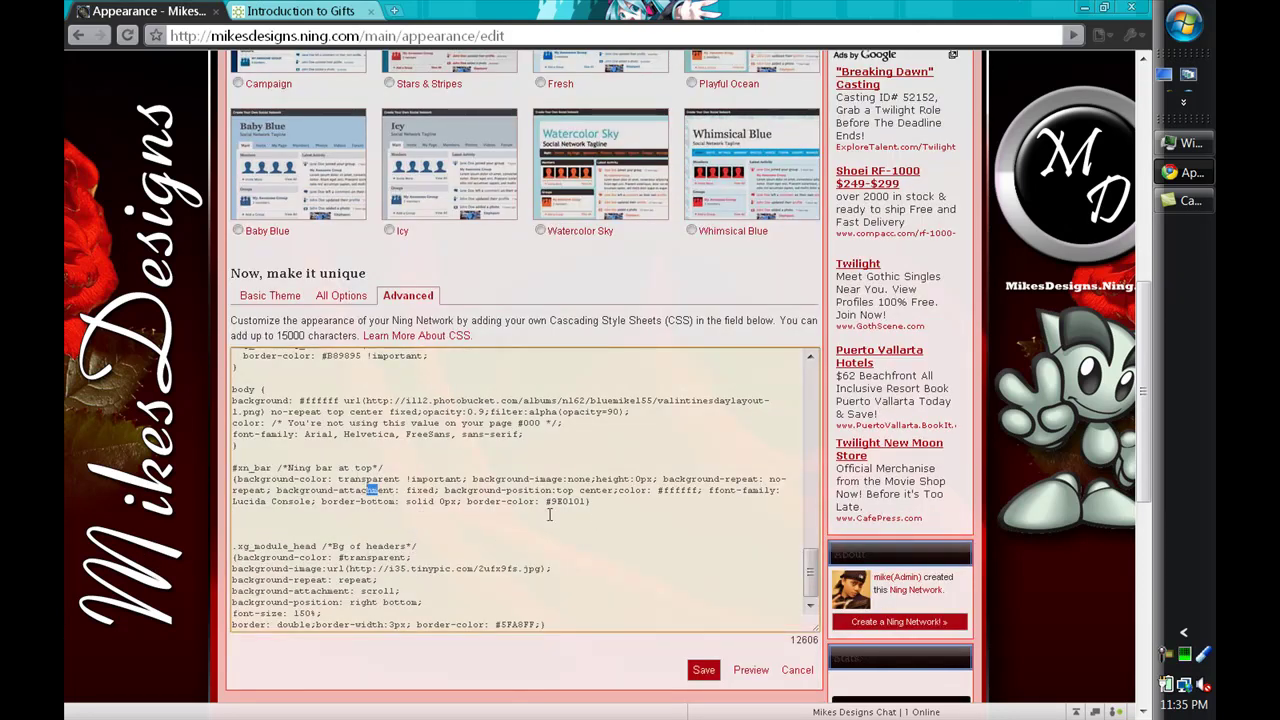
scroll(549, 515, "up", 5)
scroll(186, 94, "up", 10)
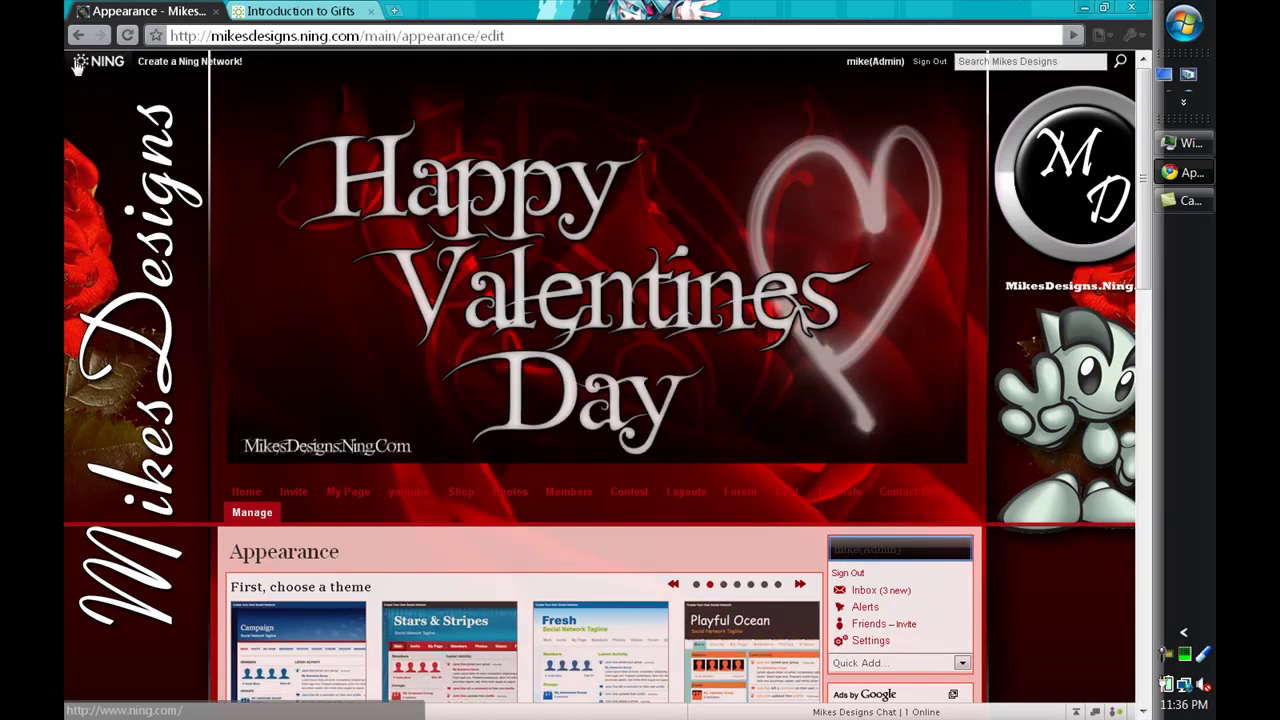
right_click(588, 54)
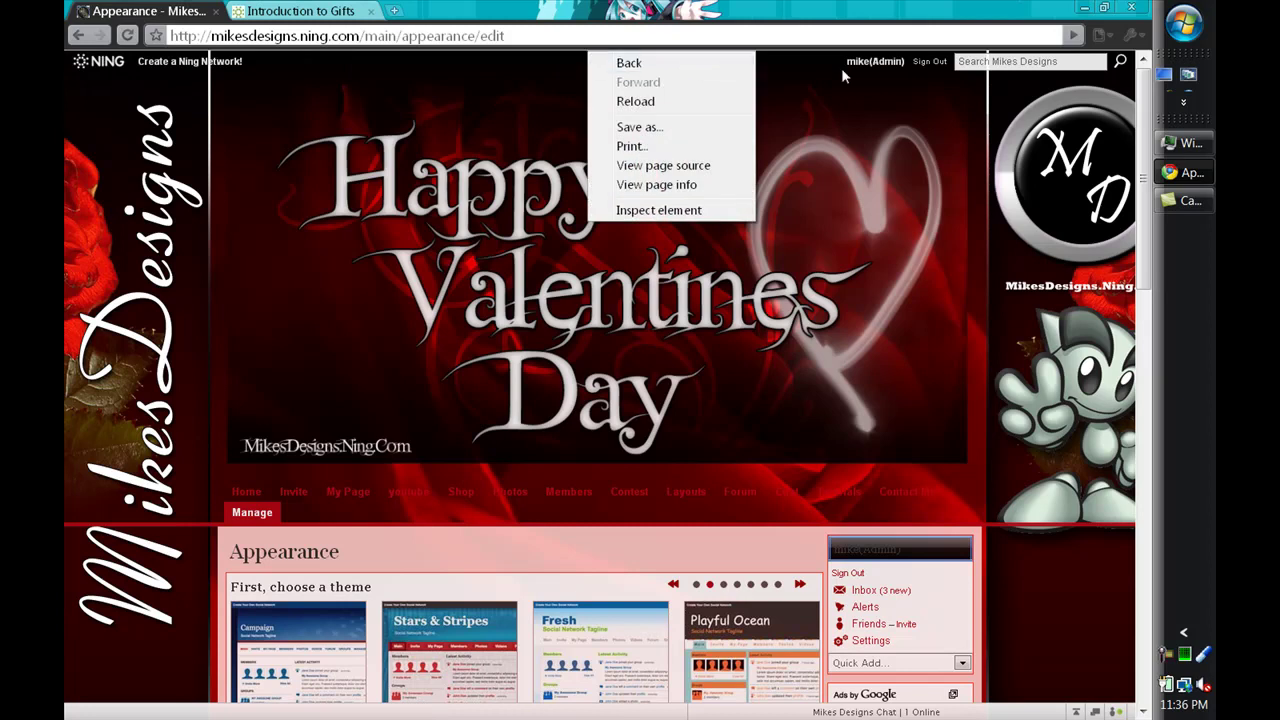
left_click(1134, 128)
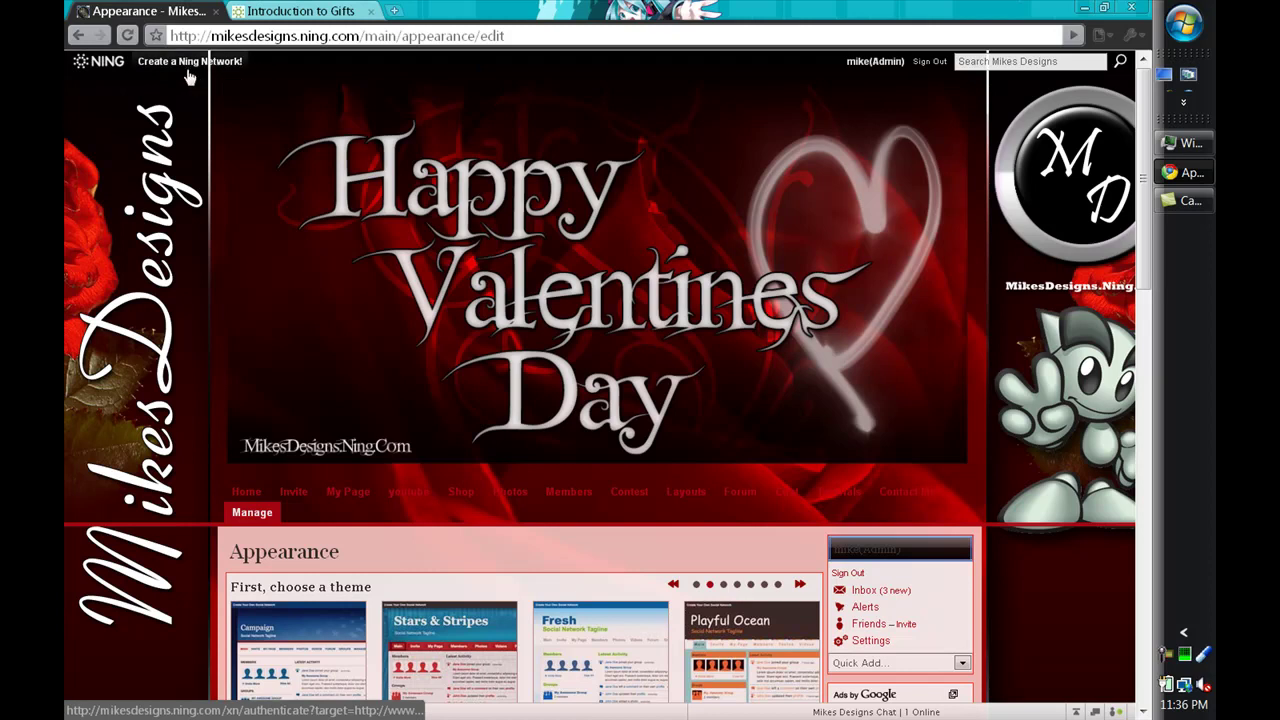
left_click(1012, 60)
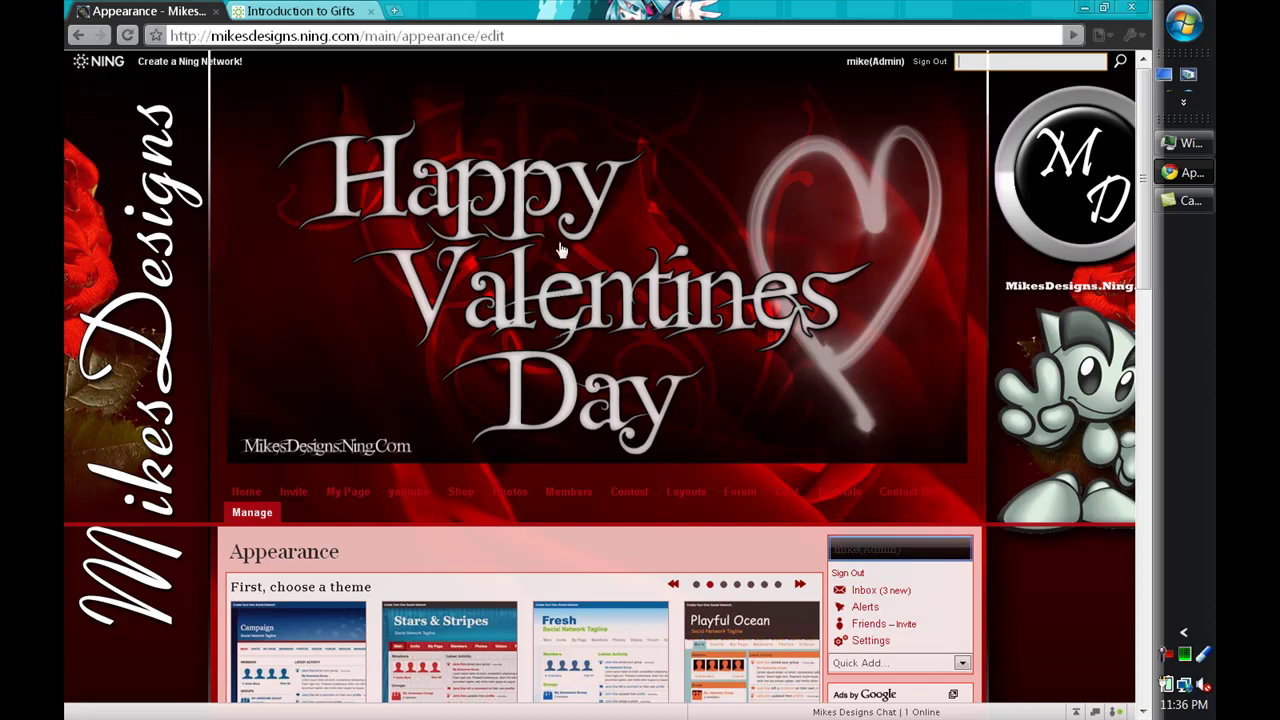
scroll(406, 514, "down", 3)
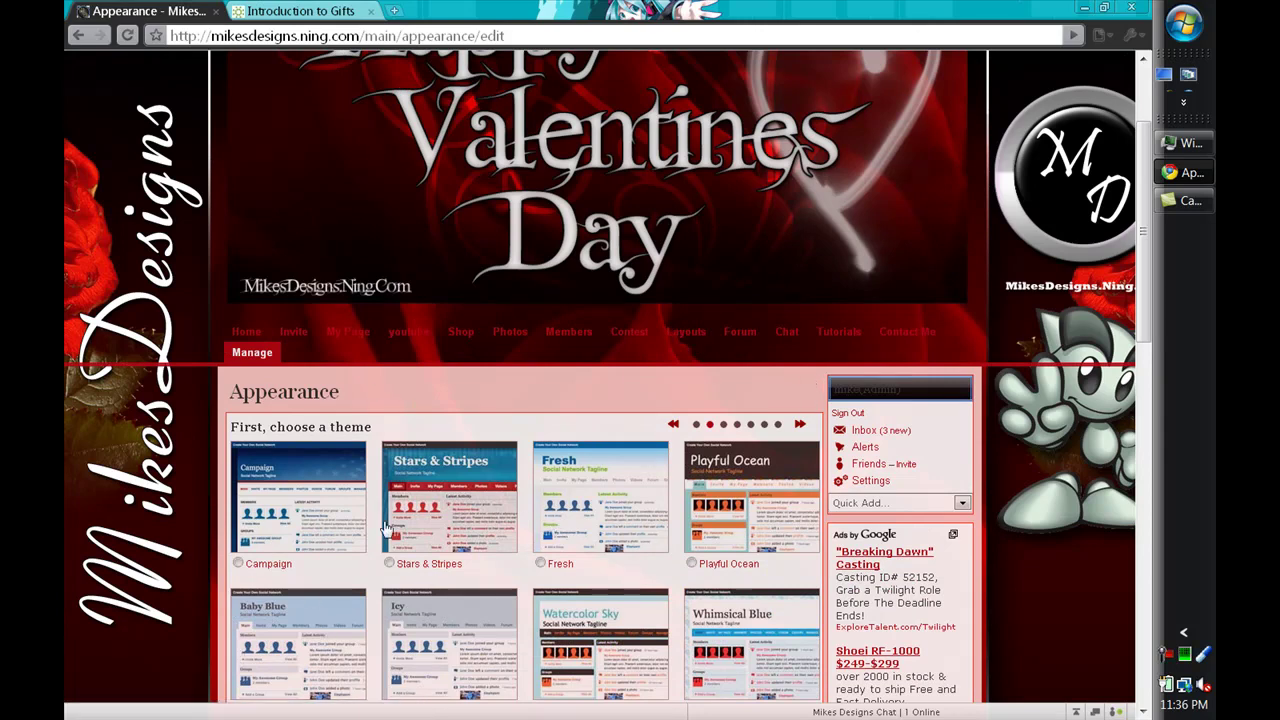
scroll(196, 604, "down", 8)
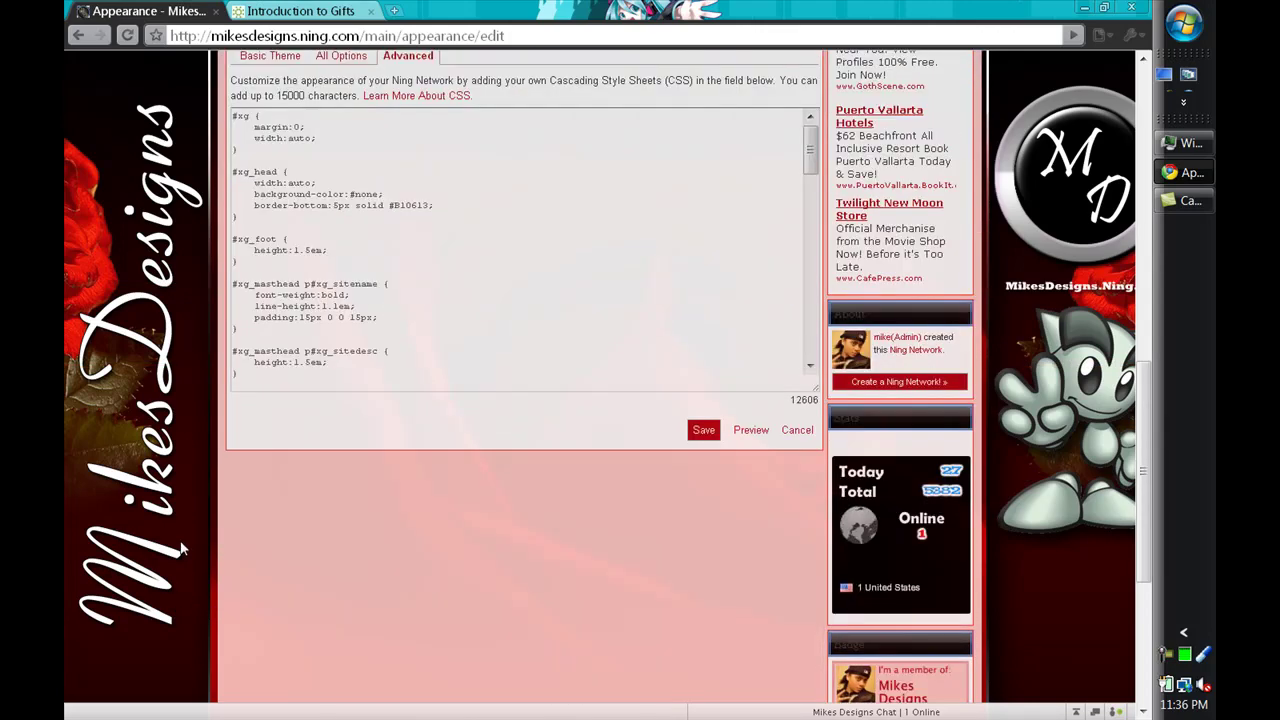
scroll(316, 503, "up", 3)
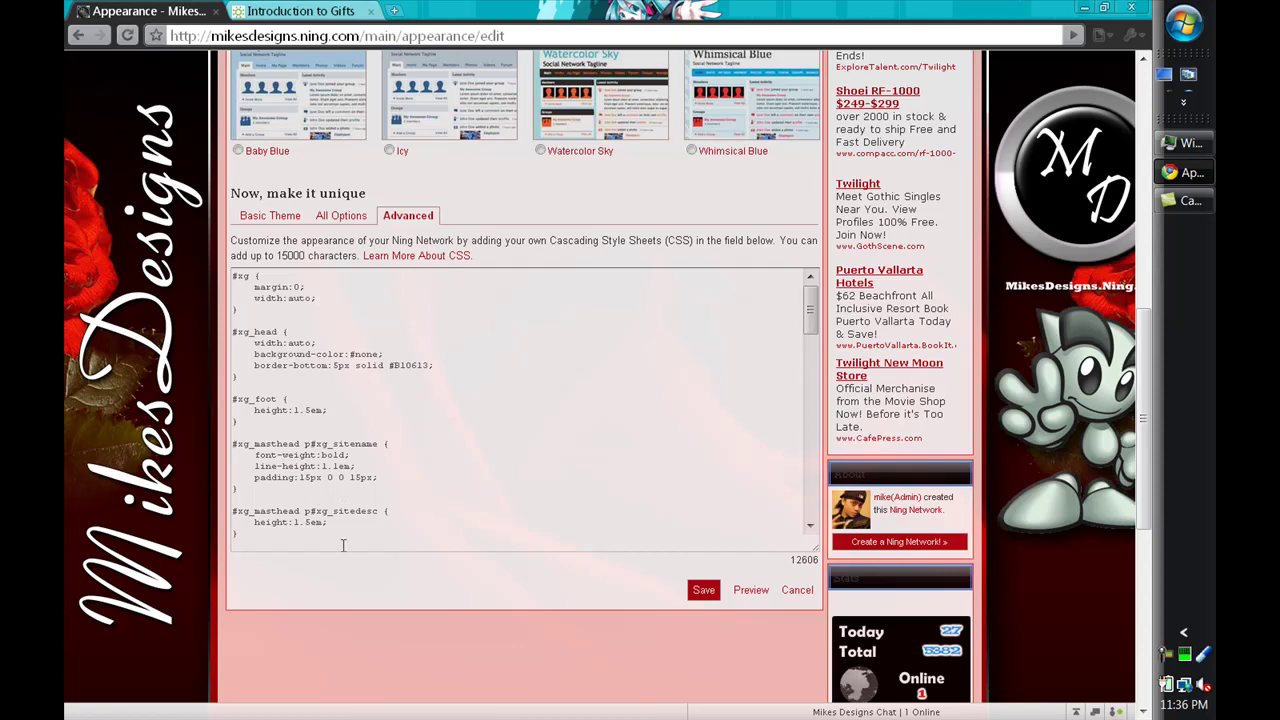
scroll(344, 545, "up", 1)
scroll(344, 545, "down", 1)
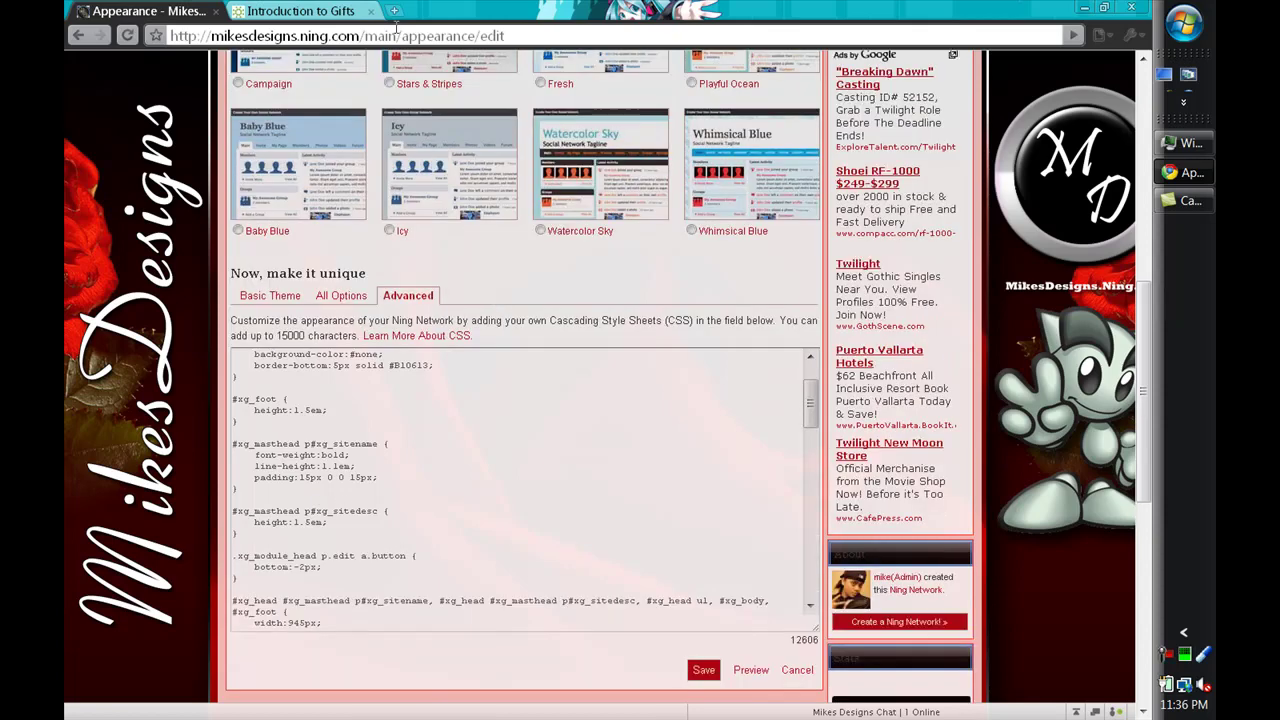
left_click(320, 9)
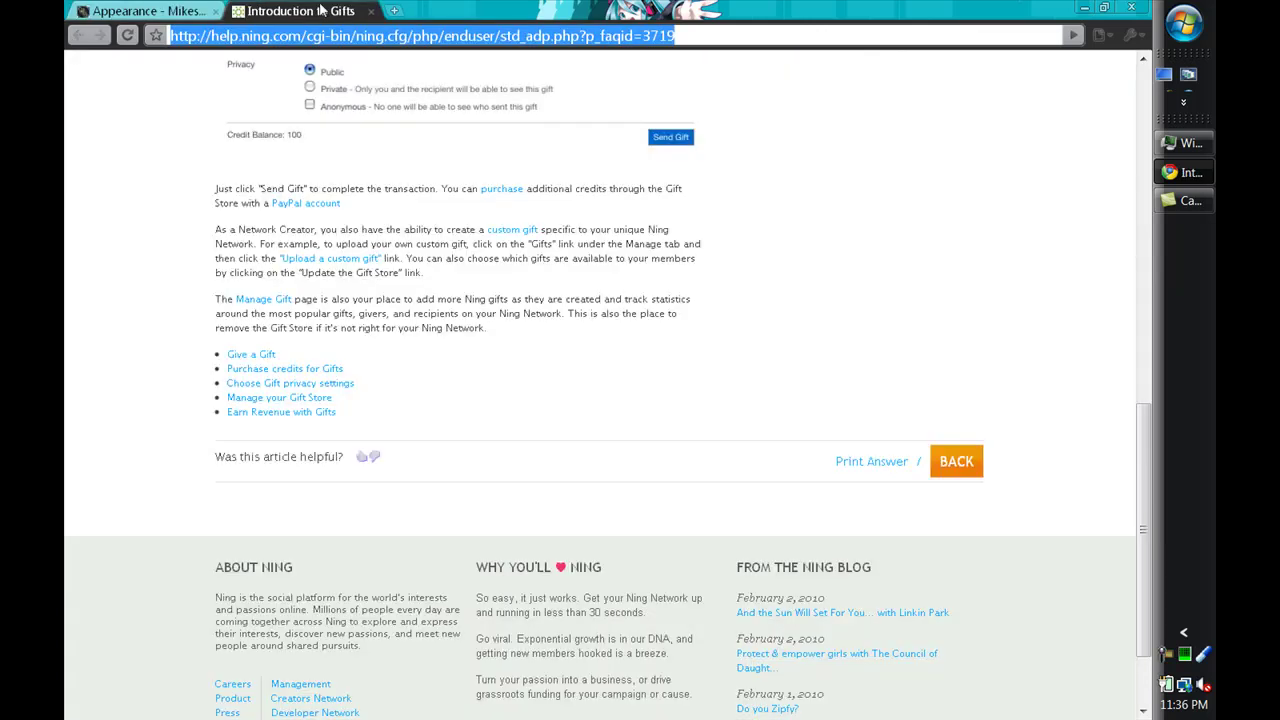
key("ctrl+Tab")
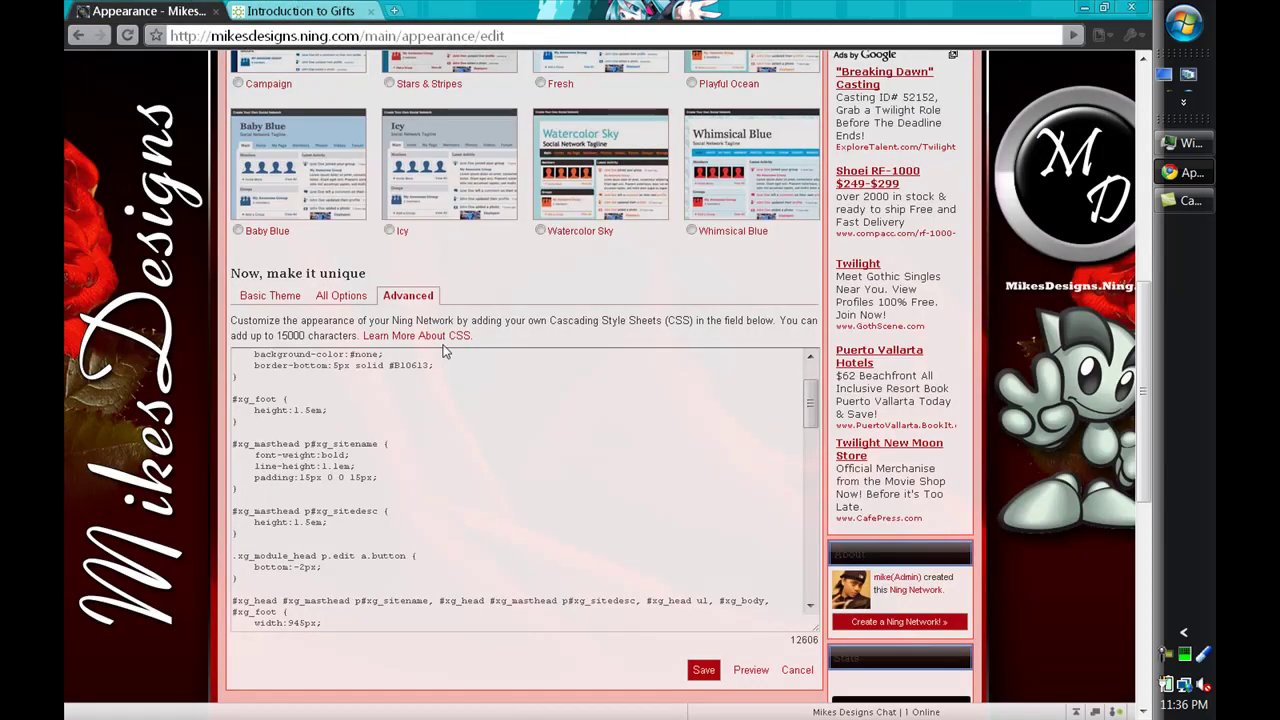
Find the .xg_module_head "Bg of headers" rule at the end of the custom CSS and highlight it
scroll(333, 476, "down", 5)
scroll(181, 585, "down", 3)
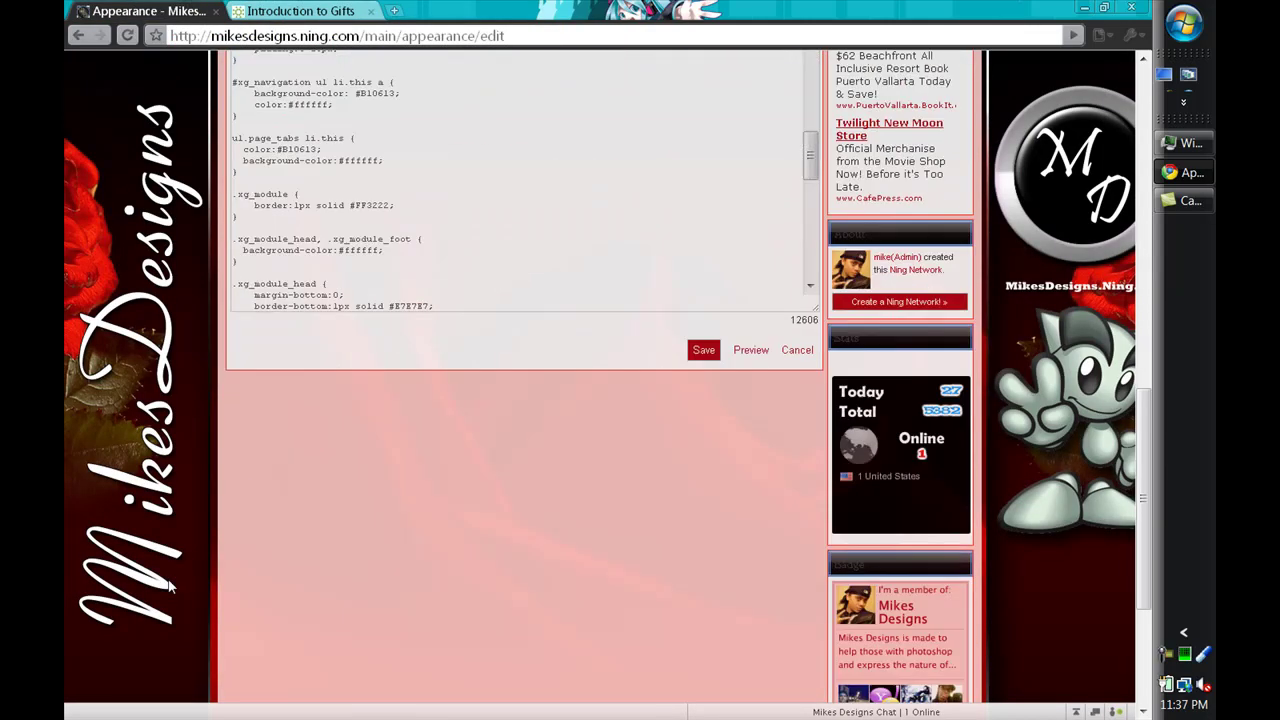
scroll(270, 398, "up", 5)
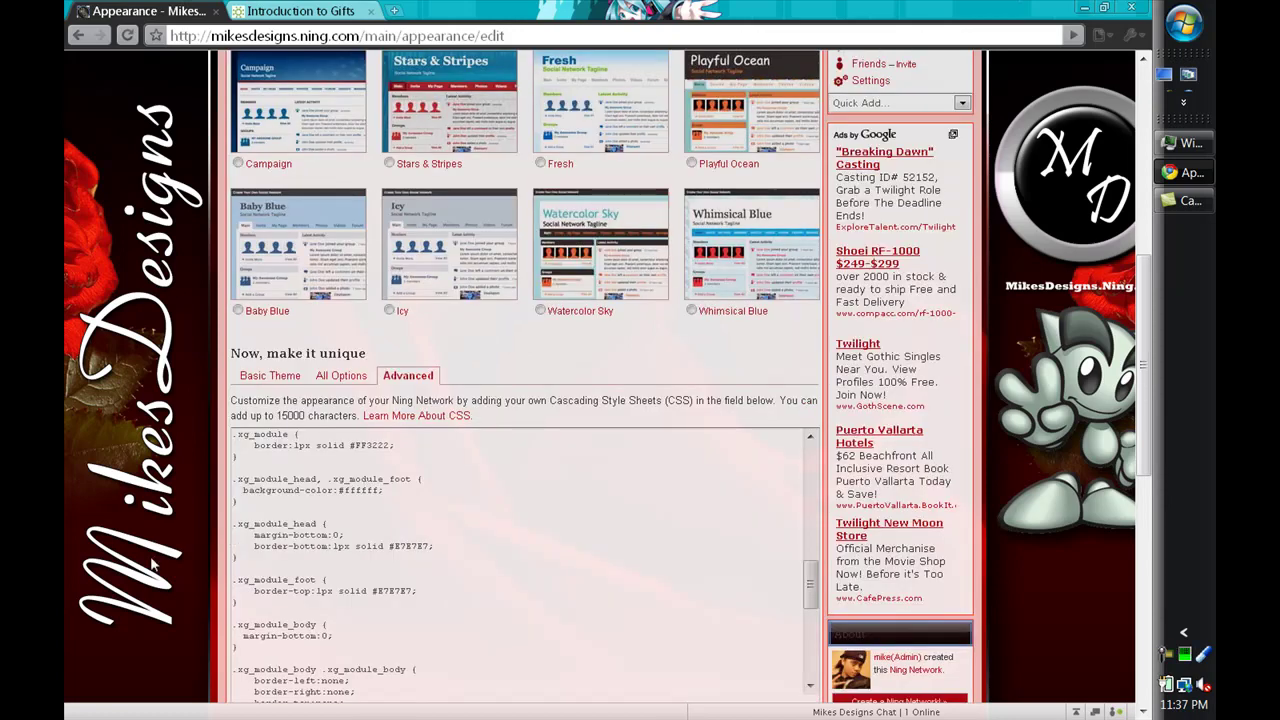
scroll(152, 565, "down", 3)
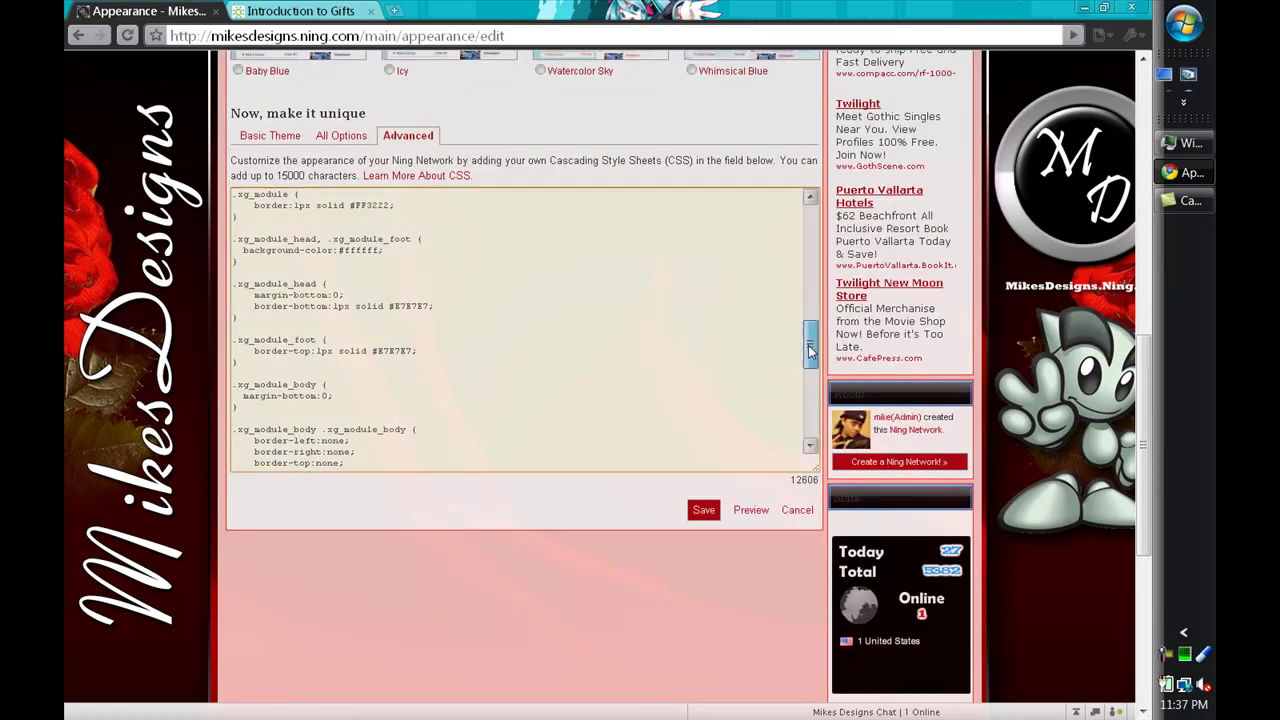
scroll(501, 446, "down", 5)
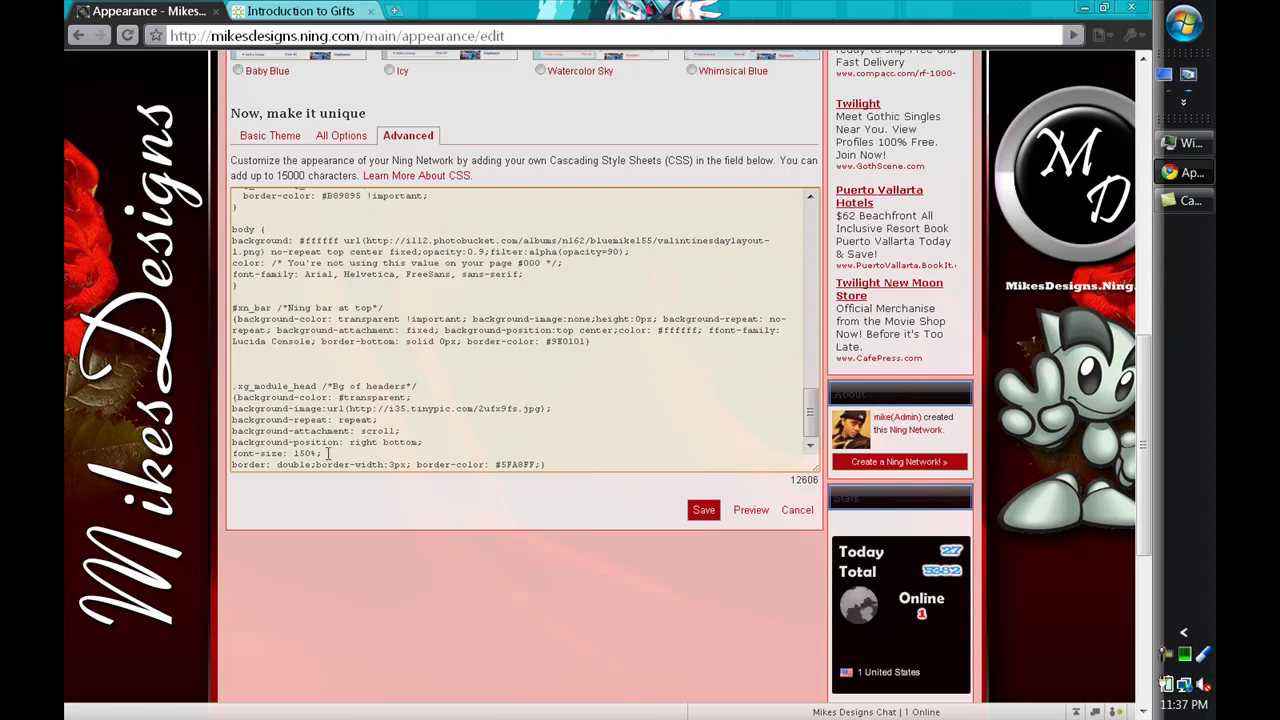
left_click_drag(237, 386, 512, 464)
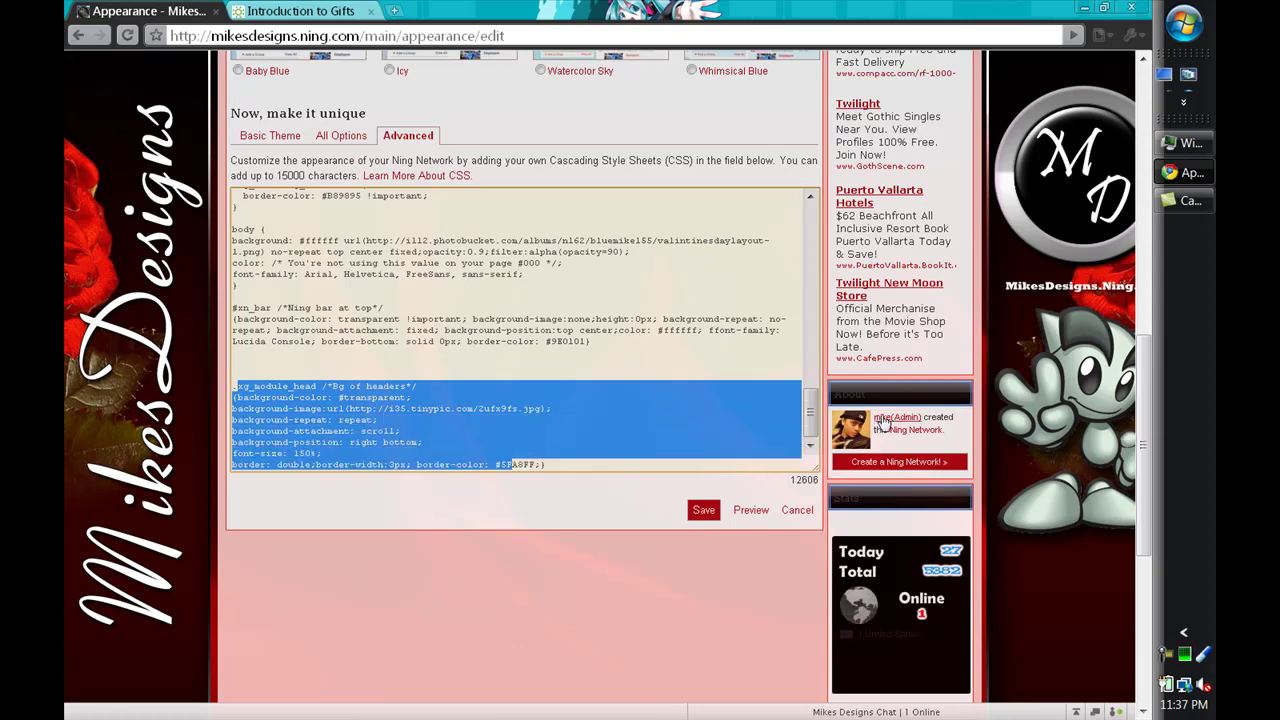
Highlight the About box's header title, and highlight the background image URL in the .xg_module_head rule
left_click_drag(835, 397, 909, 388)
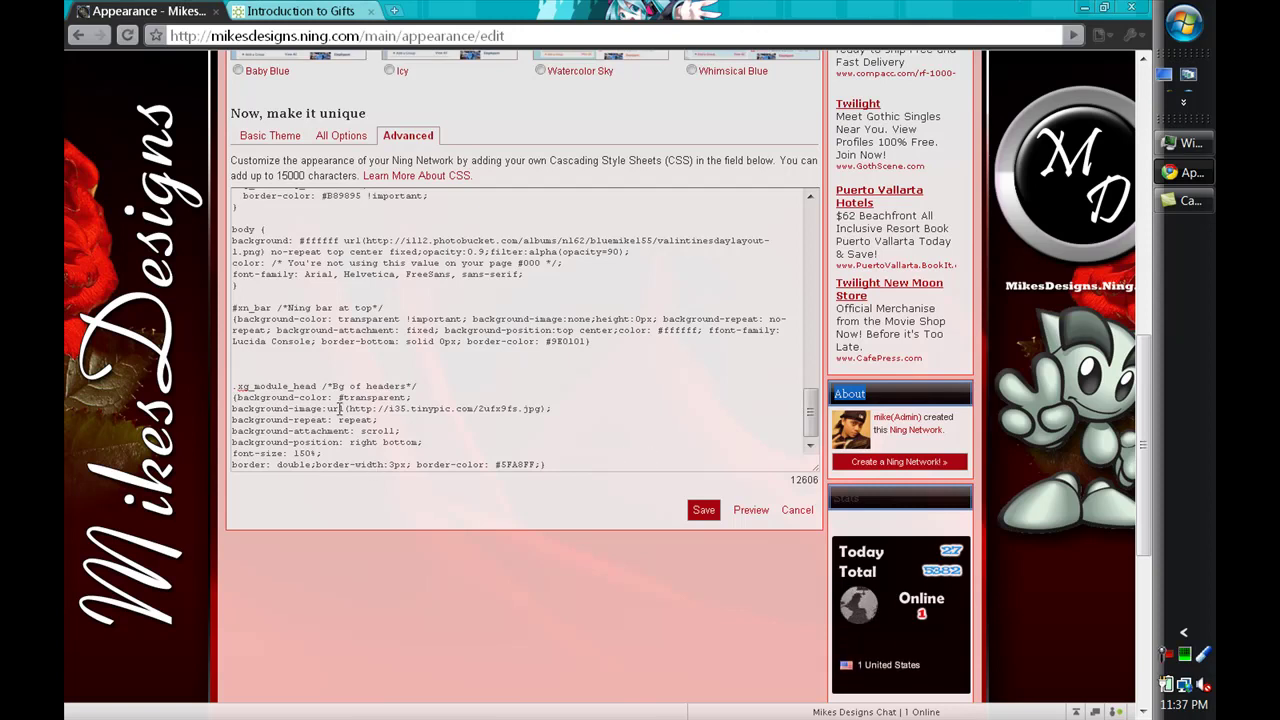
left_click_drag(350, 409, 522, 412)
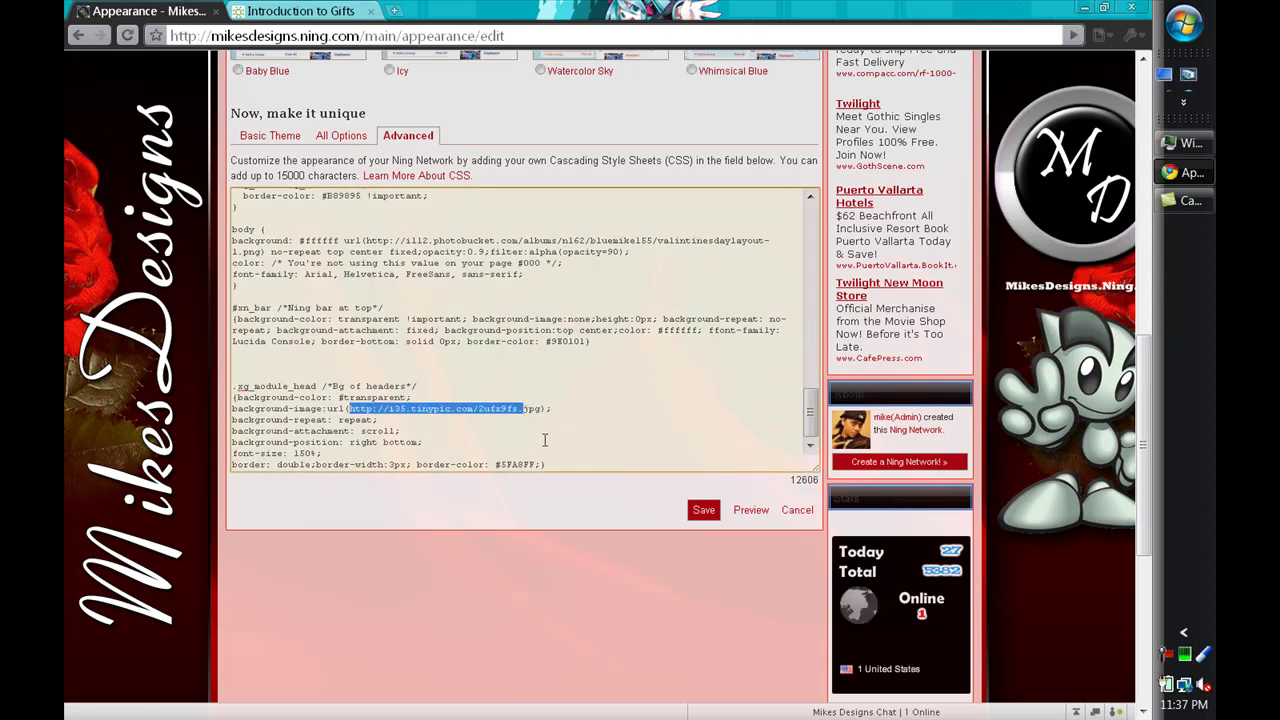
left_click(400, 449)
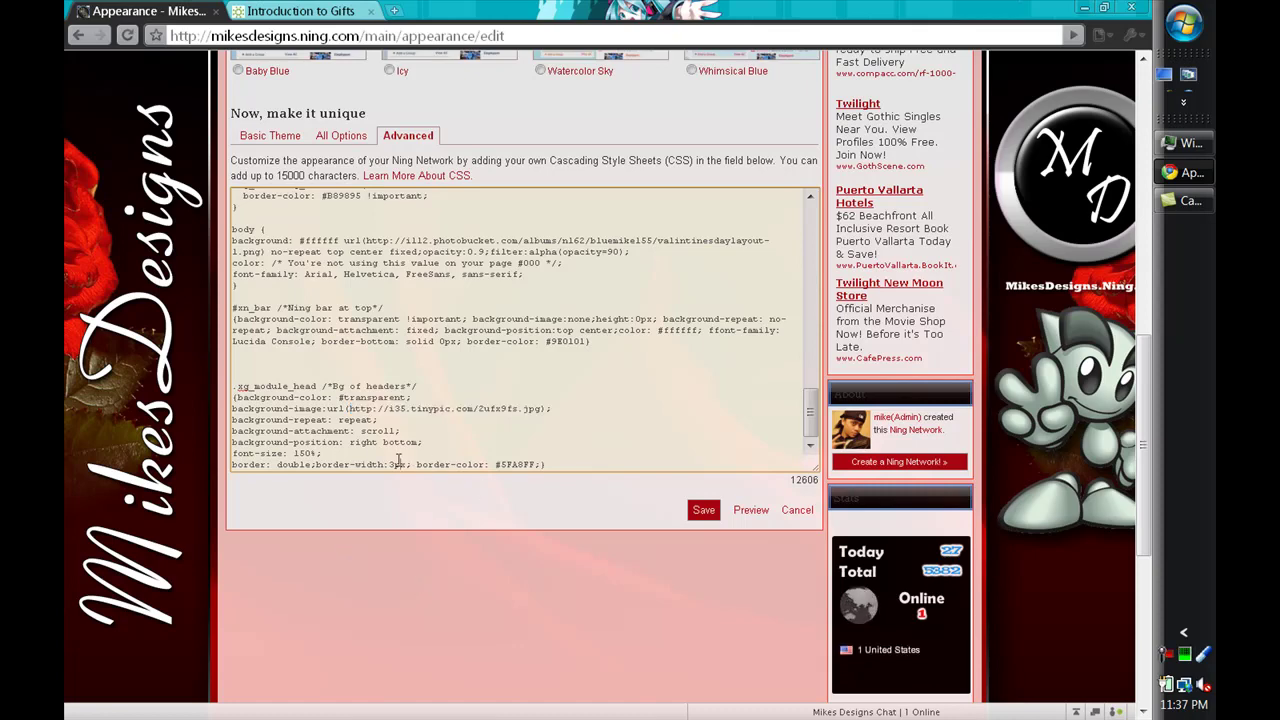
Review the custom CSS from the header background rule back up to the first #xg rule and the theme choices
scroll(340, 432, "up", 3)
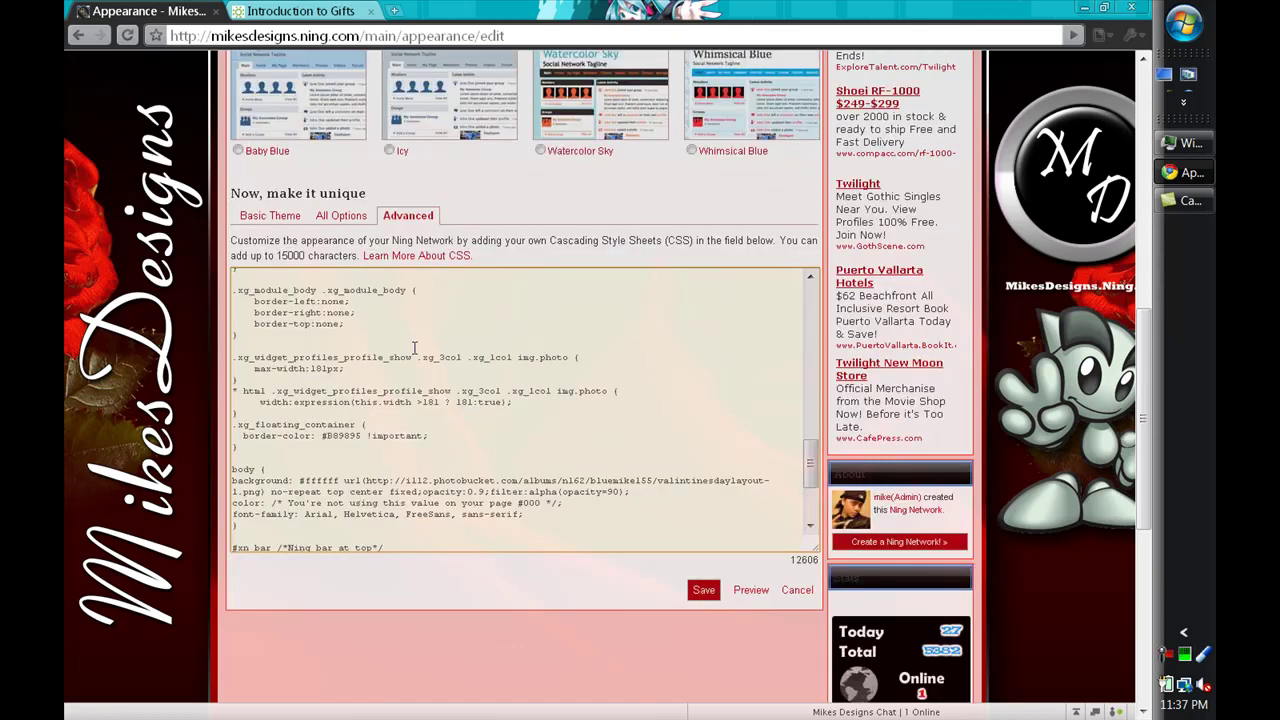
scroll(460, 390, "up", 5)
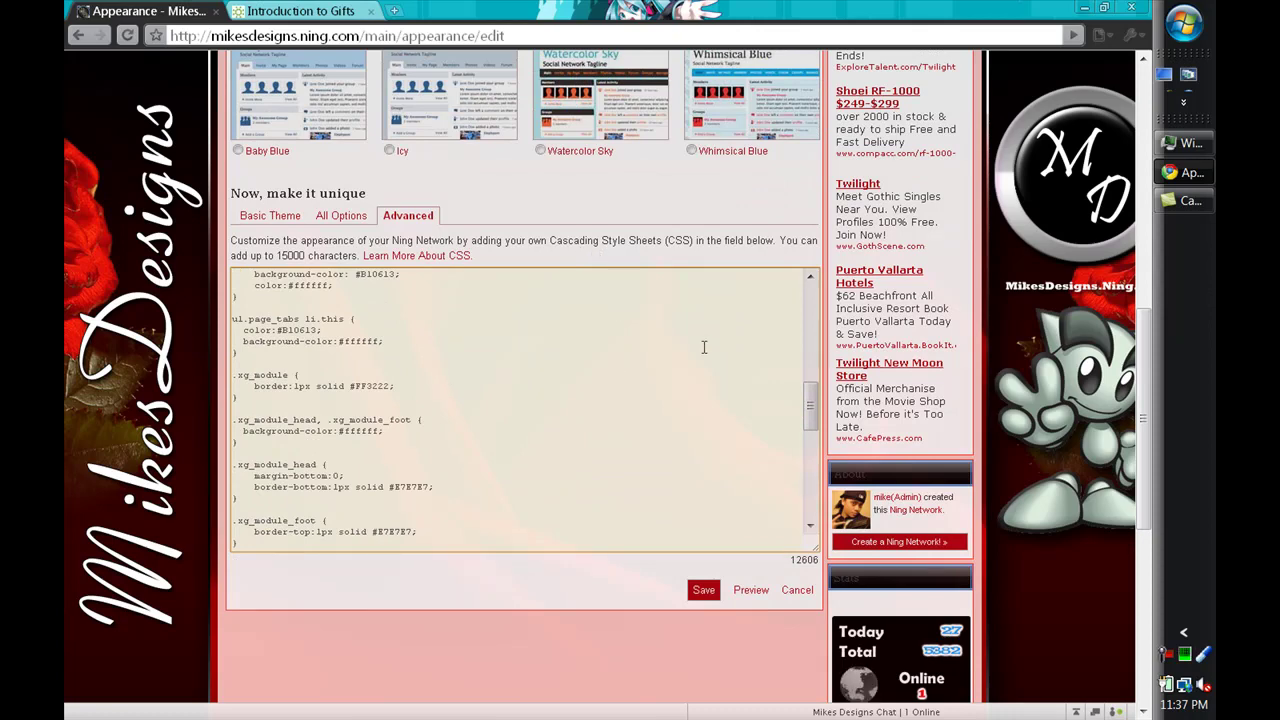
scroll(493, 442, "up", 3)
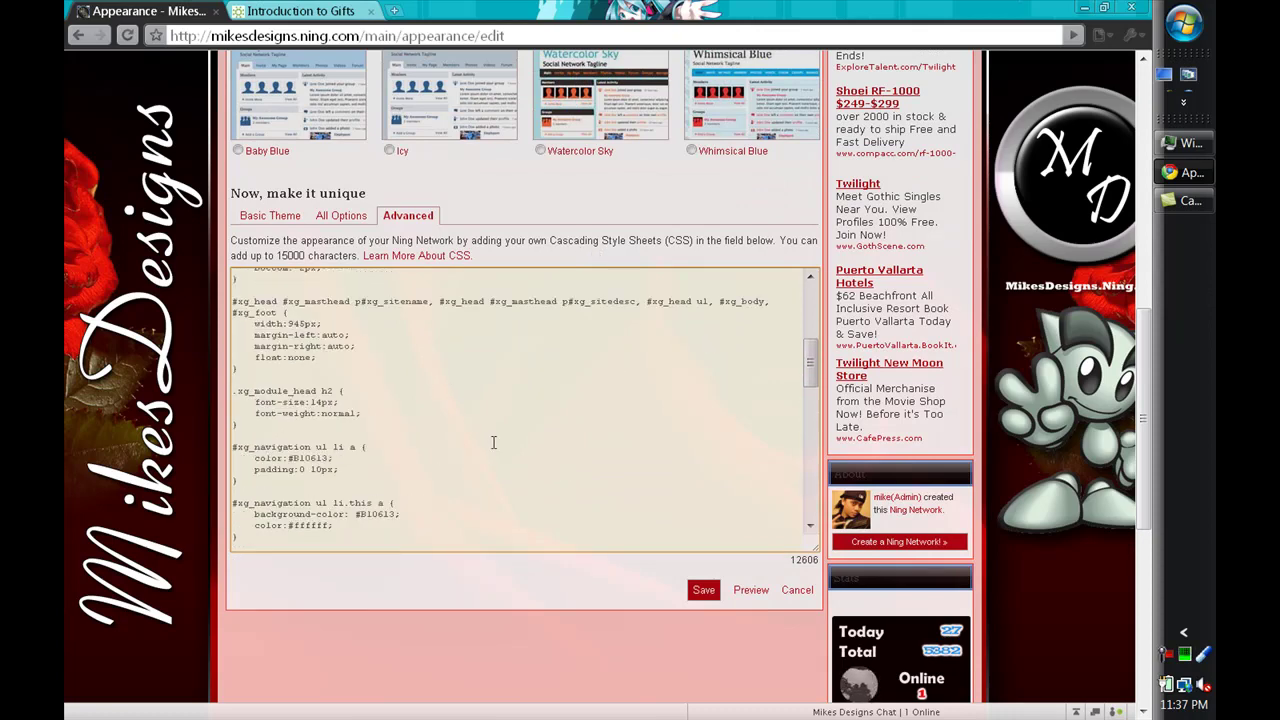
scroll(493, 442, "up", 3)
scroll(424, 439, "up", 1)
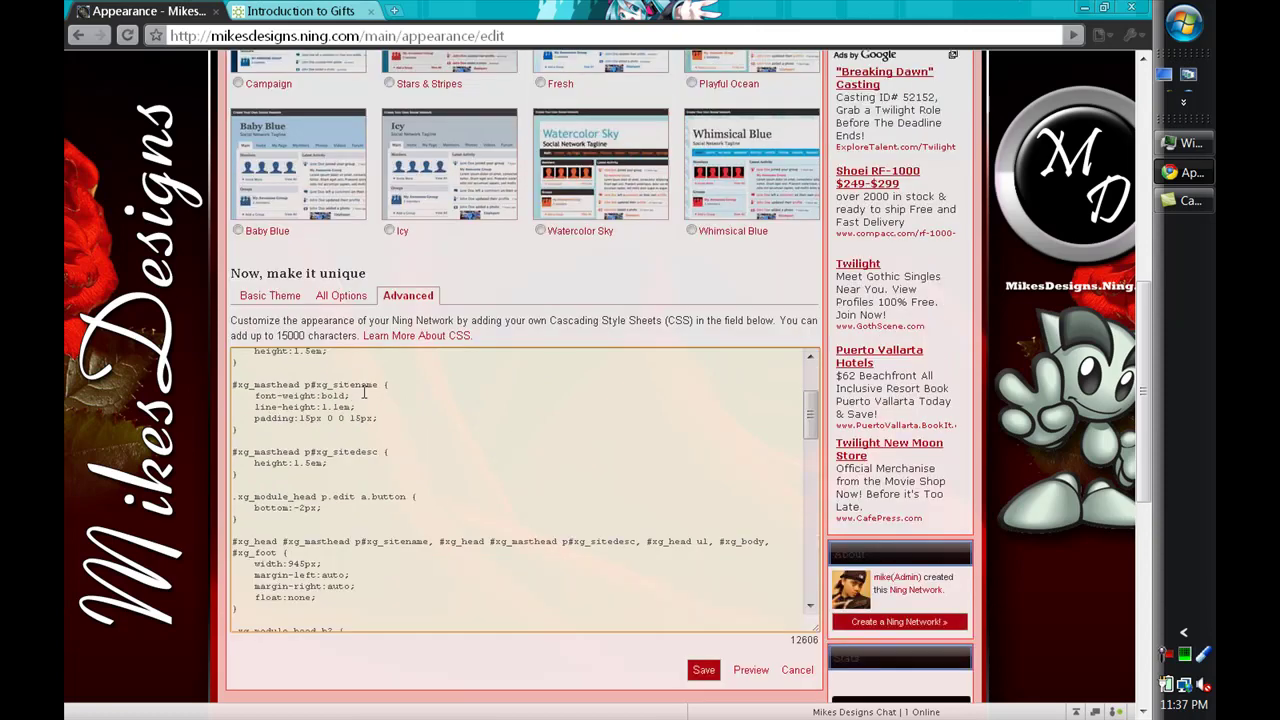
scroll(363, 393, "up", 4)
scroll(448, 492, "up", 3)
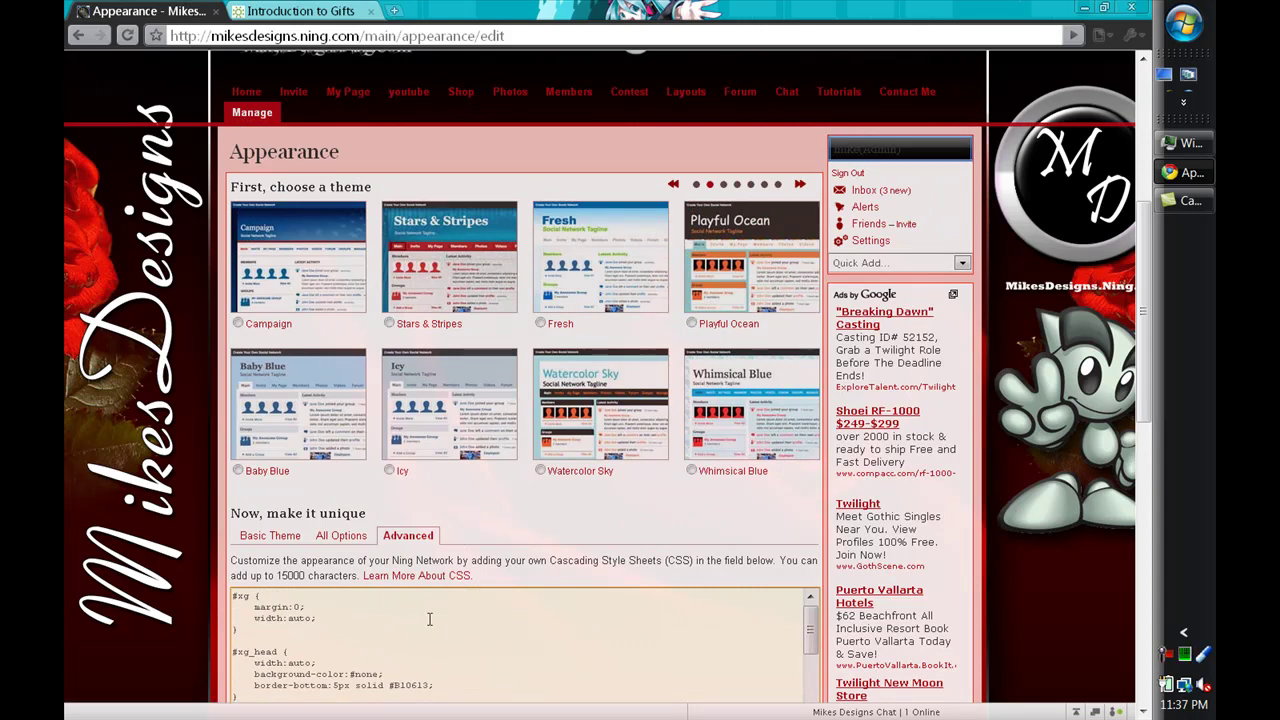
Open layouts.ning.com in a new browser tab and look through its main page
left_click(395, 11)
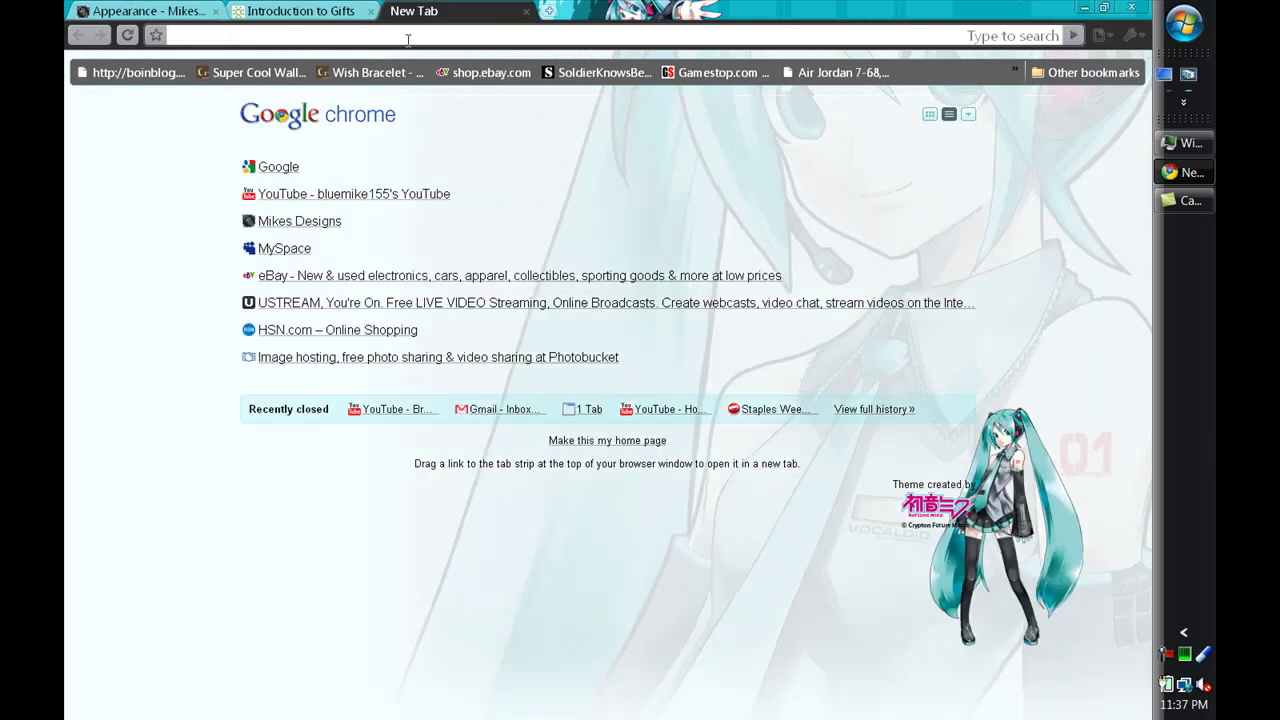
type("layouts.ning.com/")
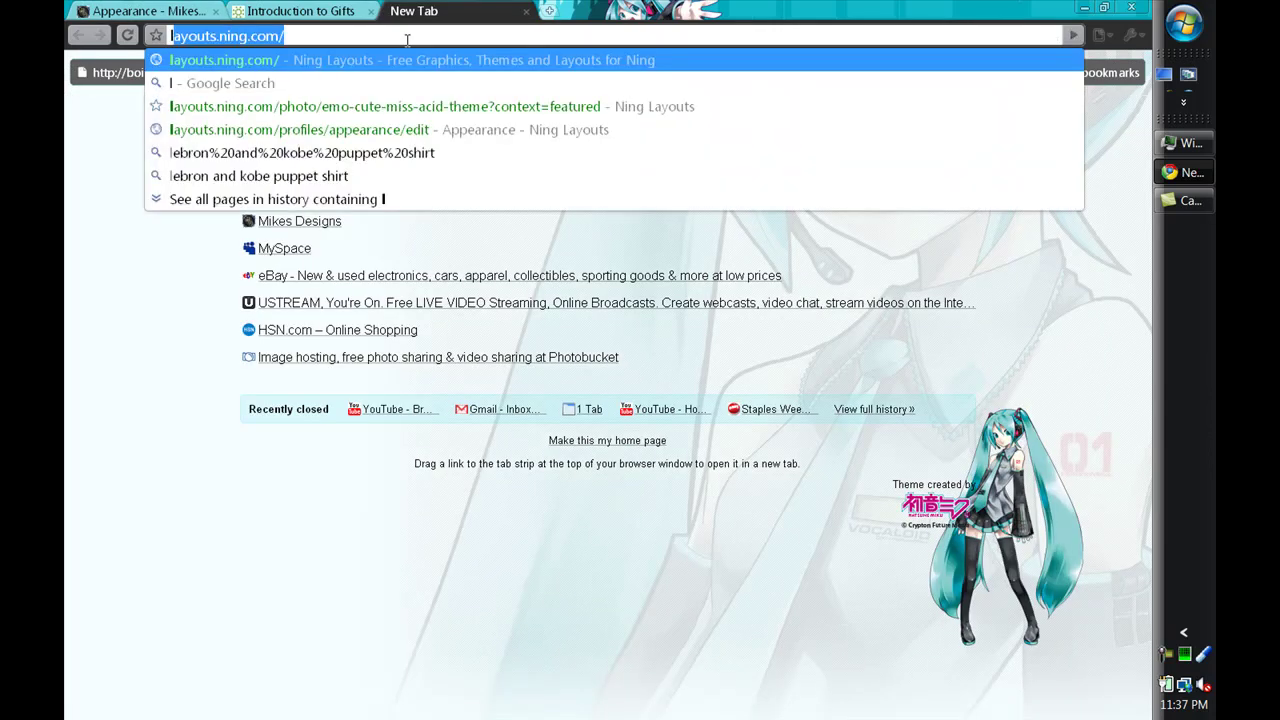
key("Return")
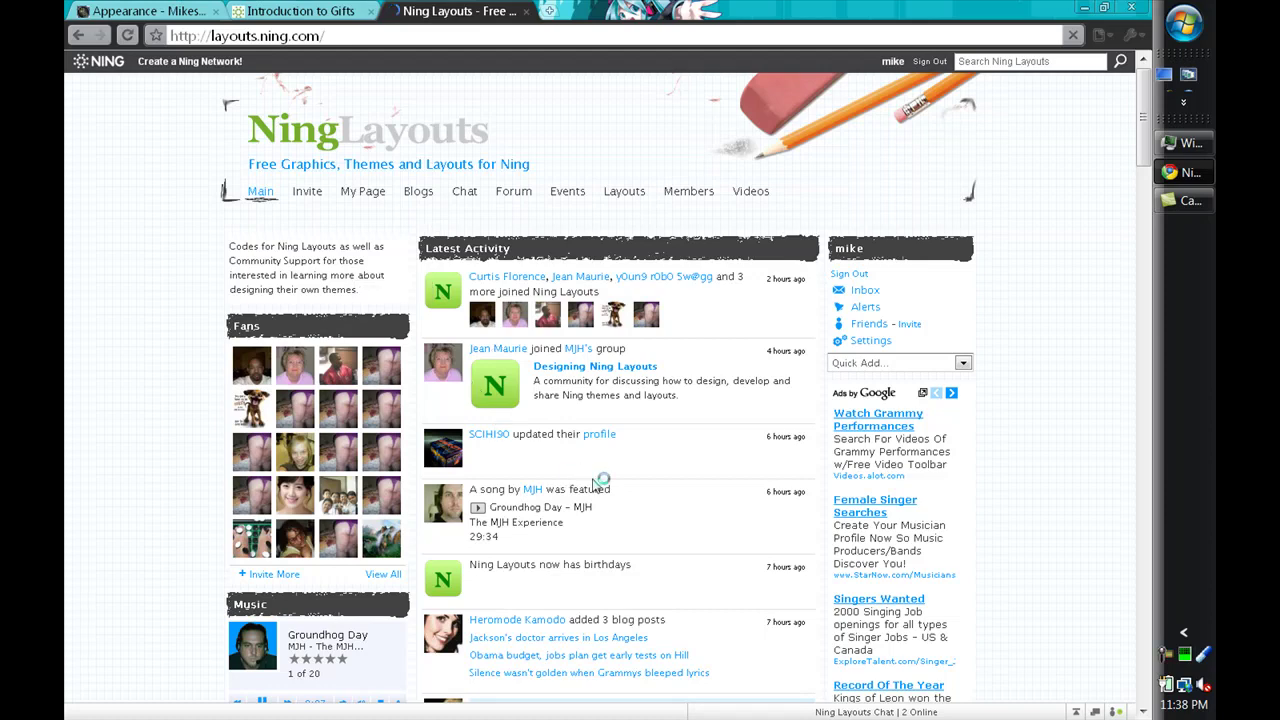
scroll(558, 557, "down", 3)
scroll(640, 580, "down", 2)
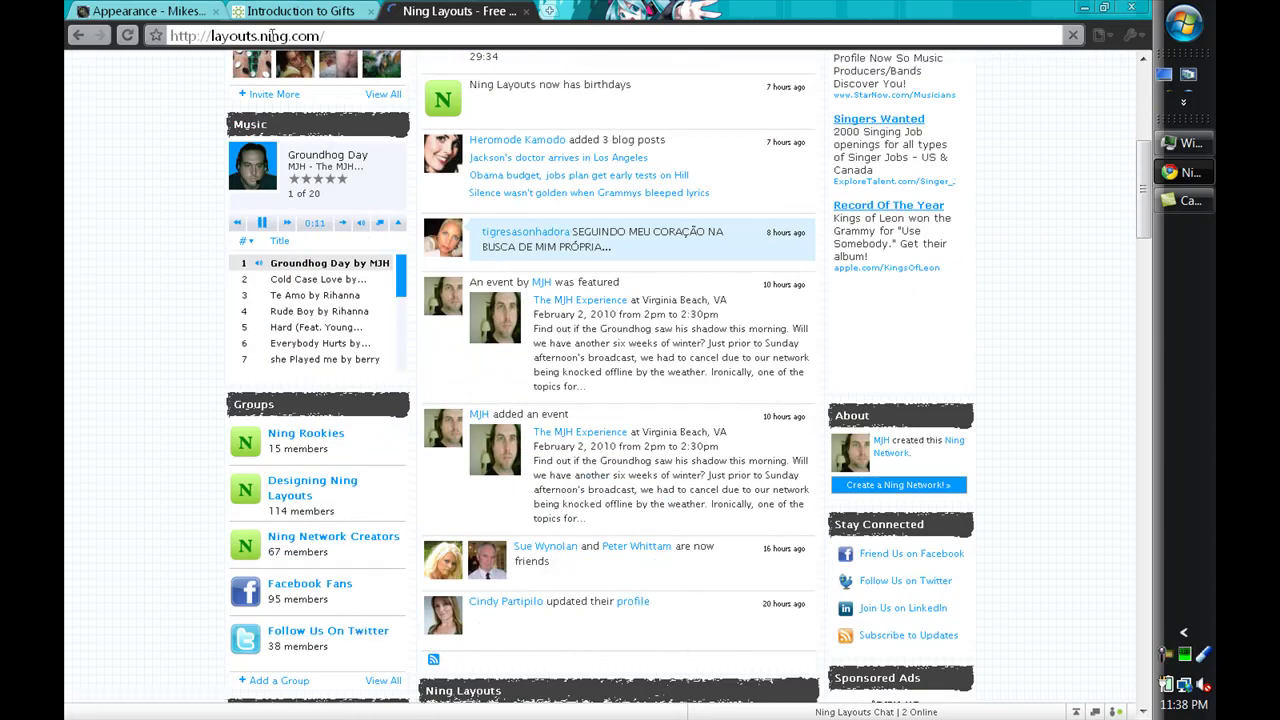
Return to the Mikes Designs network and open Update Information from its Manage page
left_click(258, 10)
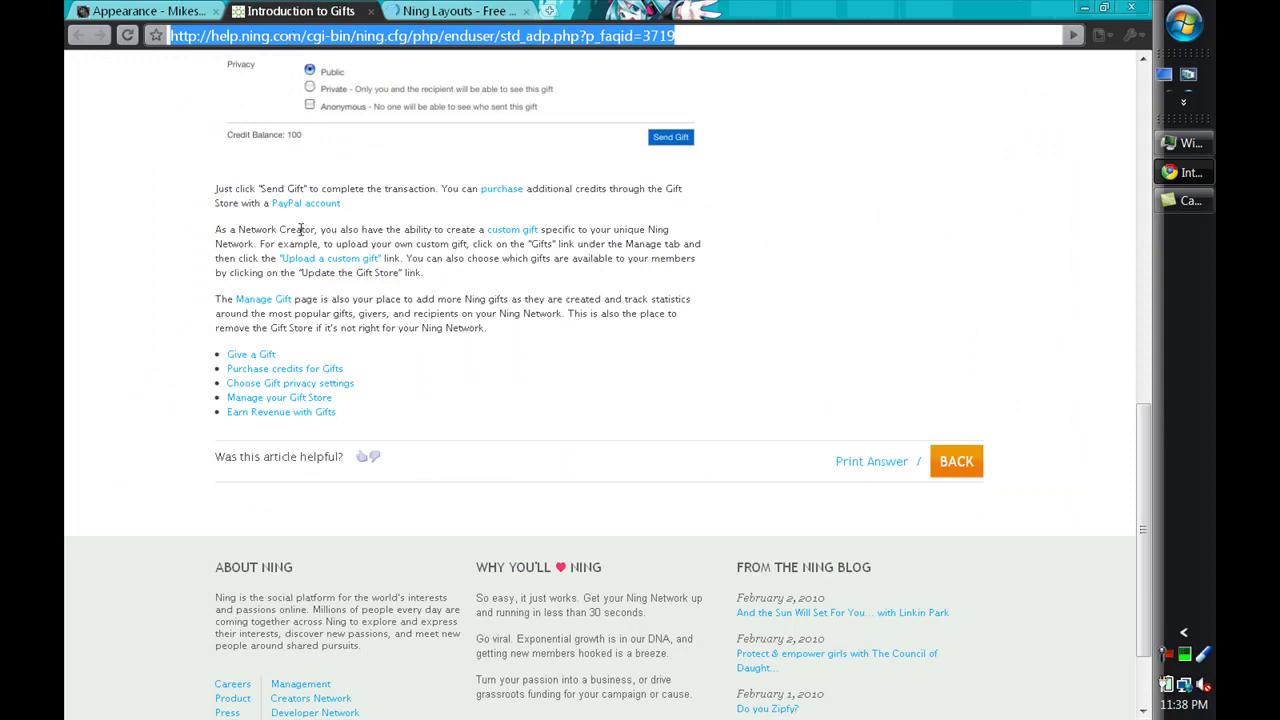
left_click(140, 11)
left_click(250, 114)
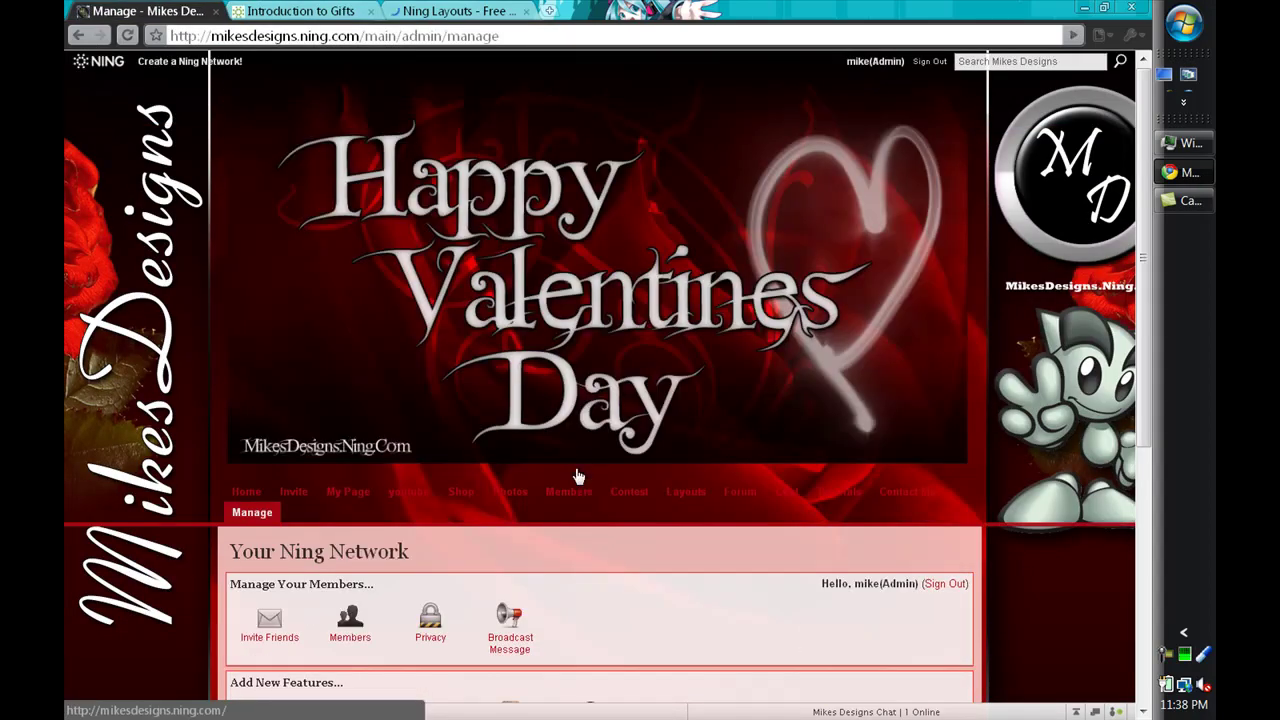
scroll(578, 470, "down", 4)
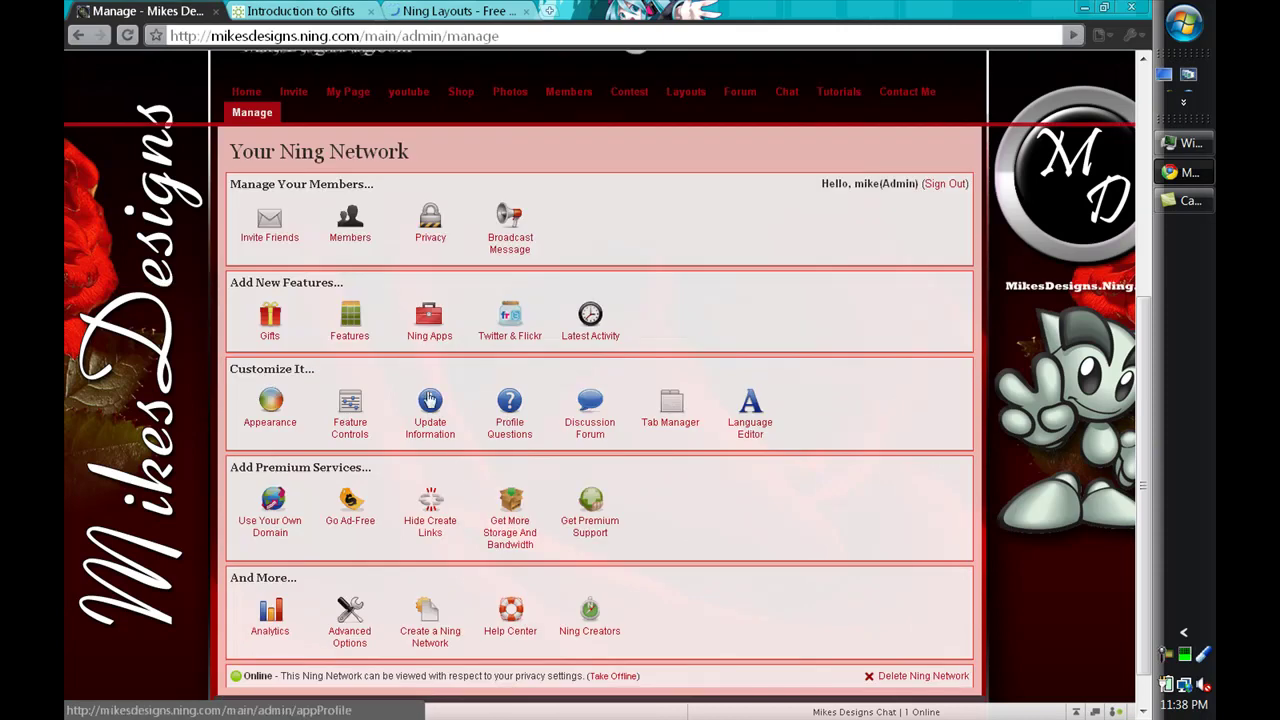
left_click(430, 400)
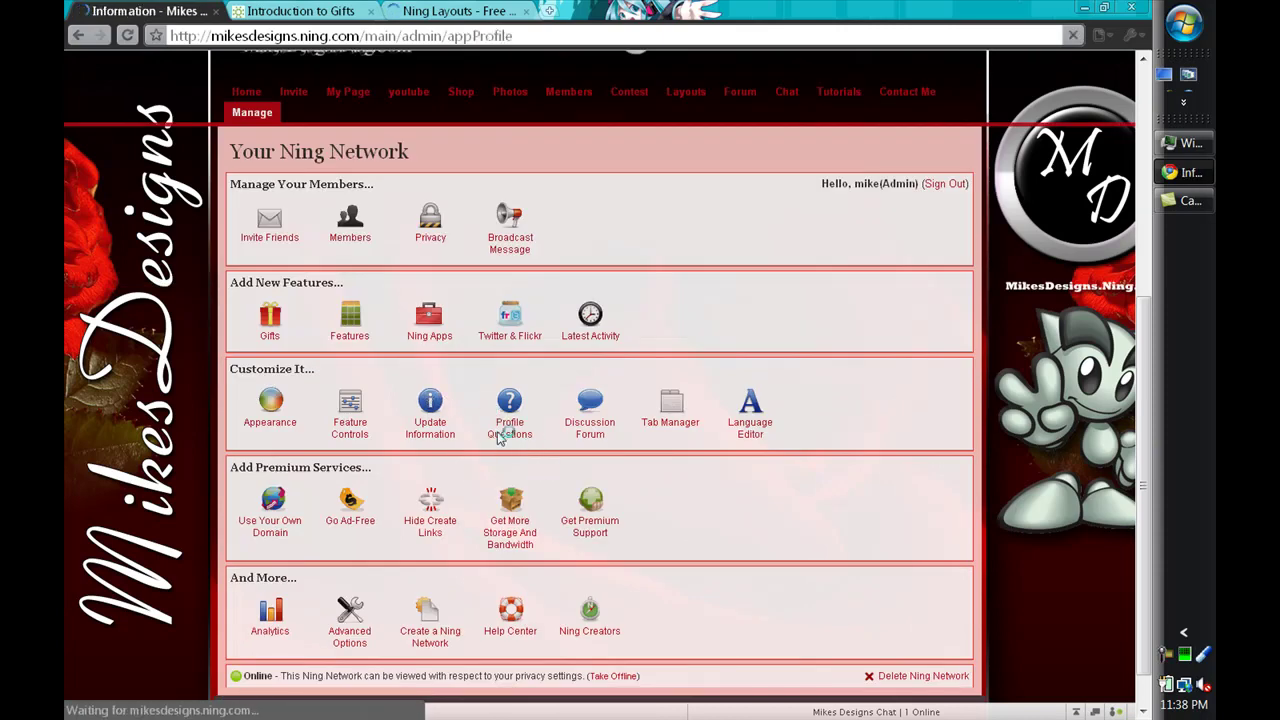
Point out the Network Name and Tagline fields on the Information page and compare them with the page's banner
scroll(450, 455, "down", 3)
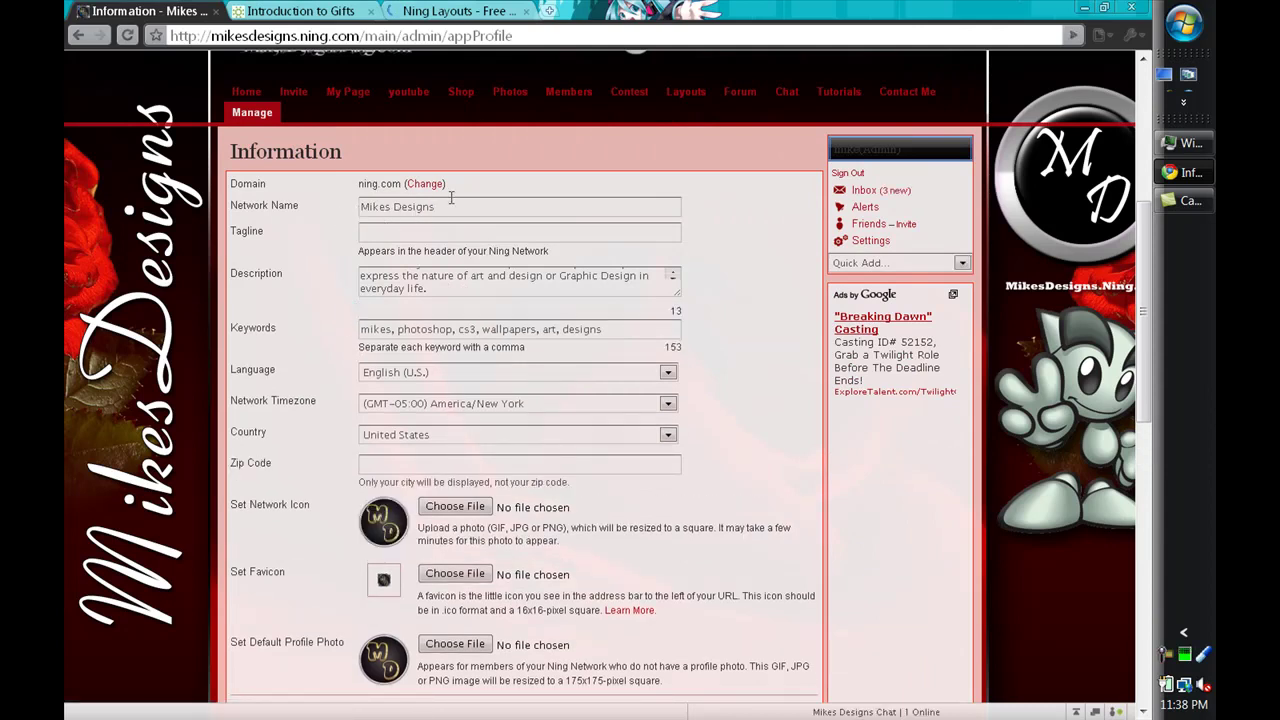
left_click_drag(451, 206, 333, 204)
left_click(366, 231)
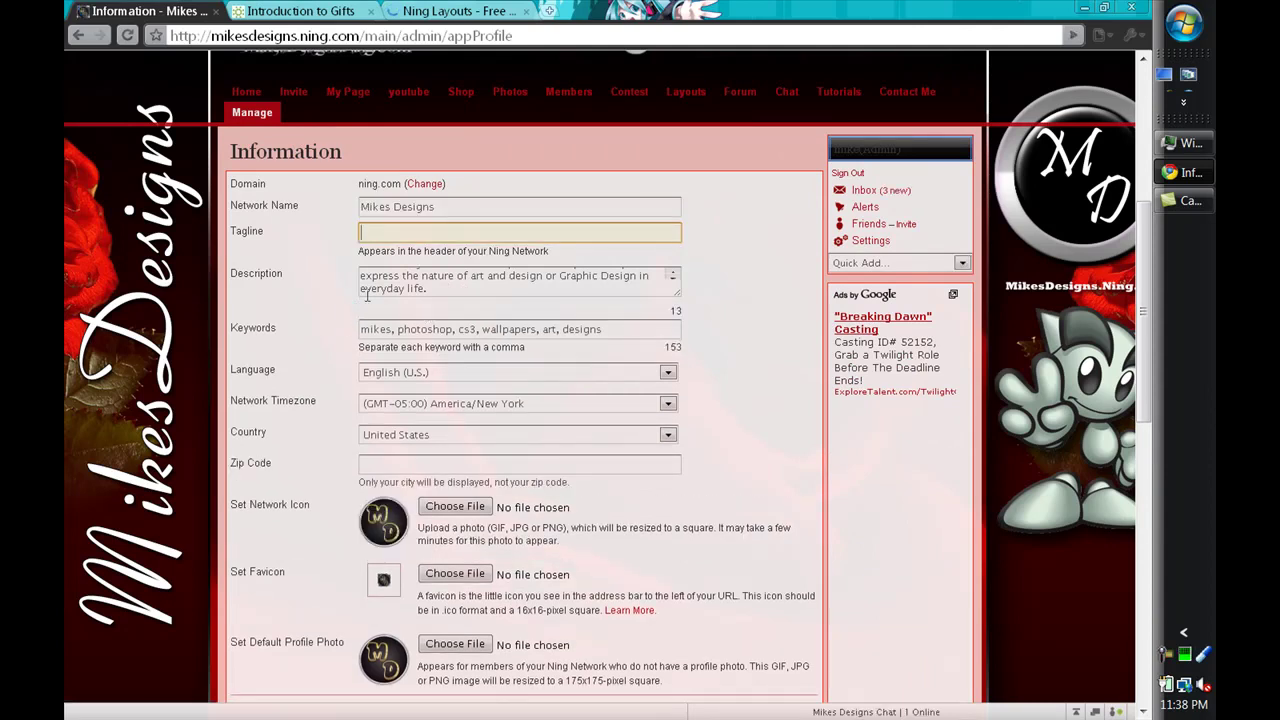
scroll(338, 283, "up", 3)
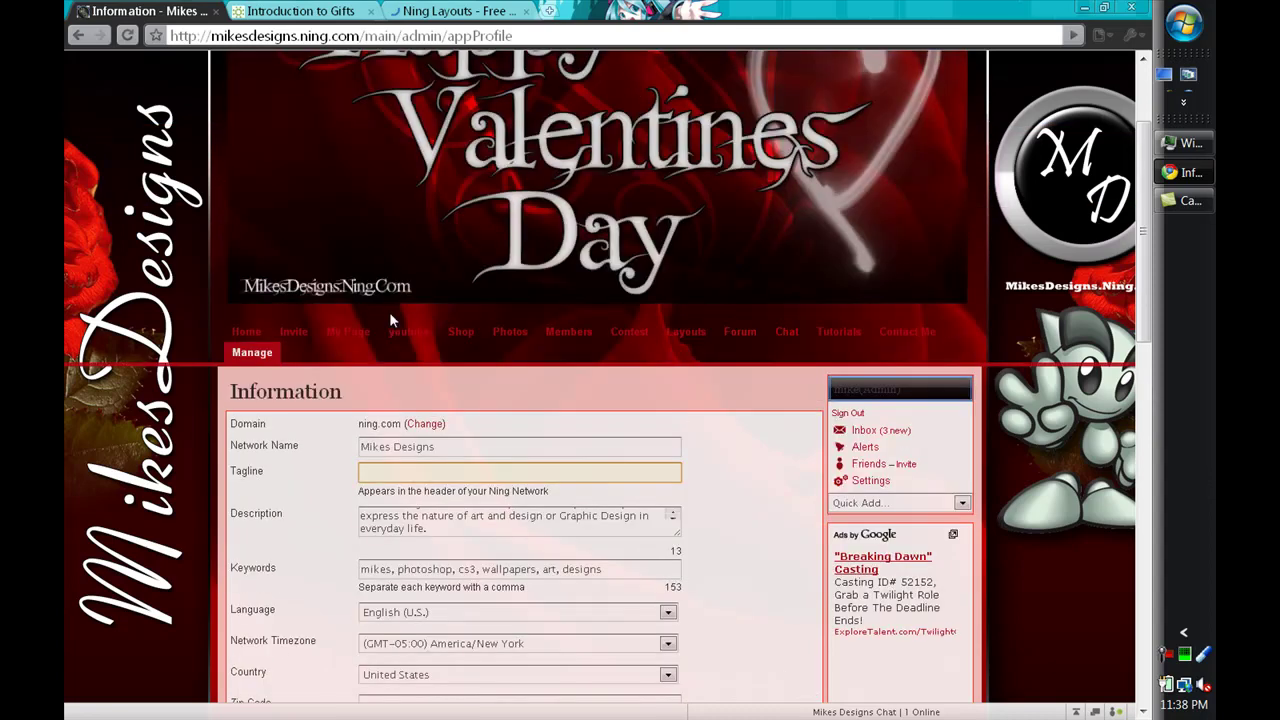
scroll(446, 474, "down", 3)
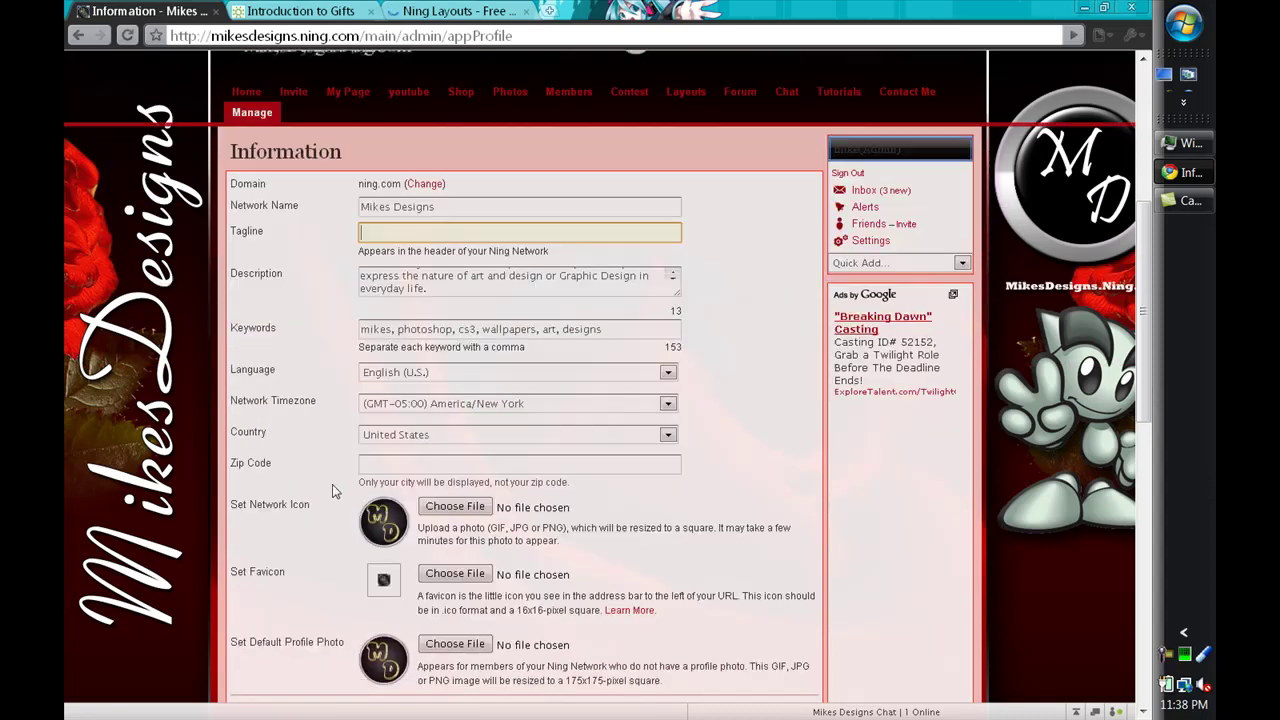
Highlight the network's Description text and show the saved entry suggested for the Keywords field
triple_click(489, 294)
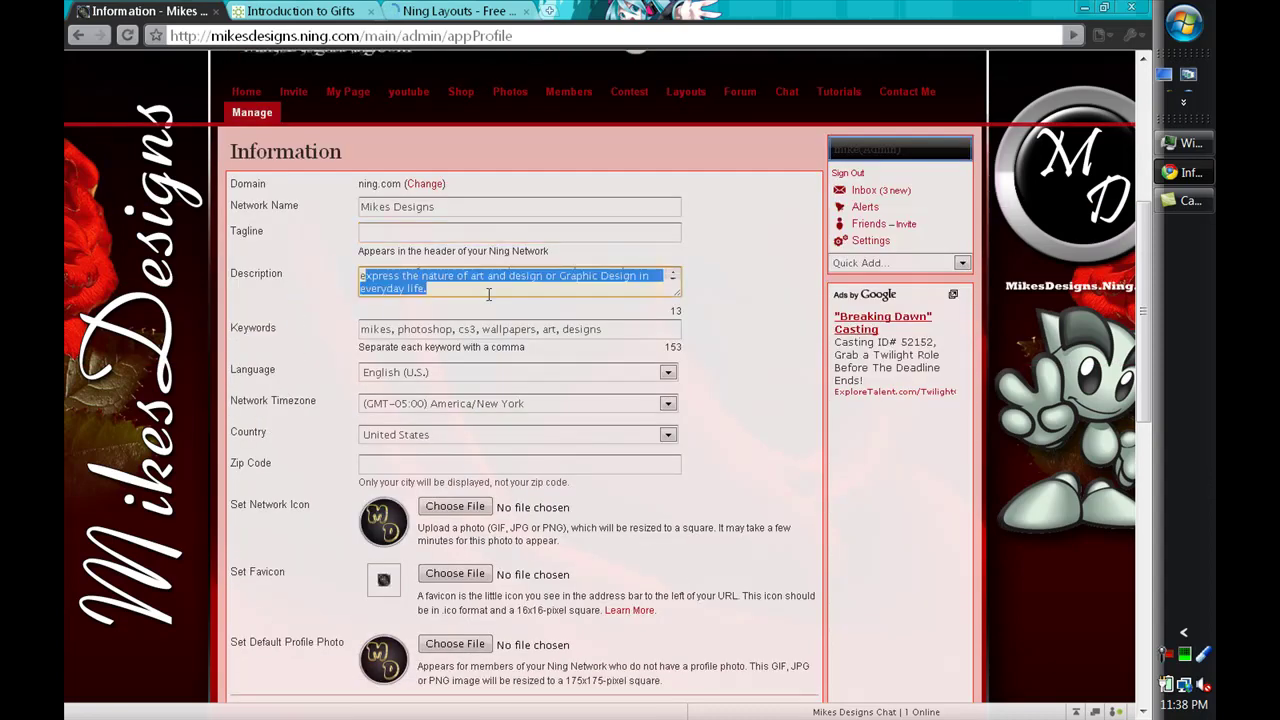
left_click(386, 333)
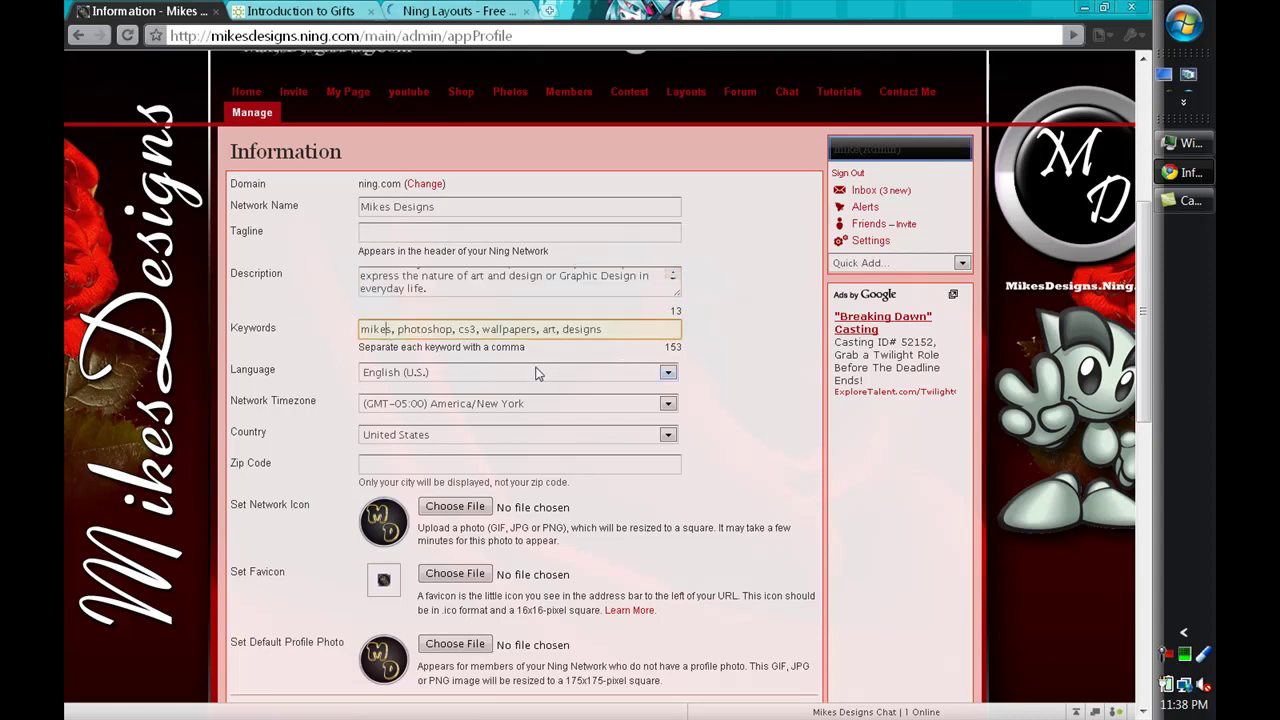
key("Down")
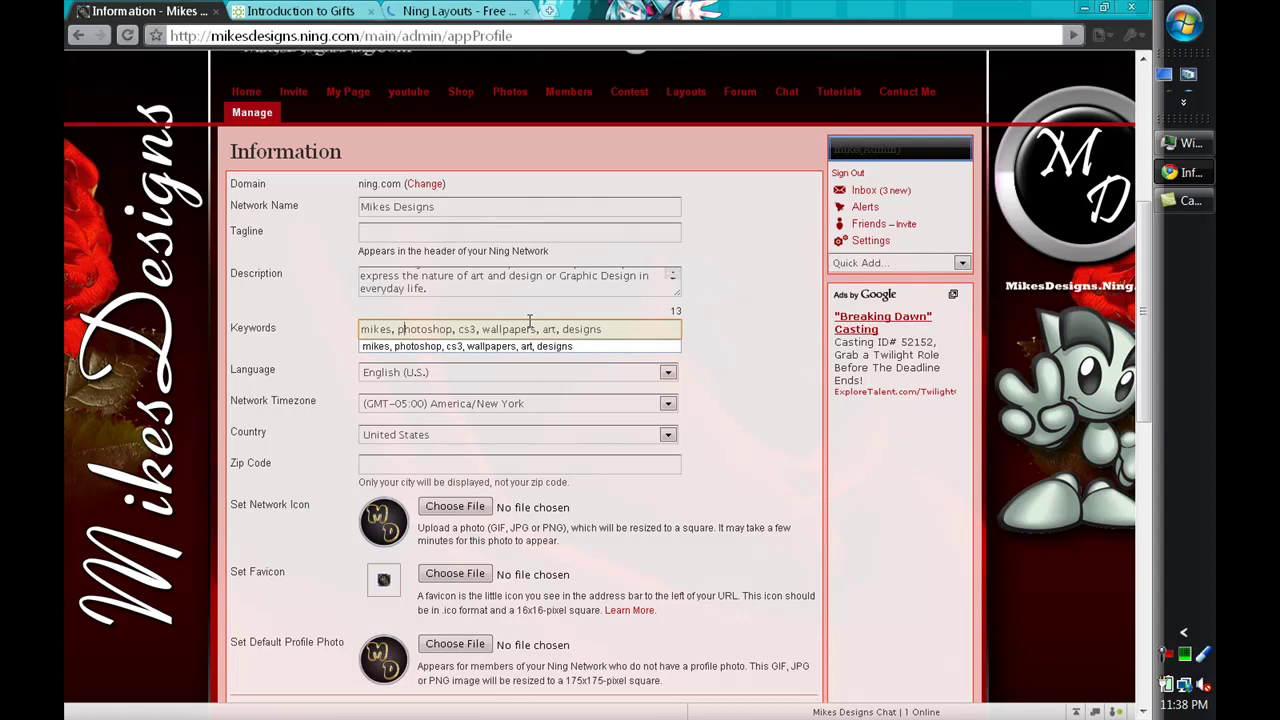
key("Down")
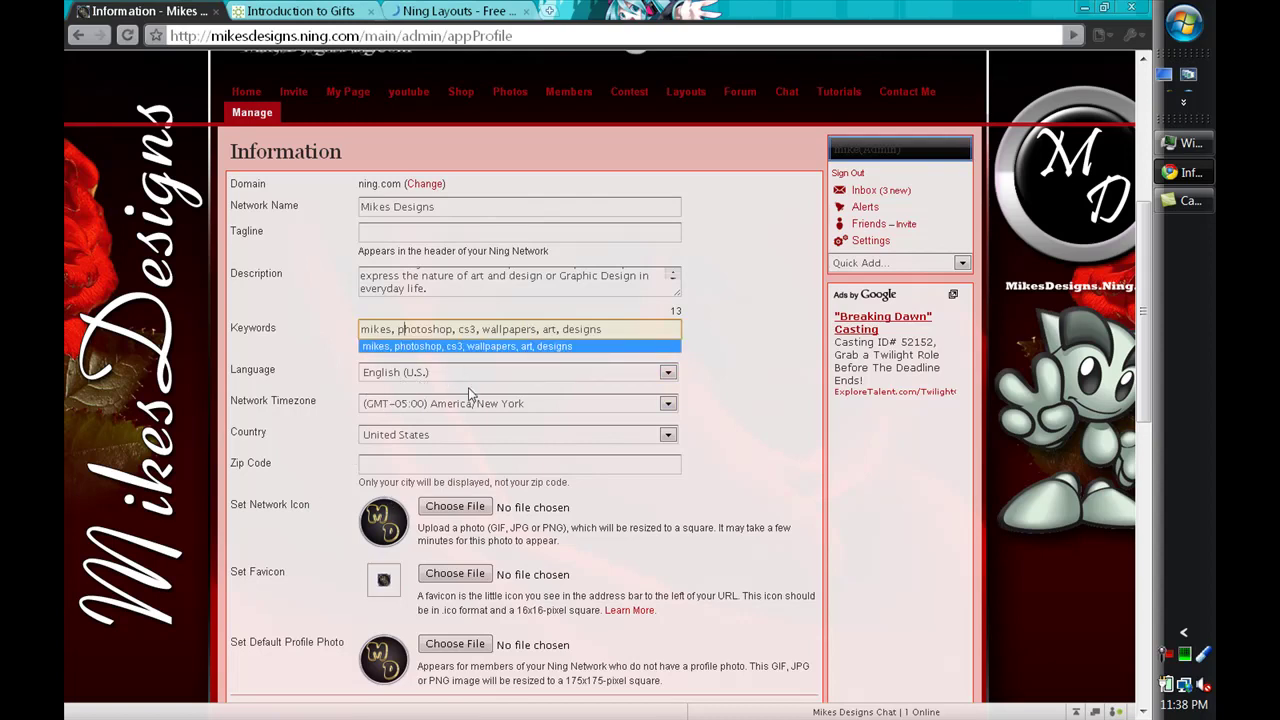
Show the choices for the network's Language setting and leave English (U.S.) selected
left_click(402, 388)
left_click(396, 374)
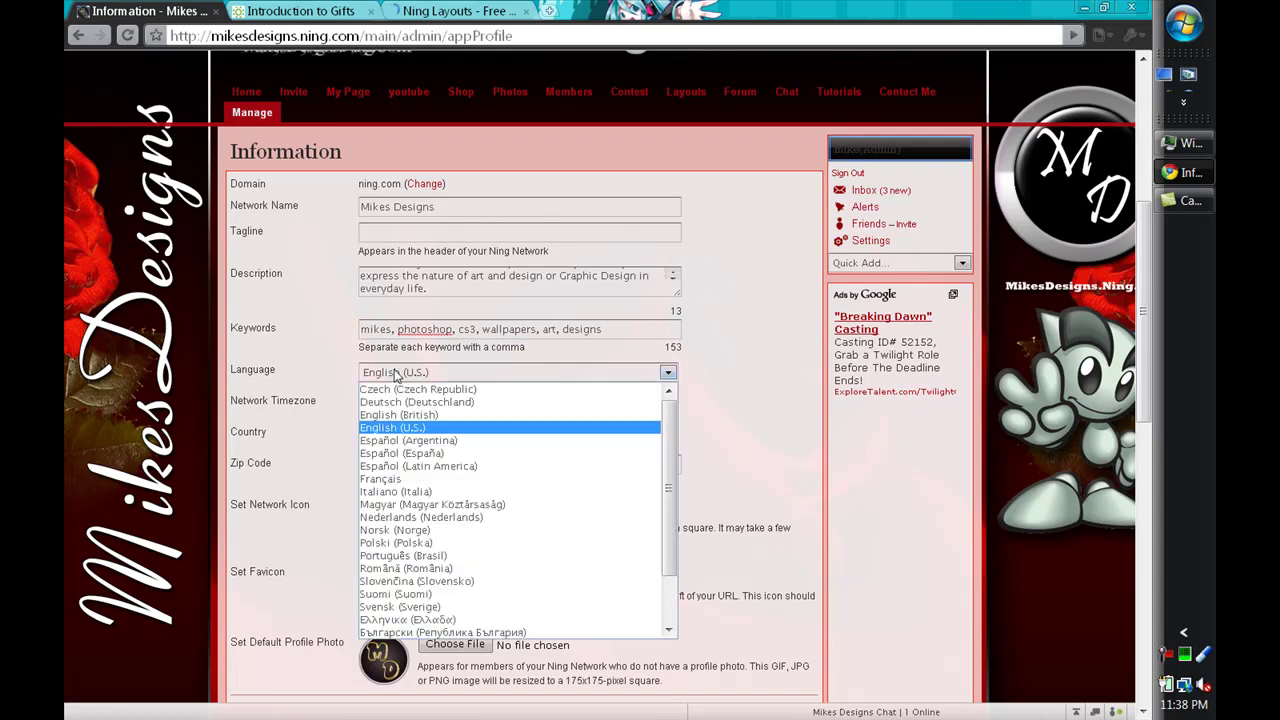
left_click(396, 374)
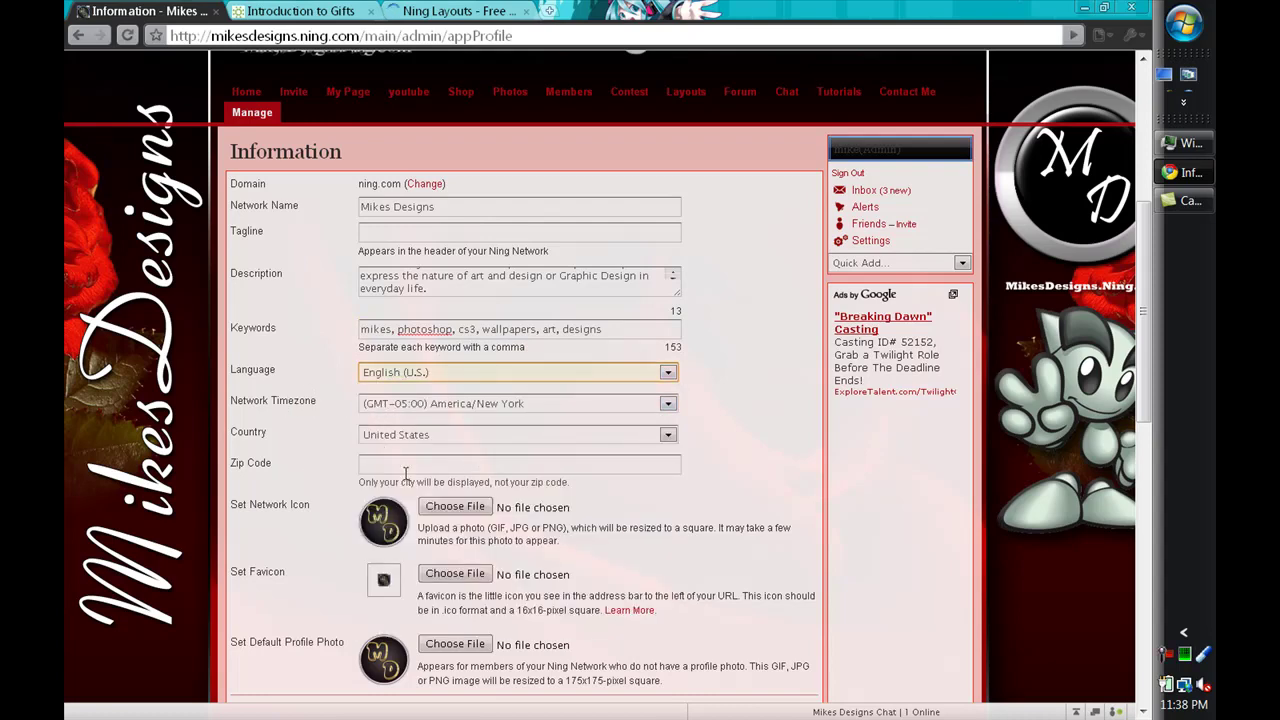
Show the file chooser for uploading a network icon and close it without choosing a picture
scroll(369, 567, "down", 2)
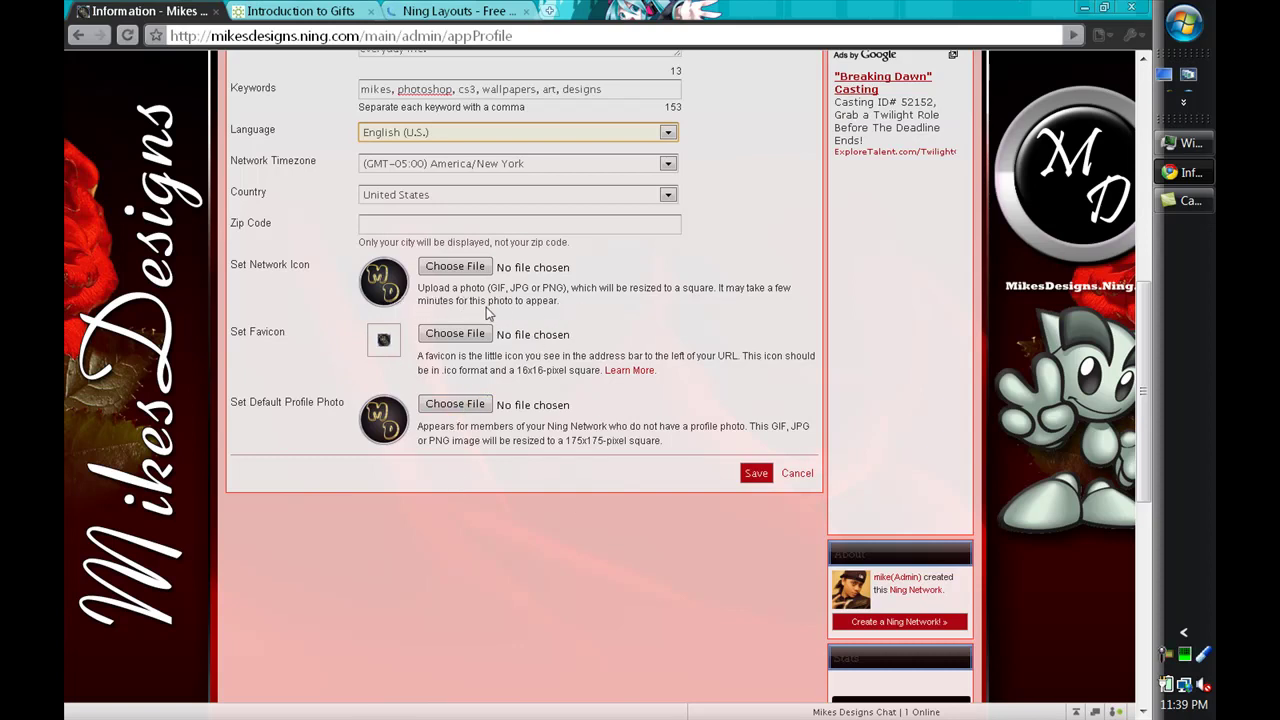
left_click(454, 267)
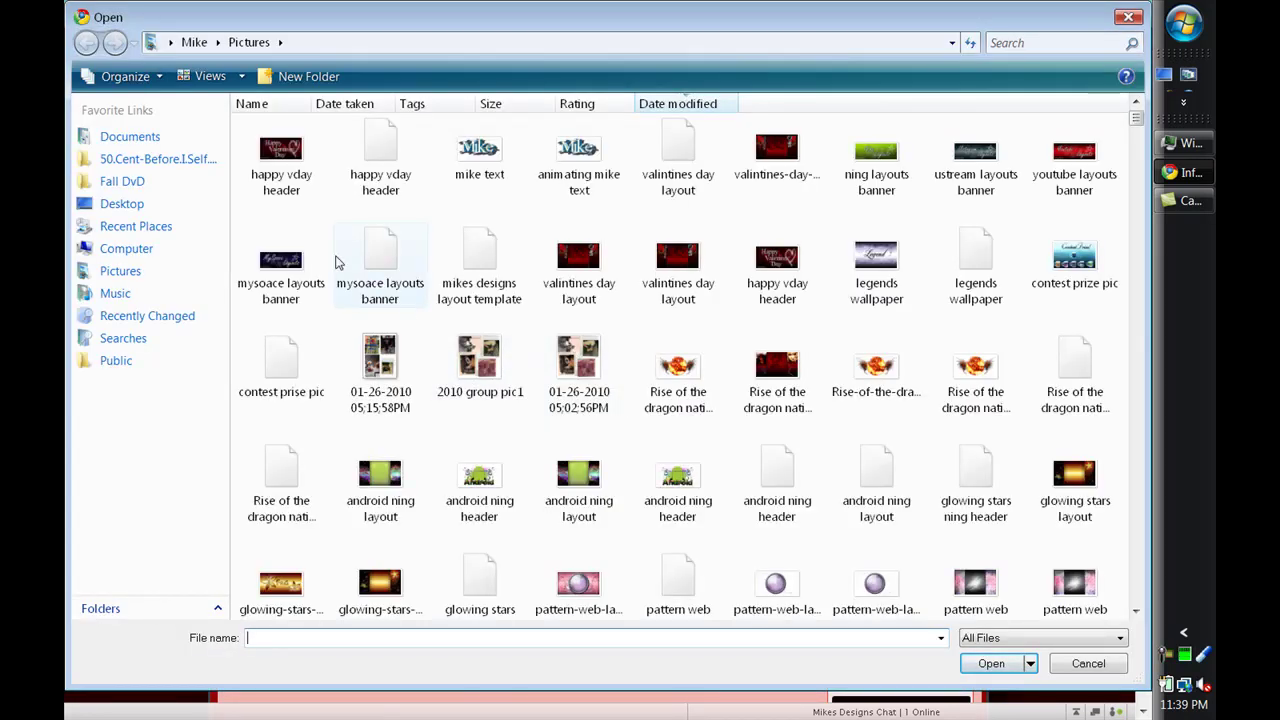
left_click(1085, 663)
Return to the network's Manage page and open Profile Questions
scroll(721, 537, "up", 3)
scroll(550, 336, "up", 3)
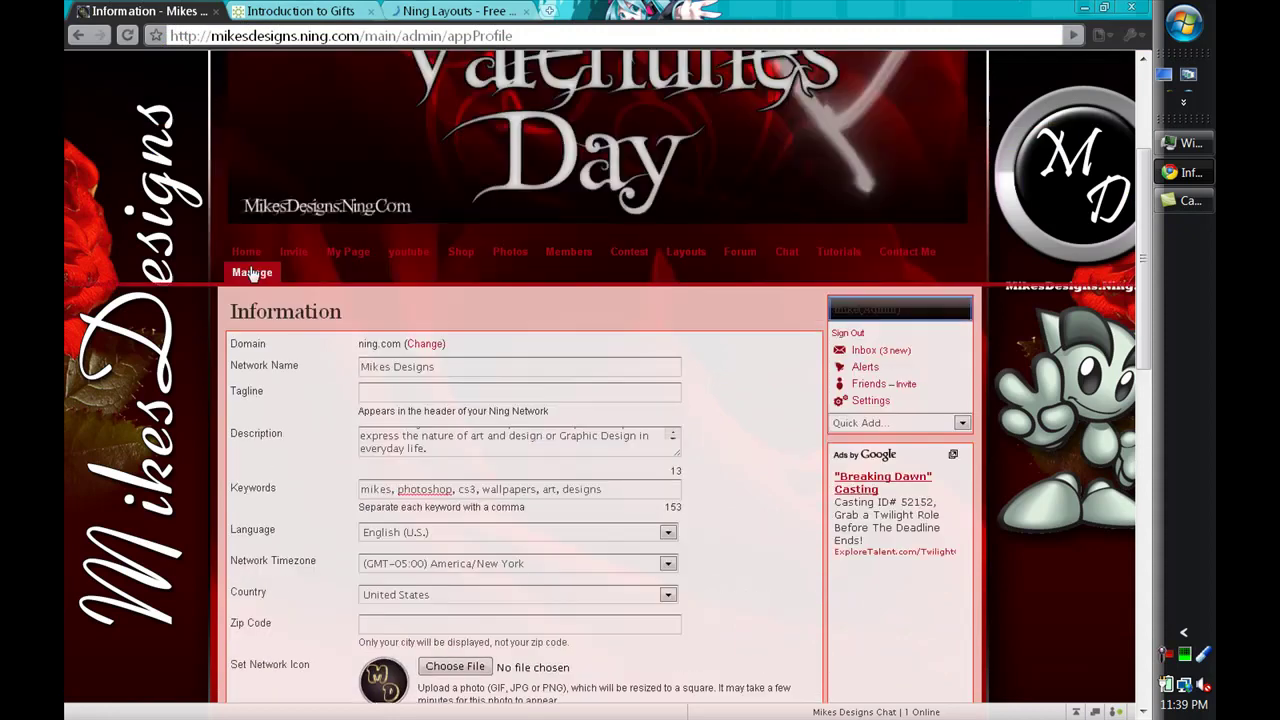
left_click(252, 273)
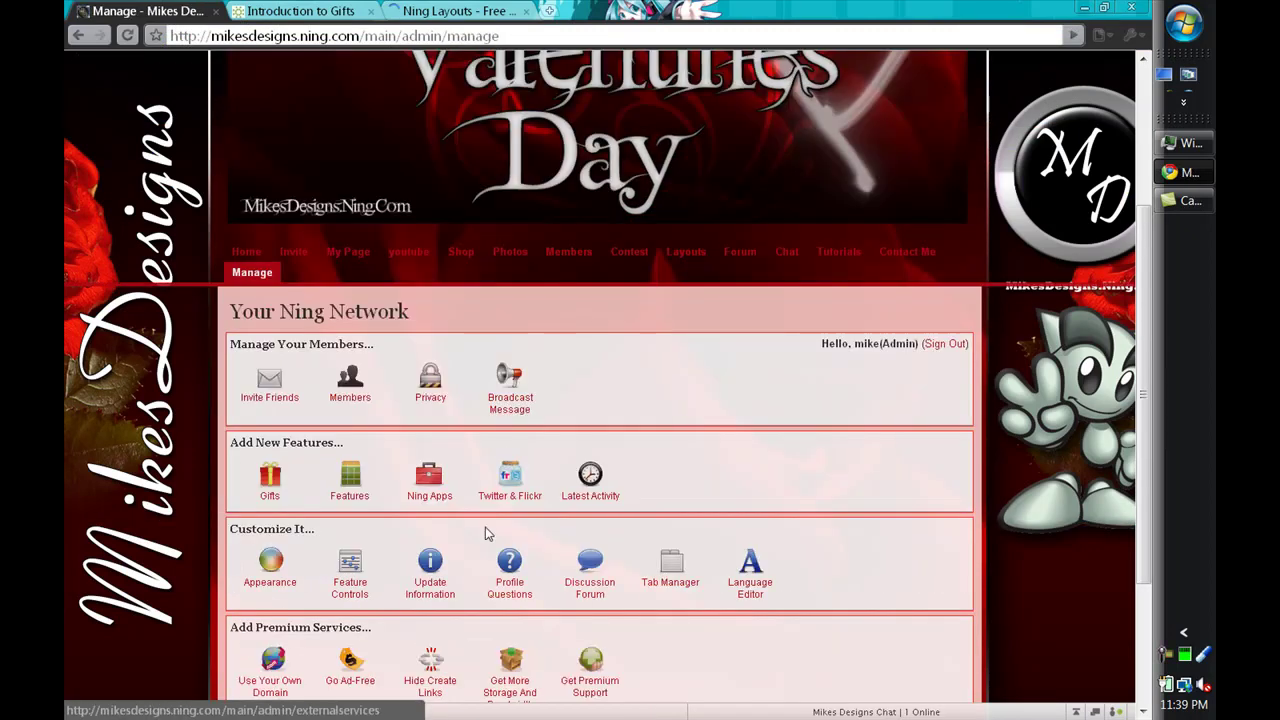
scroll(510, 500, "down", 2)
left_click(512, 483)
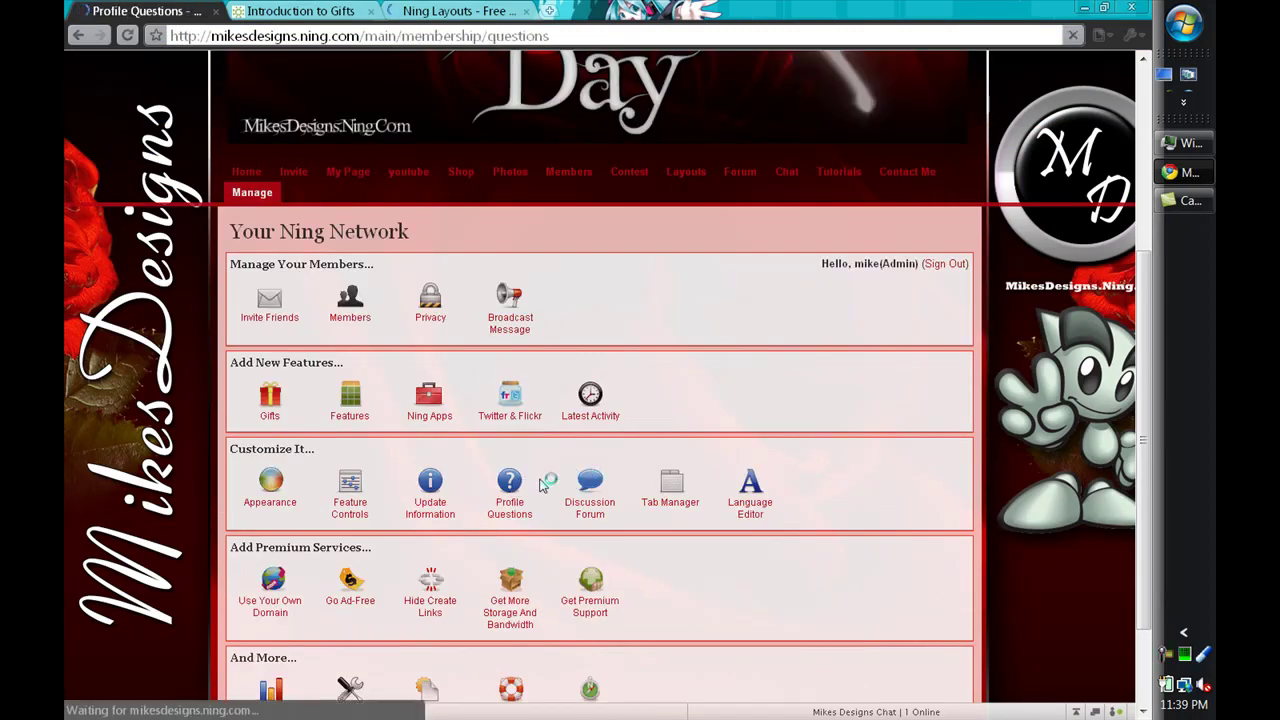
Examine the profile questions for new members, including their answer types and their Required and Private options
scroll(383, 410, "down", 4)
scroll(383, 410, "down", 3)
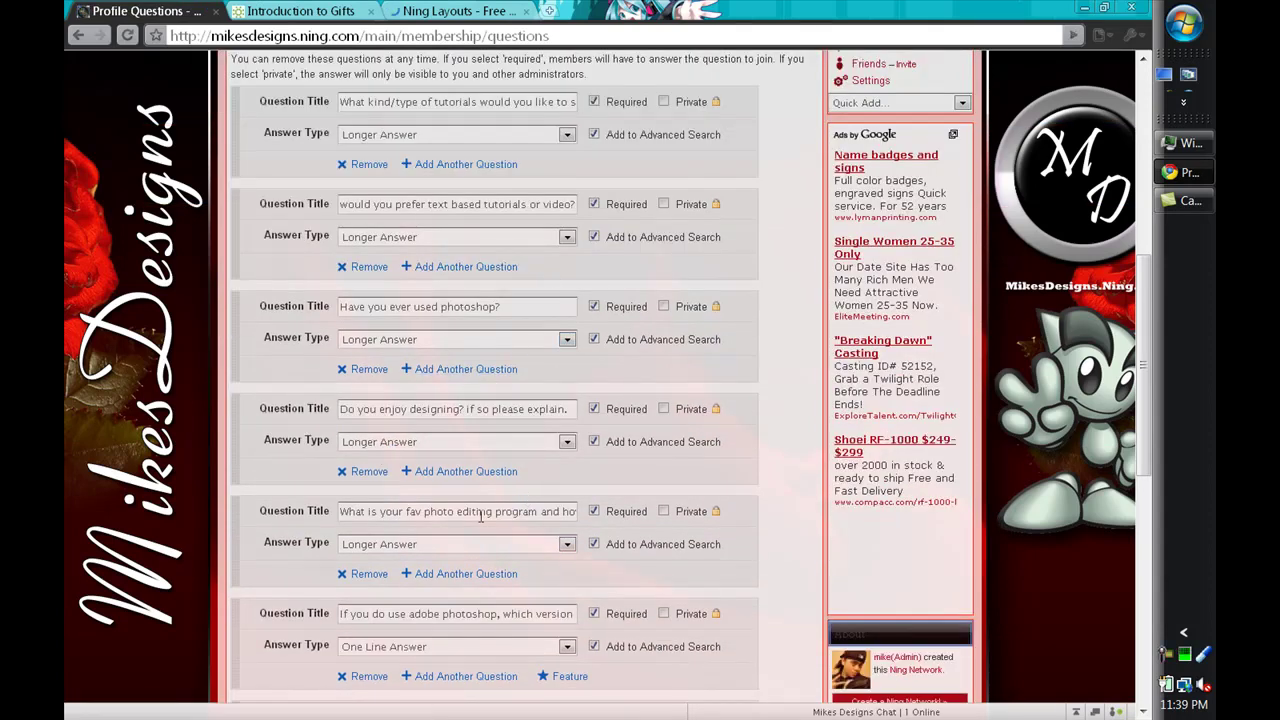
scroll(518, 478, "up", 4)
scroll(480, 443, "down", 3)
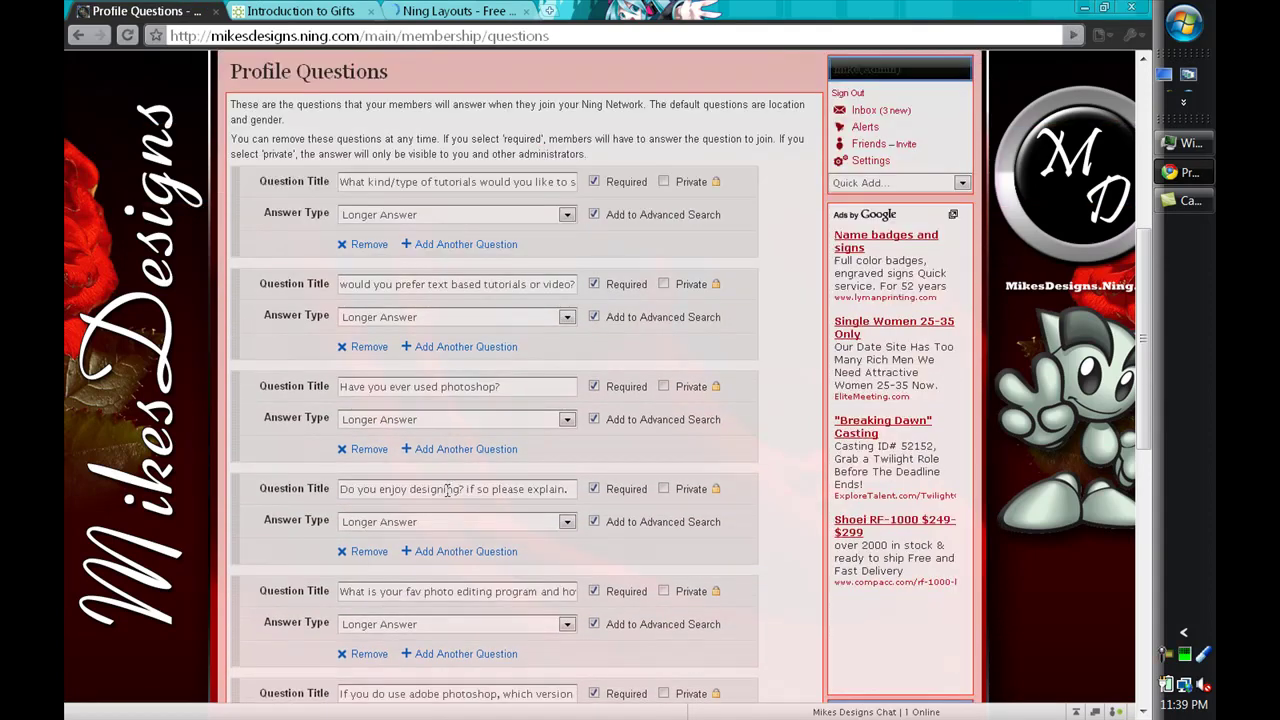
scroll(447, 490, "down", 3)
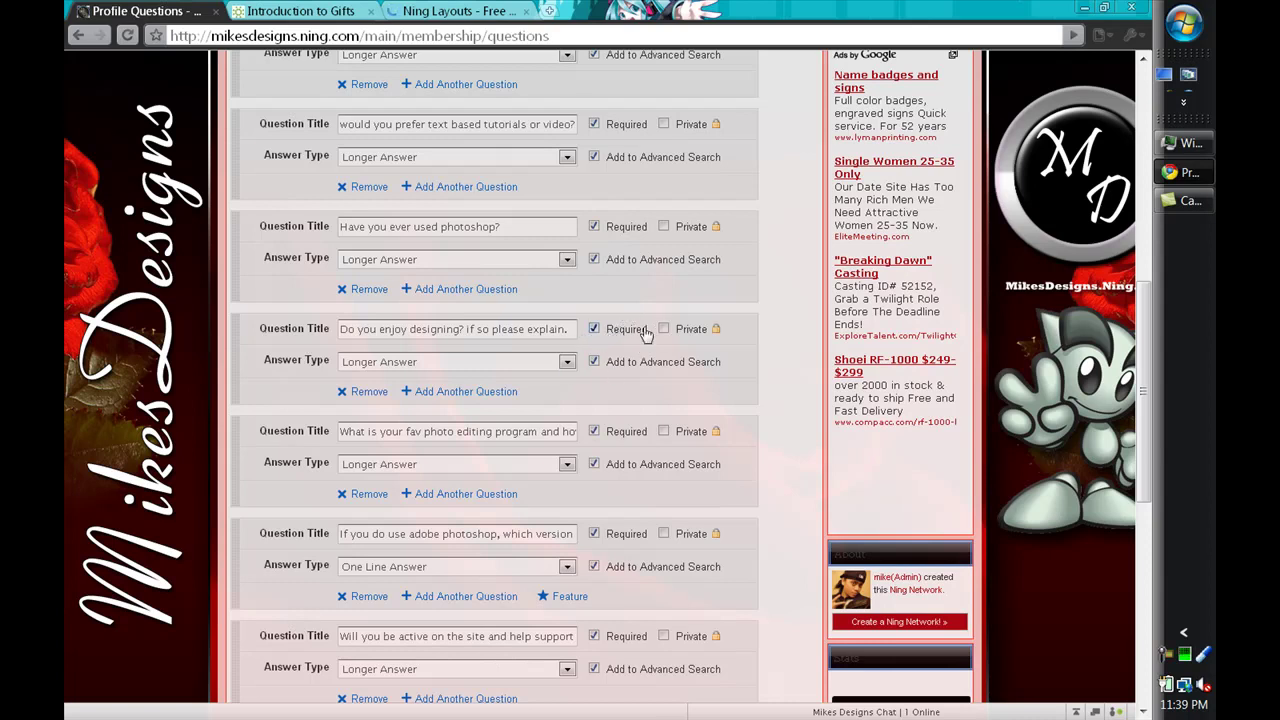
left_click(613, 333)
scroll(635, 290, "up", 3)
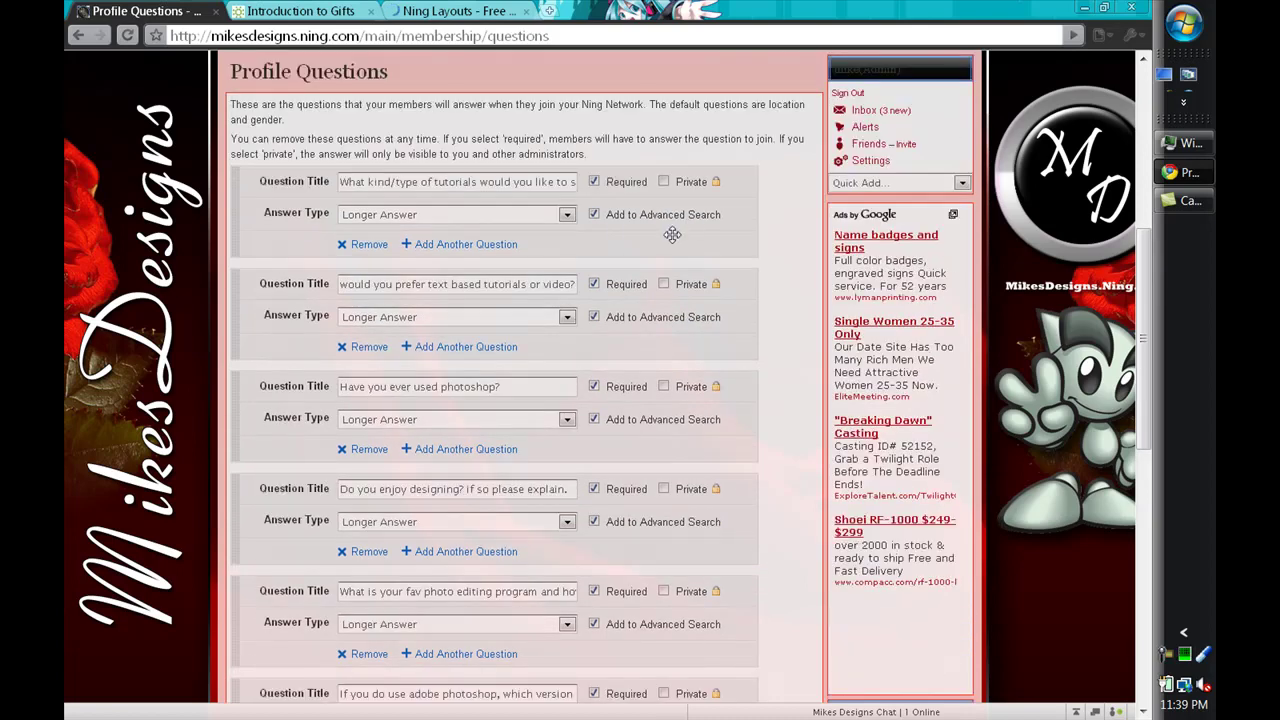
scroll(634, 542, "down", 4)
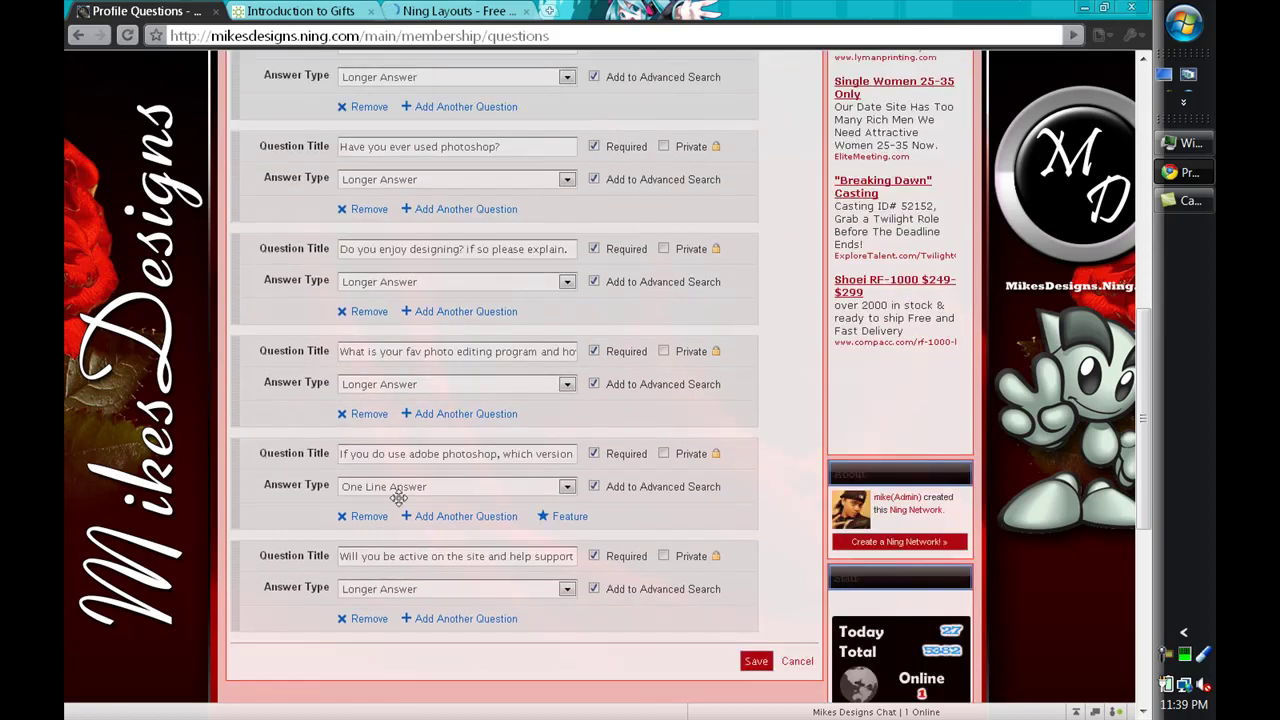
Open the Discussion Forum settings from the Manage page and review the discussion style, main forum page style and categories
left_click(78, 35)
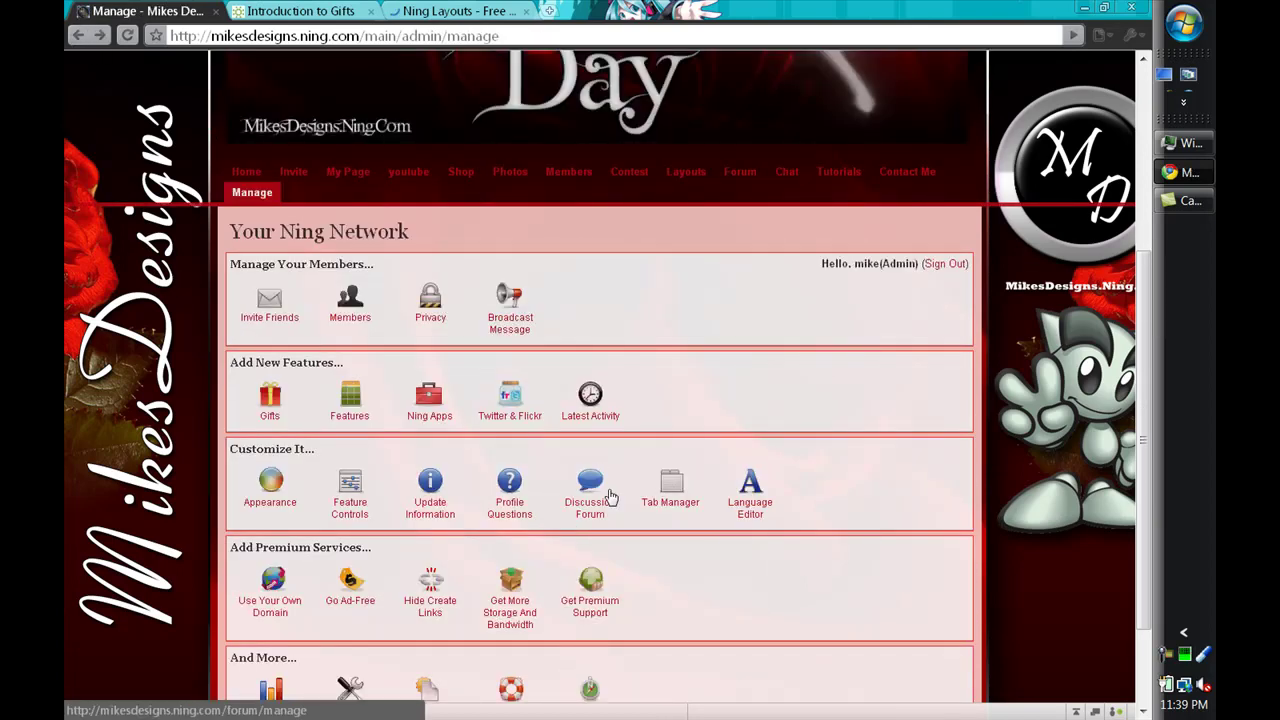
left_click(590, 490)
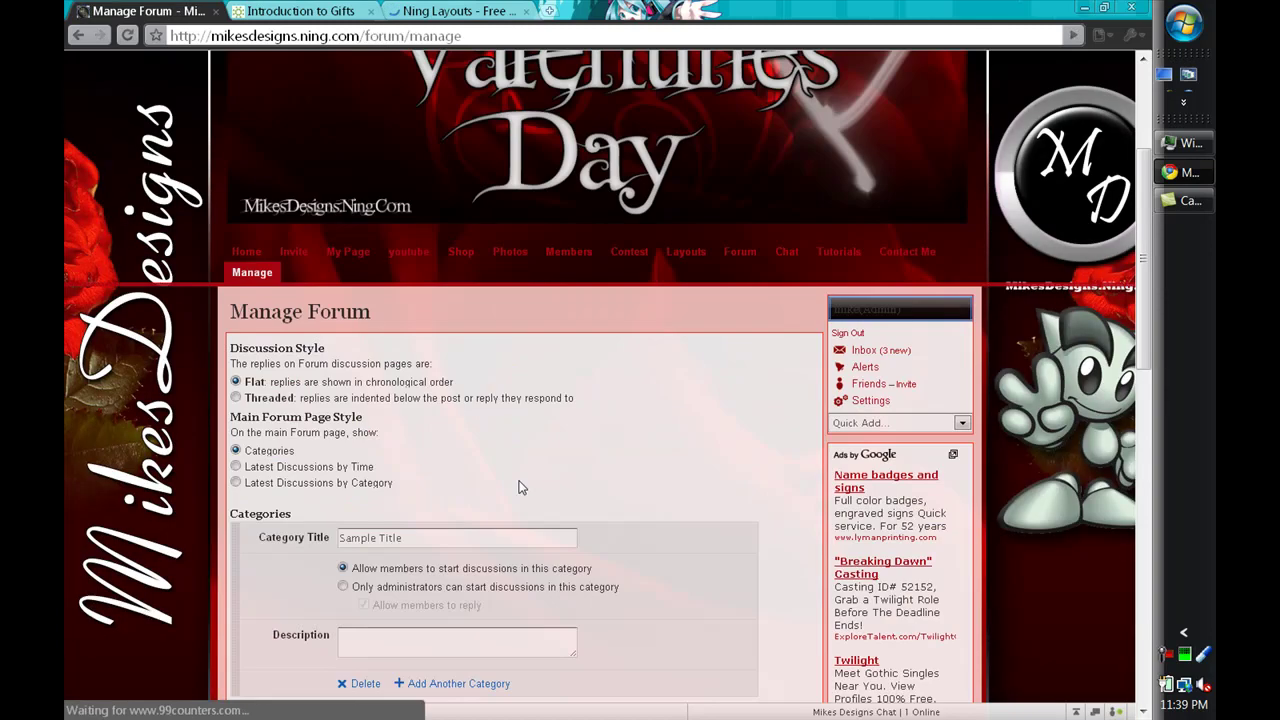
scroll(519, 487, "down", 3)
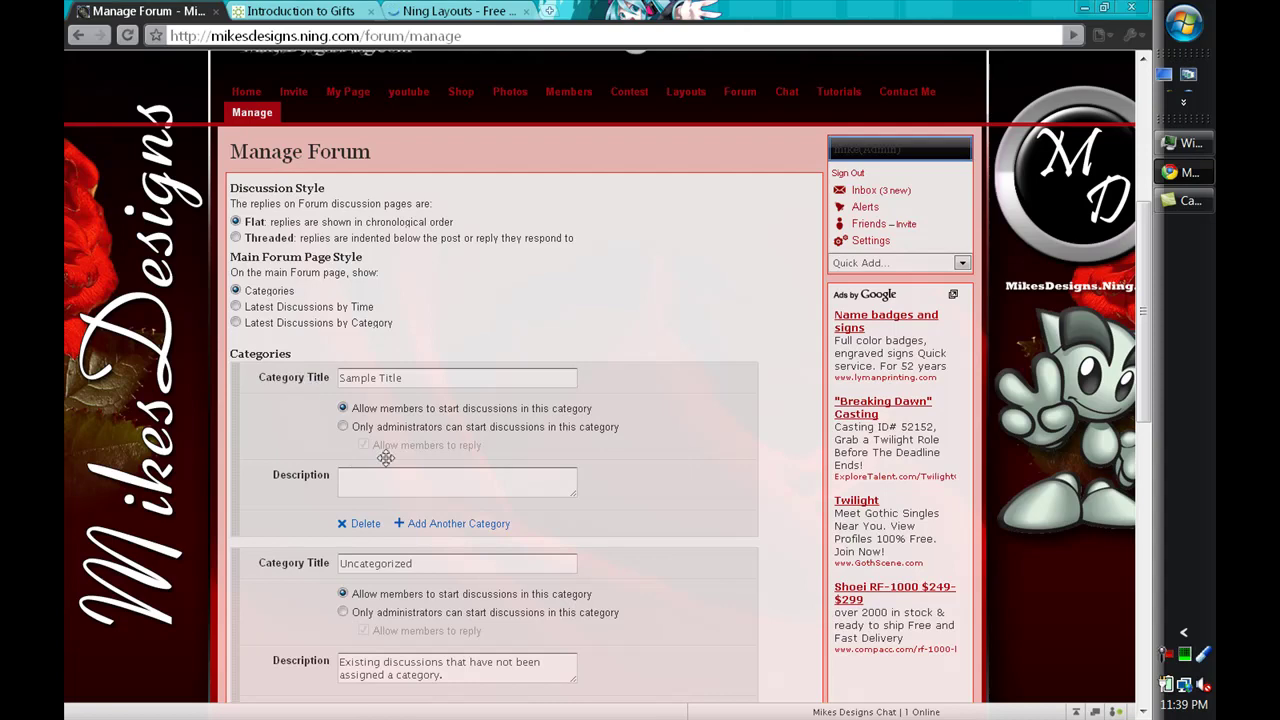
scroll(390, 470, "down", 4)
scroll(445, 520, "up", 5)
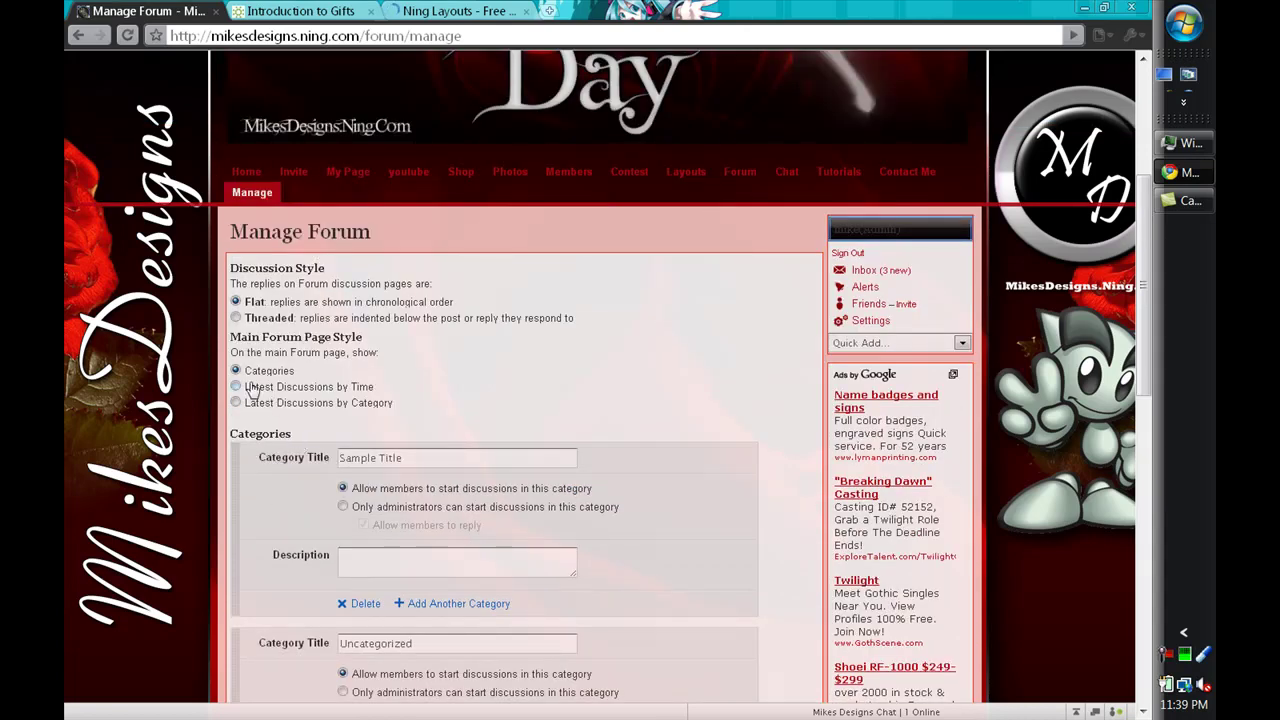
scroll(320, 480, "down", 3)
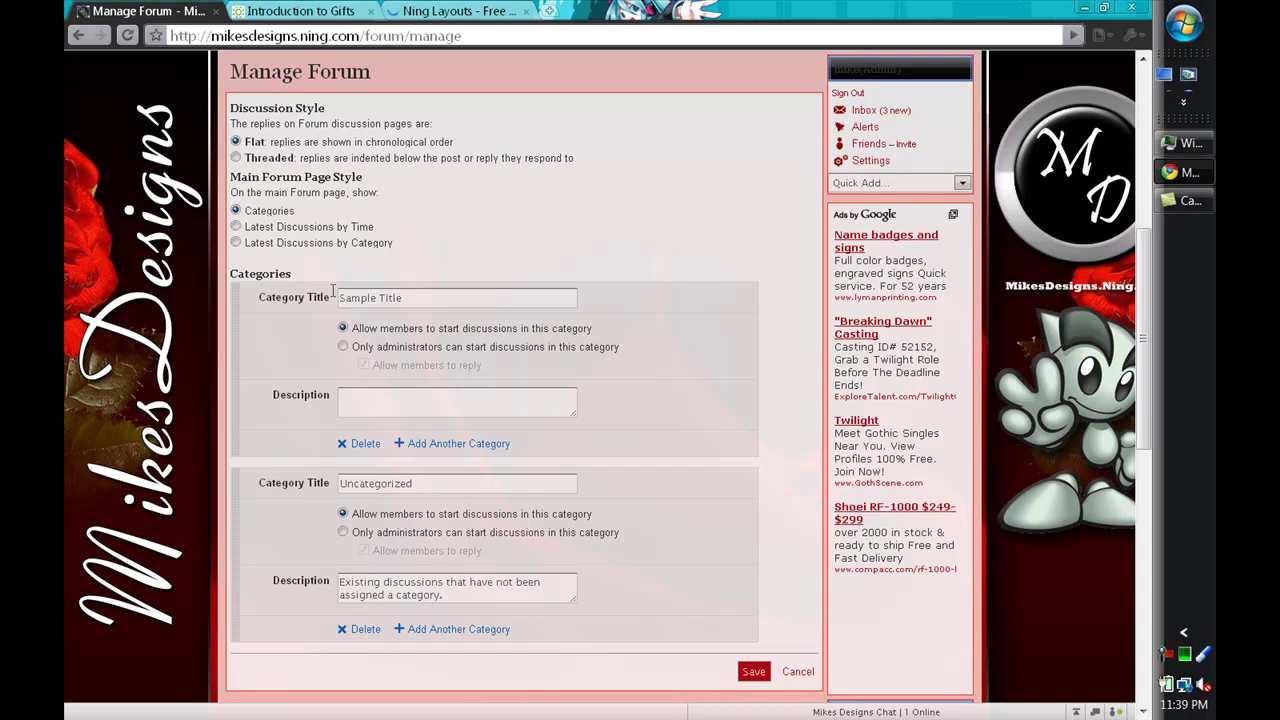
Open Tab Manager from the Manage page and compare its tab list with the Contest sub-tabs in the site navigation
left_click(78, 35)
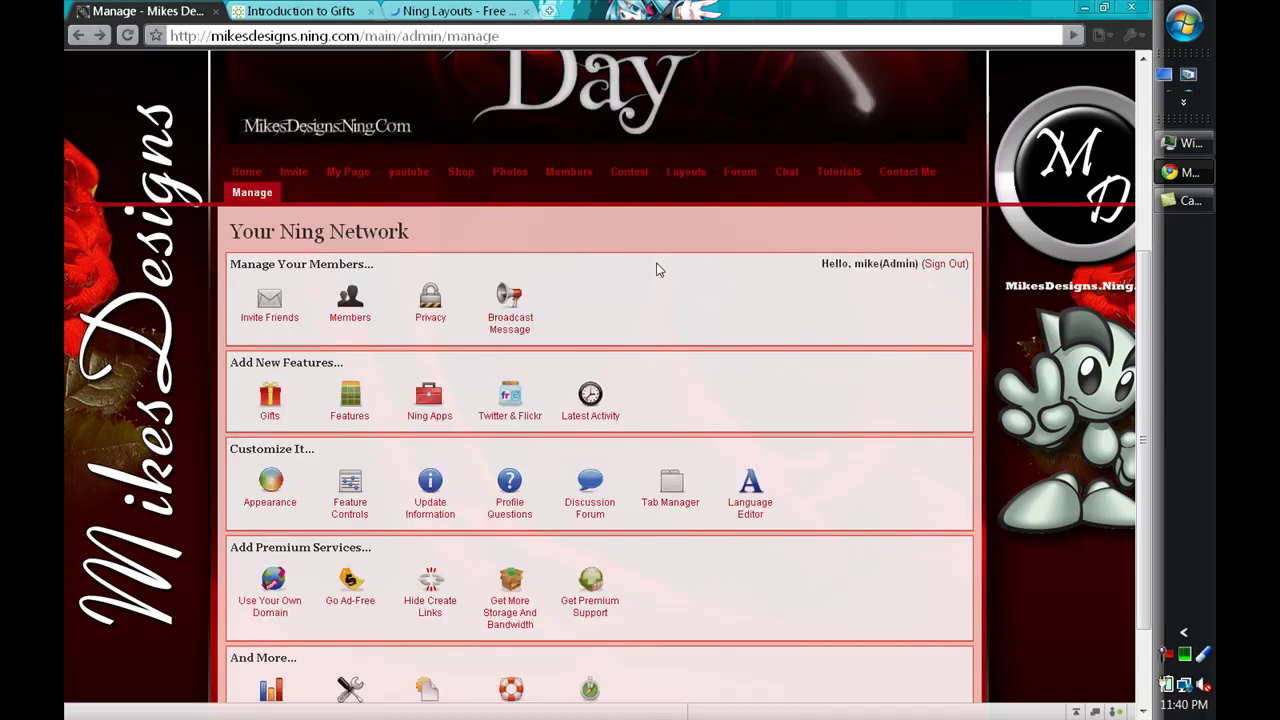
scroll(657, 268, "down", 1)
left_click(667, 415)
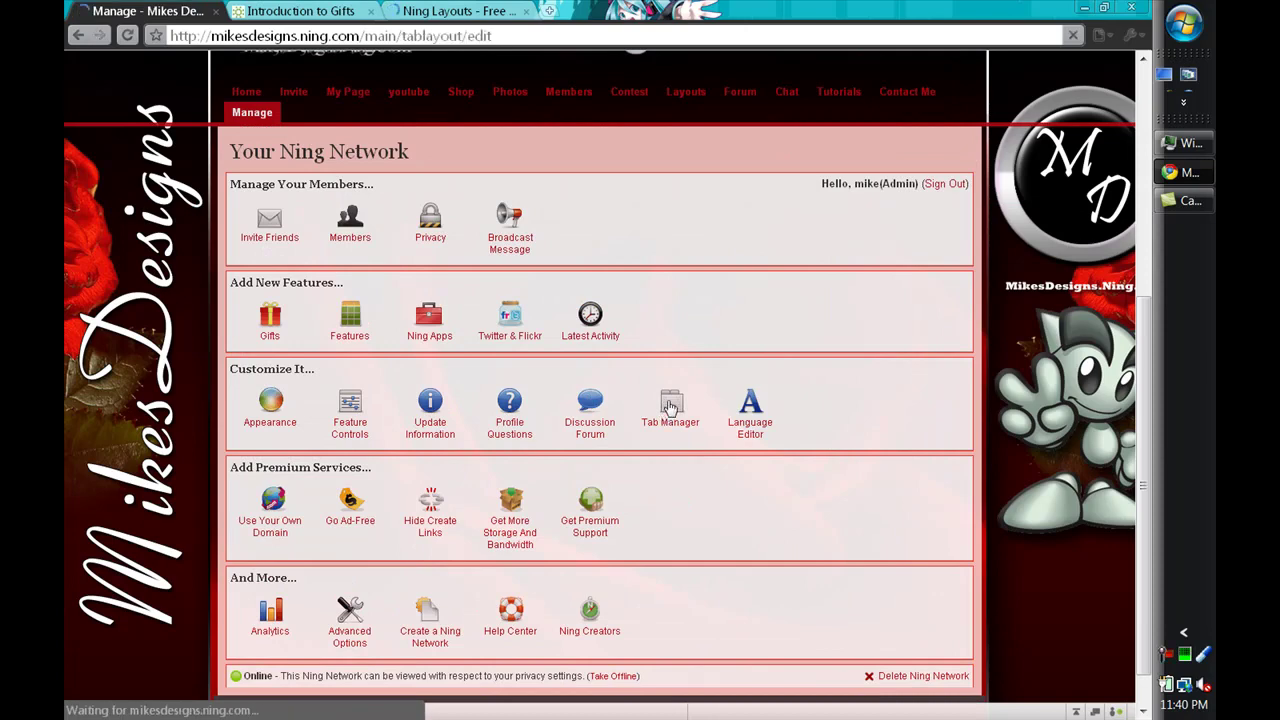
scroll(517, 255, "down", 3)
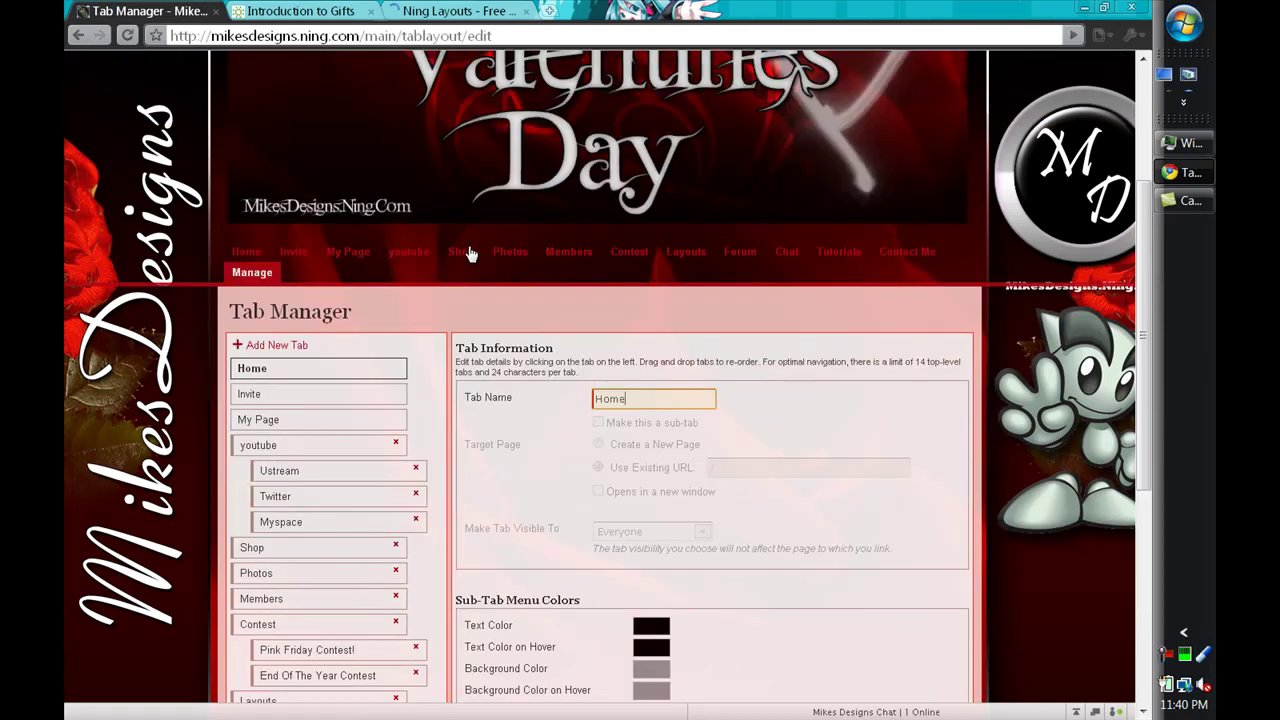
mouse_move(622, 255)
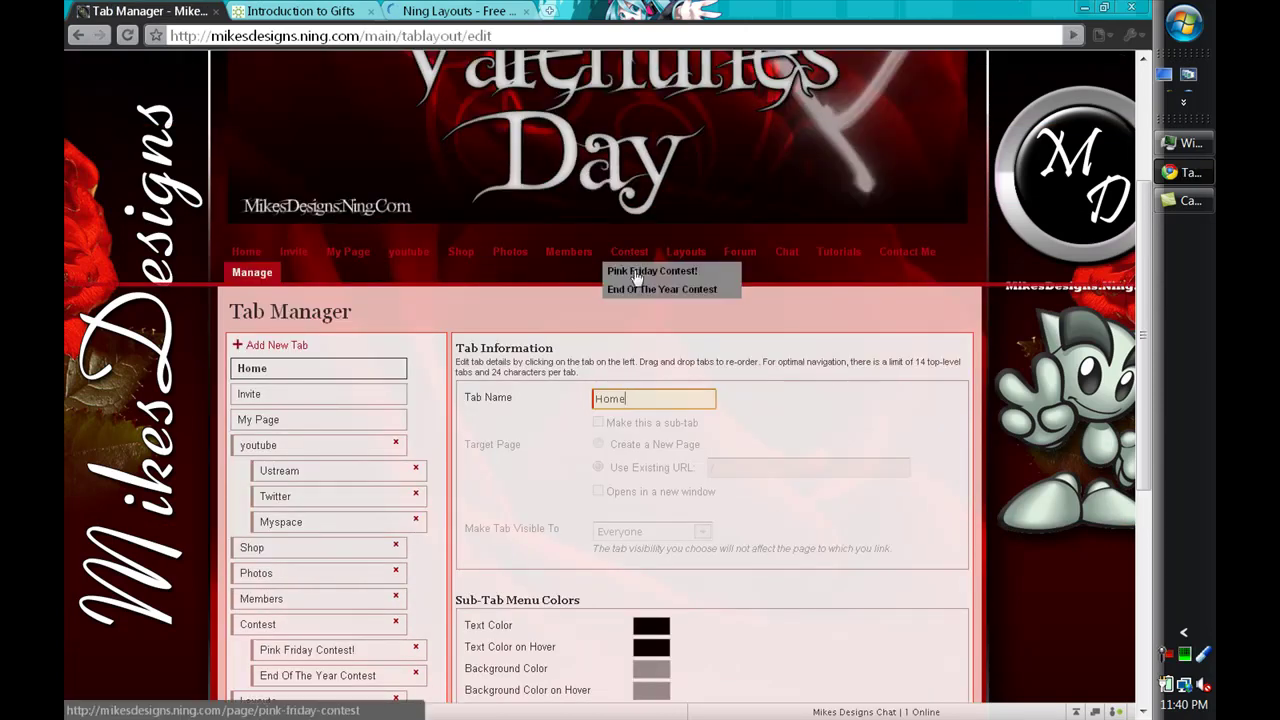
scroll(590, 342, "down", 3)
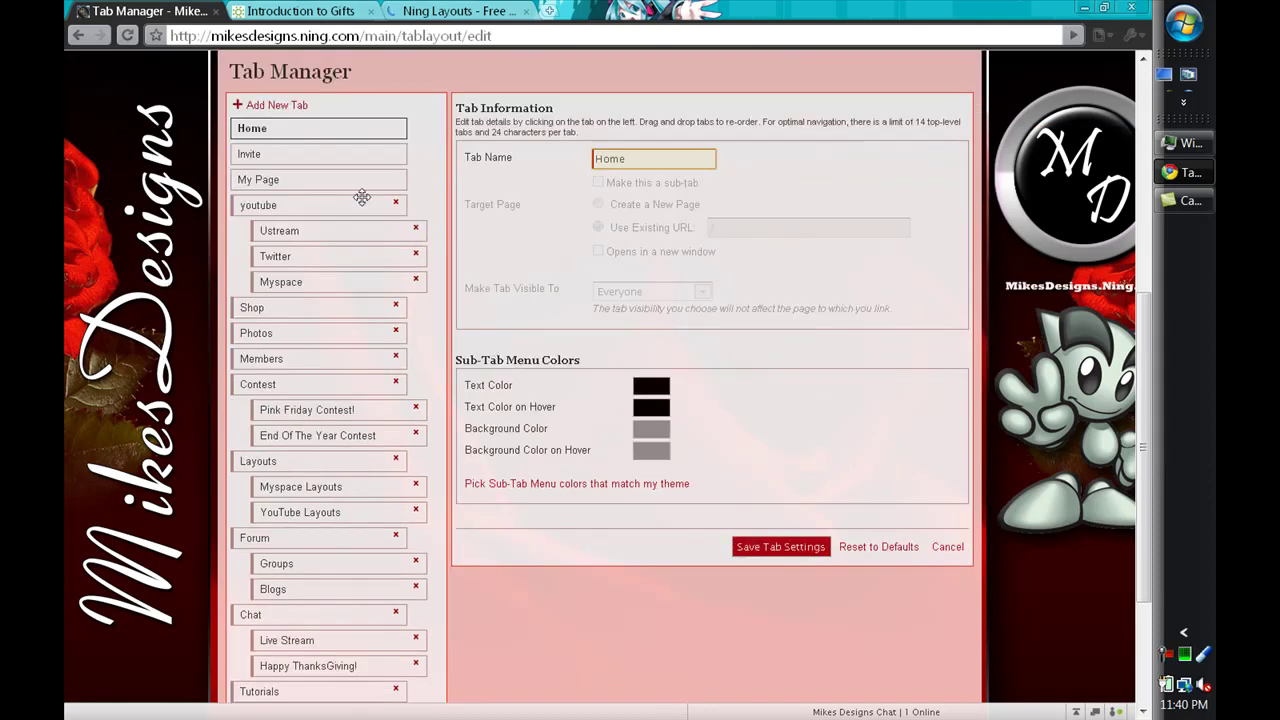
Start a new tab in Tab Manager, select its Tab Name text, and cancel without saving
left_click(288, 106)
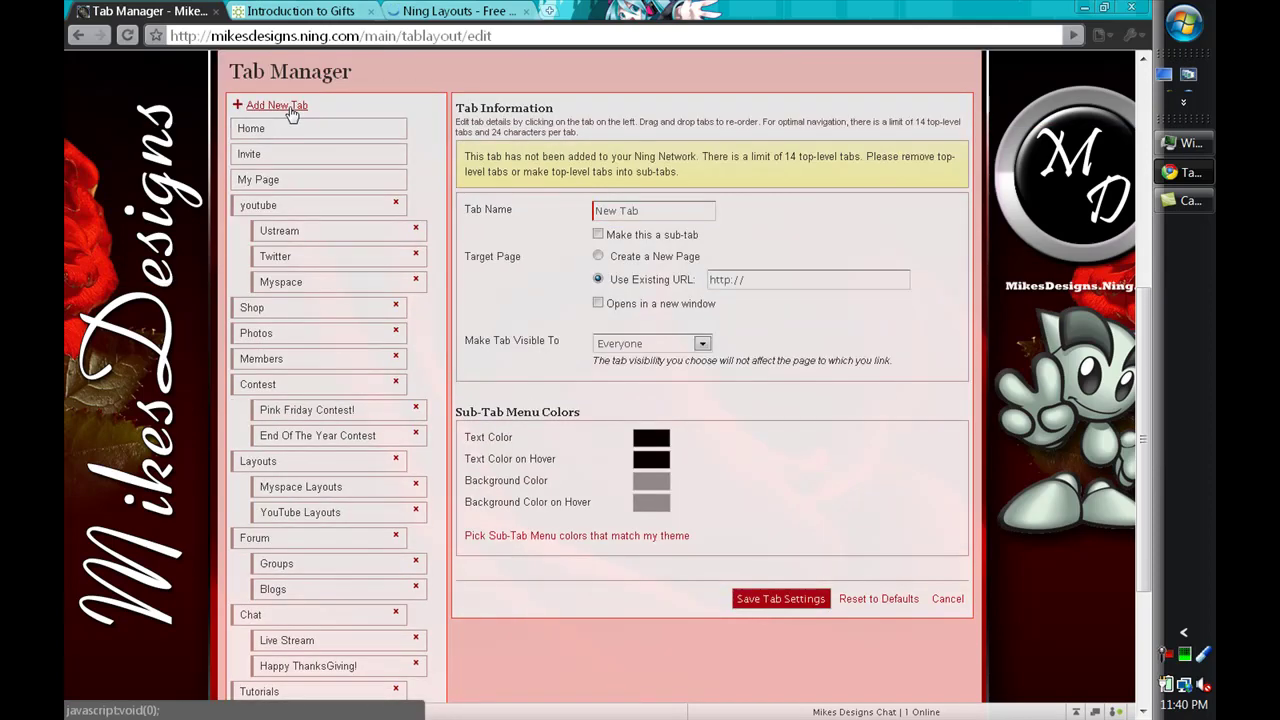
left_click_drag(645, 210, 519, 209)
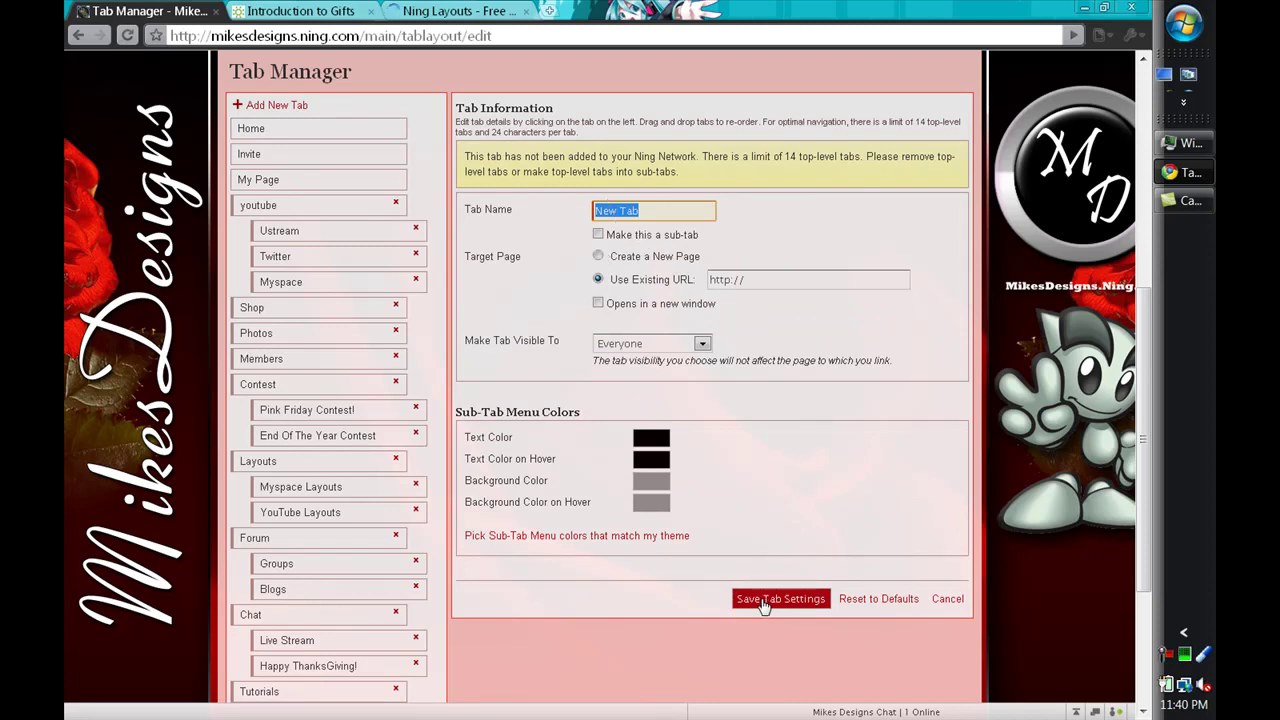
left_click(943, 598)
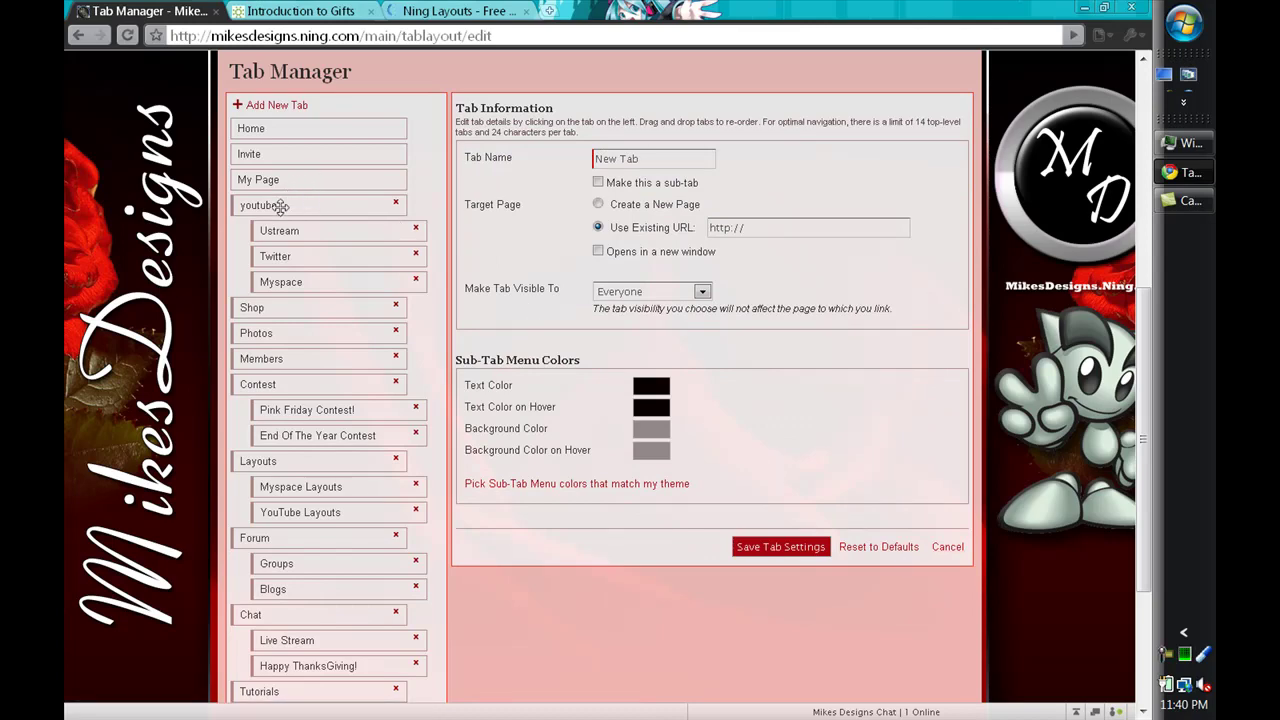
Open the Language Editor from the Manage page and look through the current language options
scroll(505, 258, "up", 3)
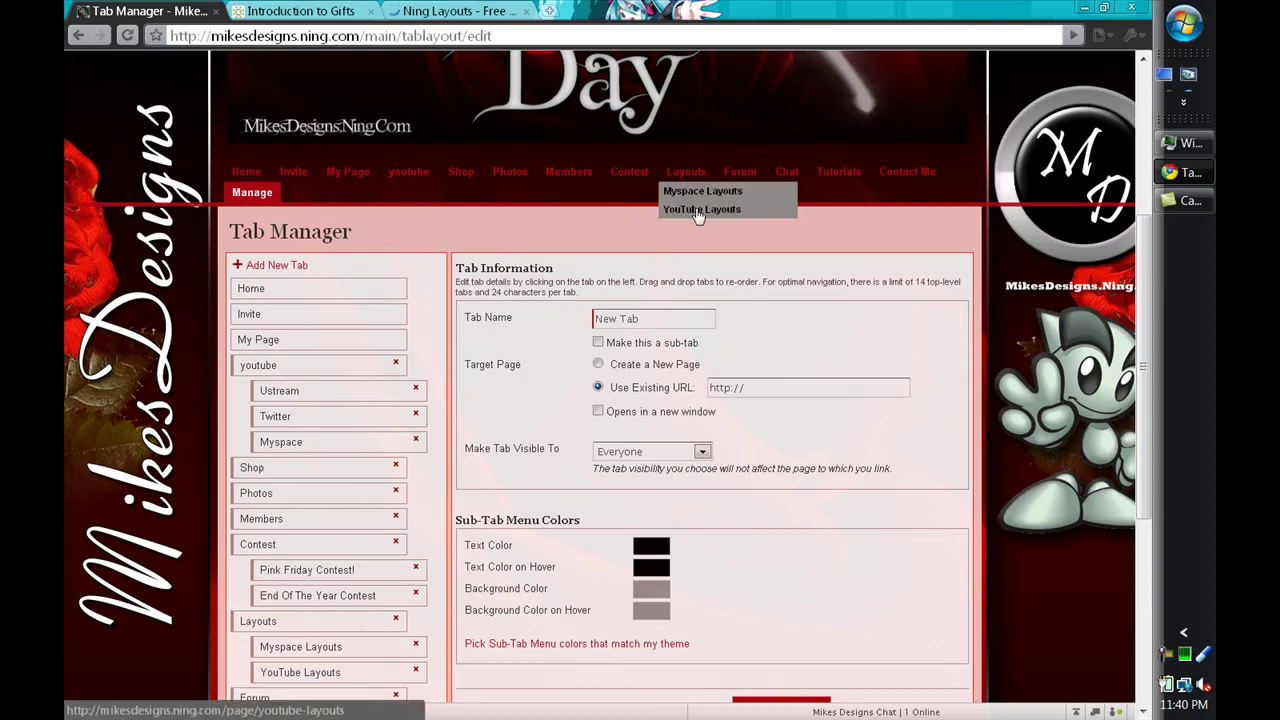
left_click(252, 194)
scroll(703, 475, "down", 3)
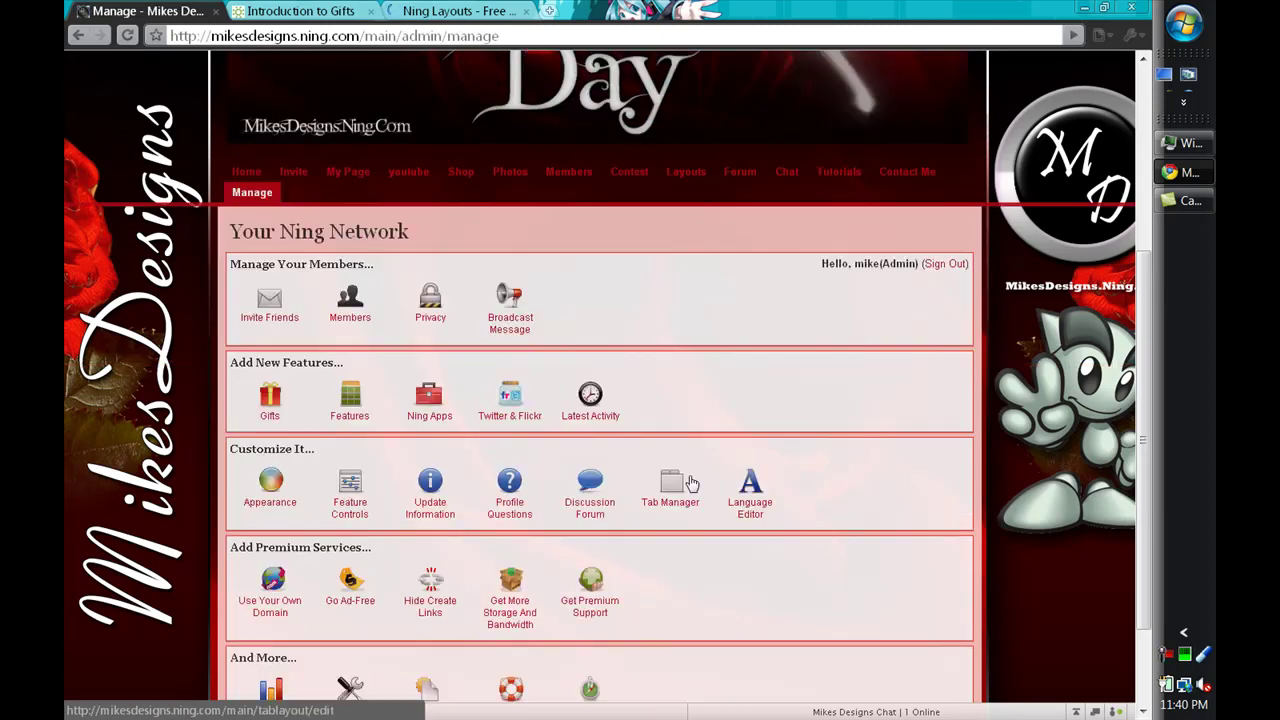
left_click(763, 510)
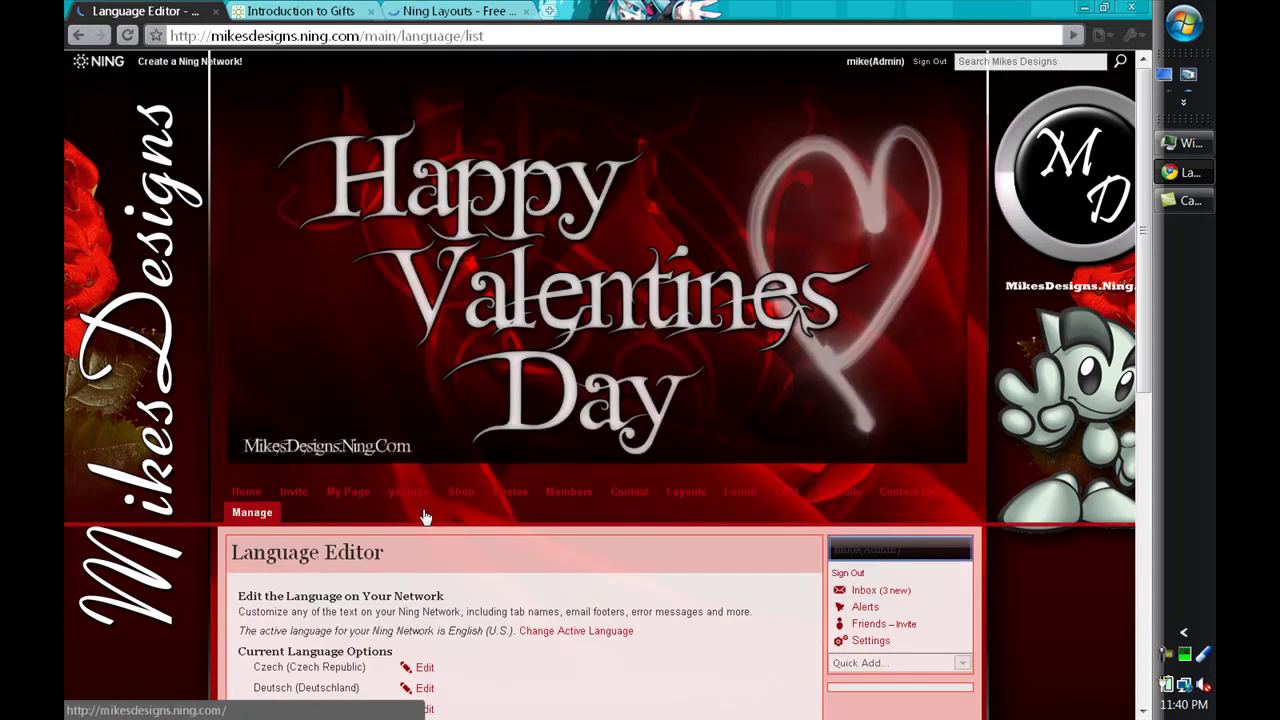
scroll(349, 531, "down", 2)
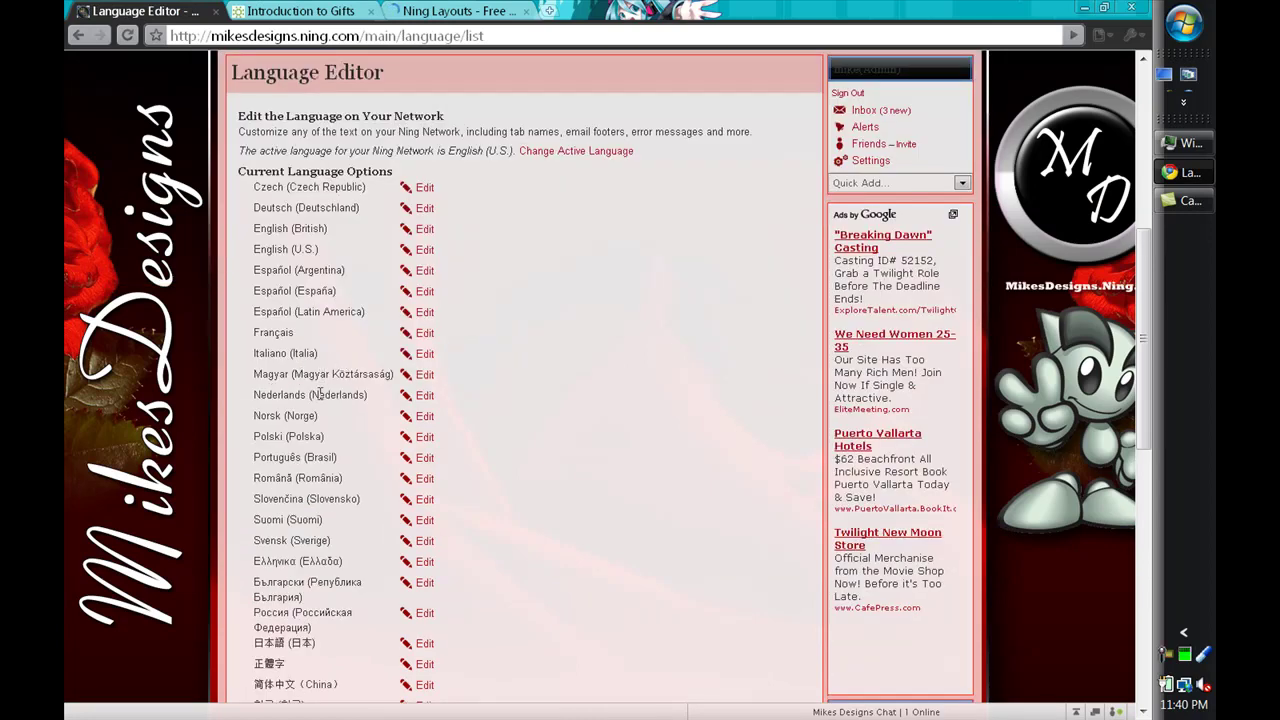
scroll(565, 380, "up", 3)
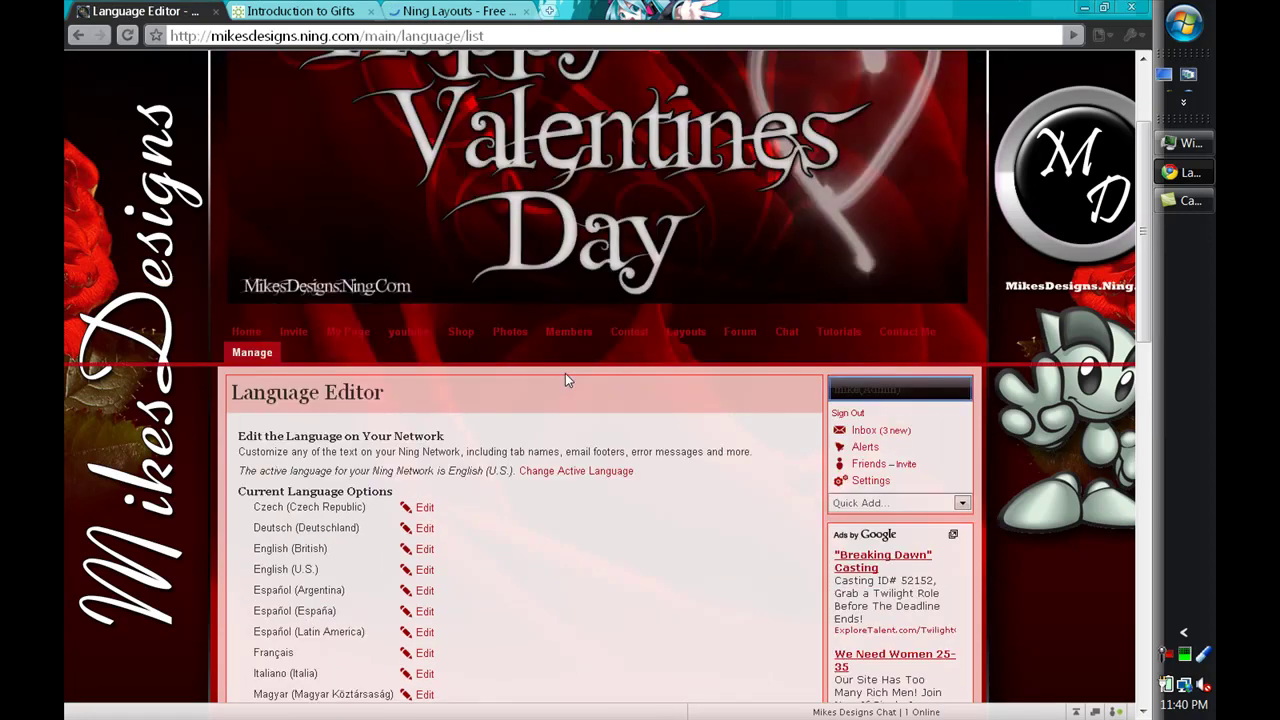
Return to the Manage page and look over the Add Premium Services options
left_click(254, 356)
scroll(361, 518, "down", 2)
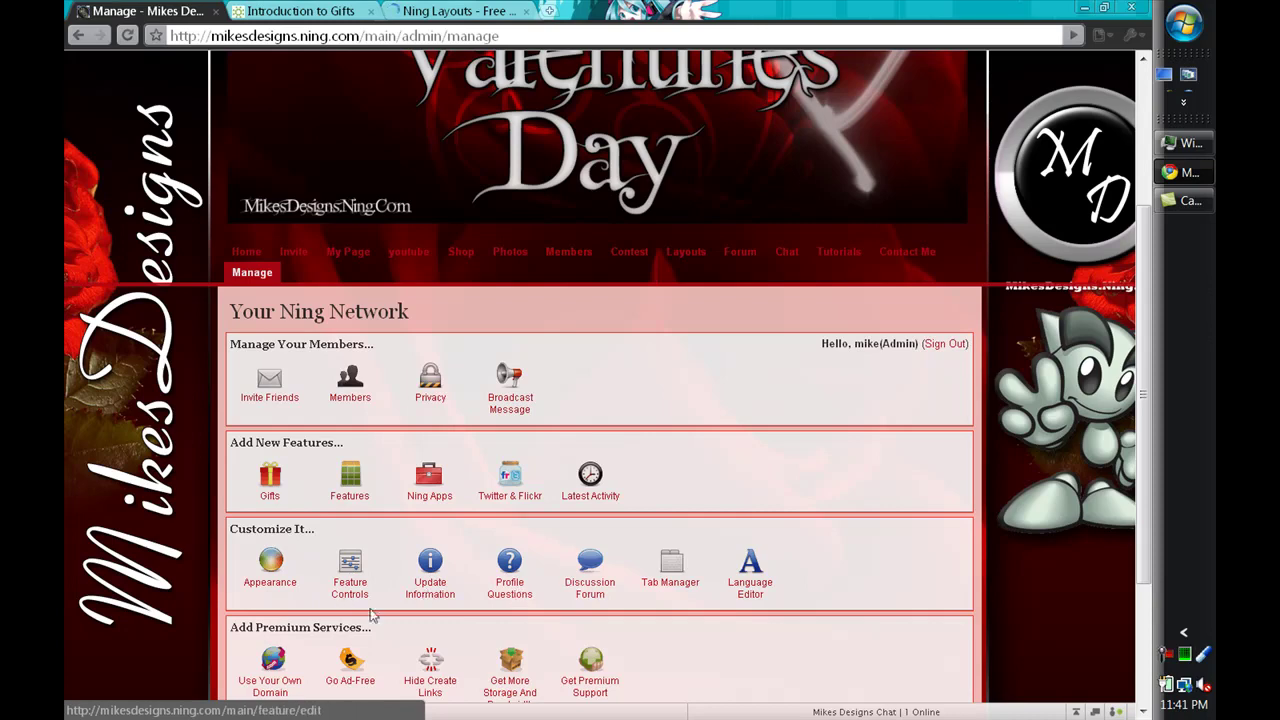
scroll(457, 611, "down", 1)
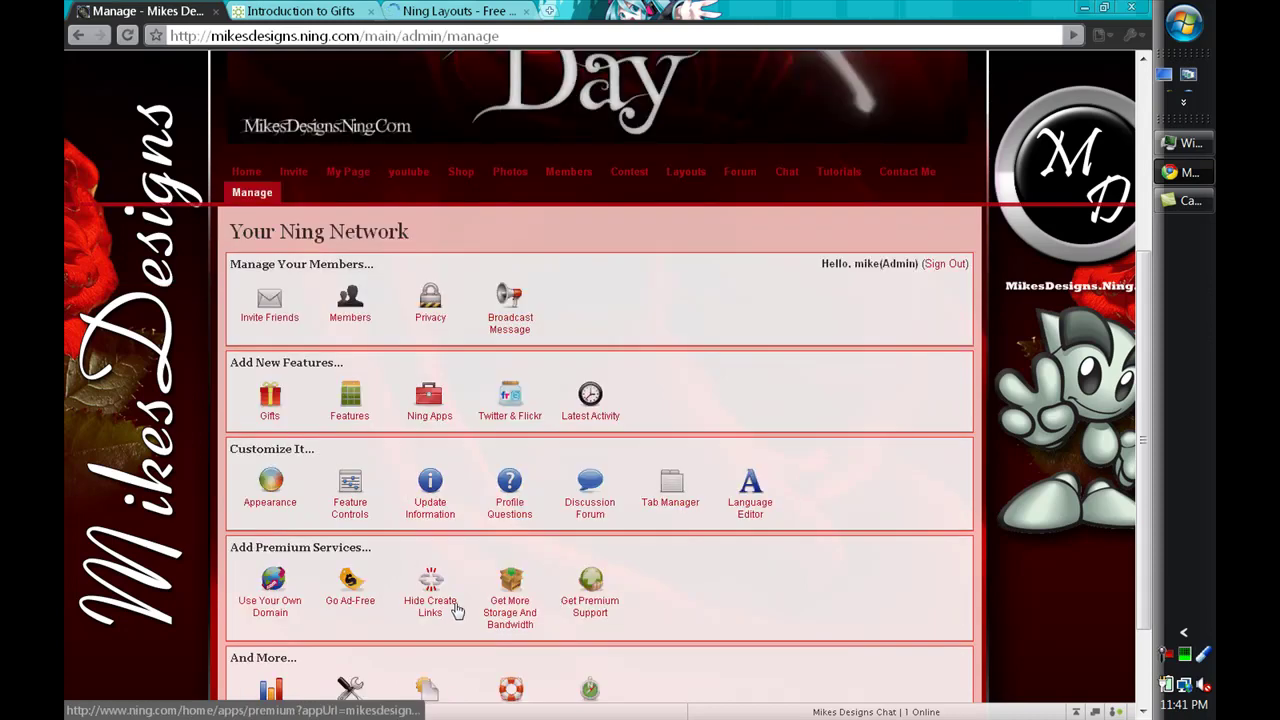